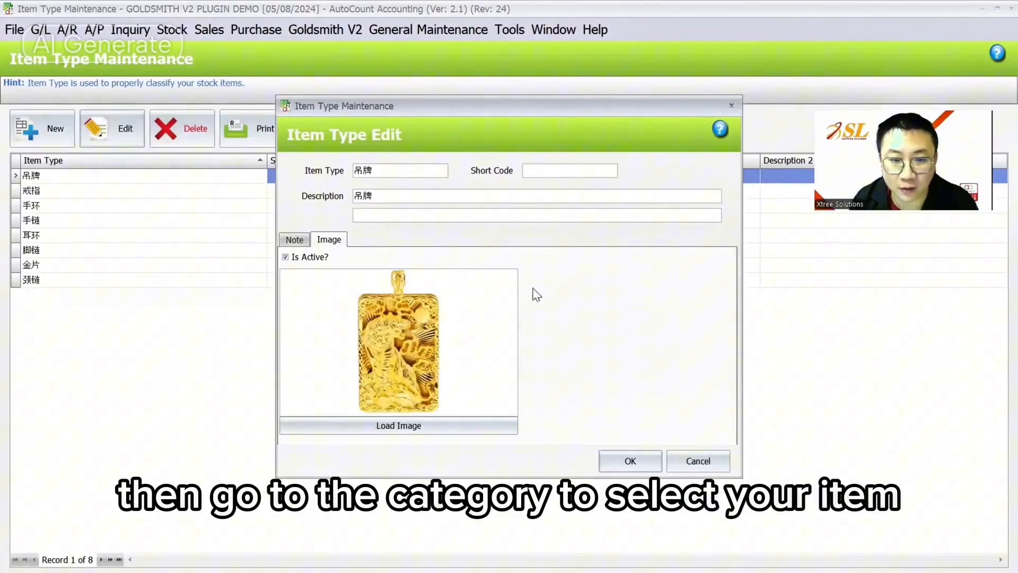
# - Save the item type, then open stock item 104060 for editing
pyautogui.click(630, 461)
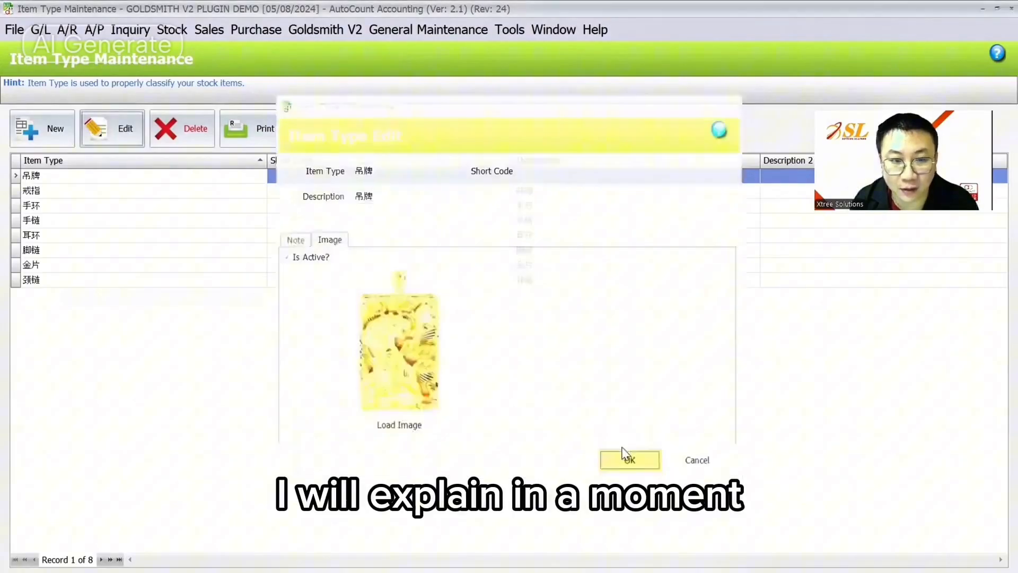
pyautogui.click(172, 30)
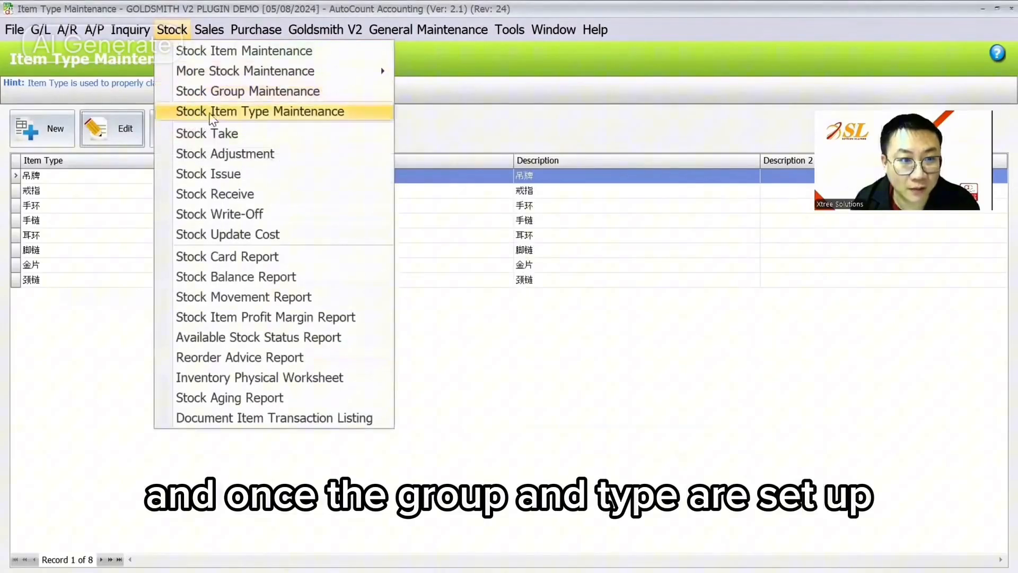
pyautogui.click(206, 50)
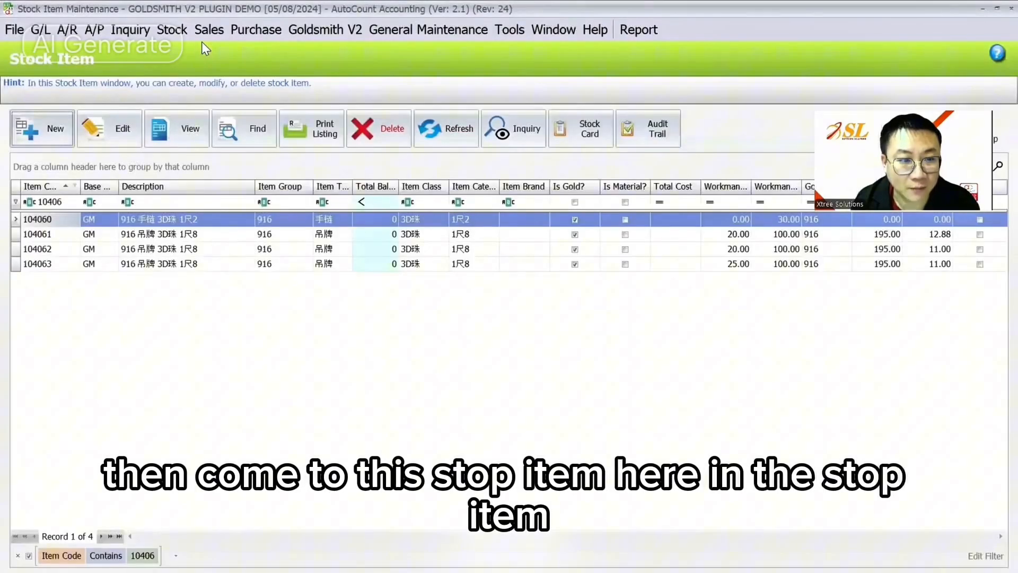
pyautogui.click(117, 133)
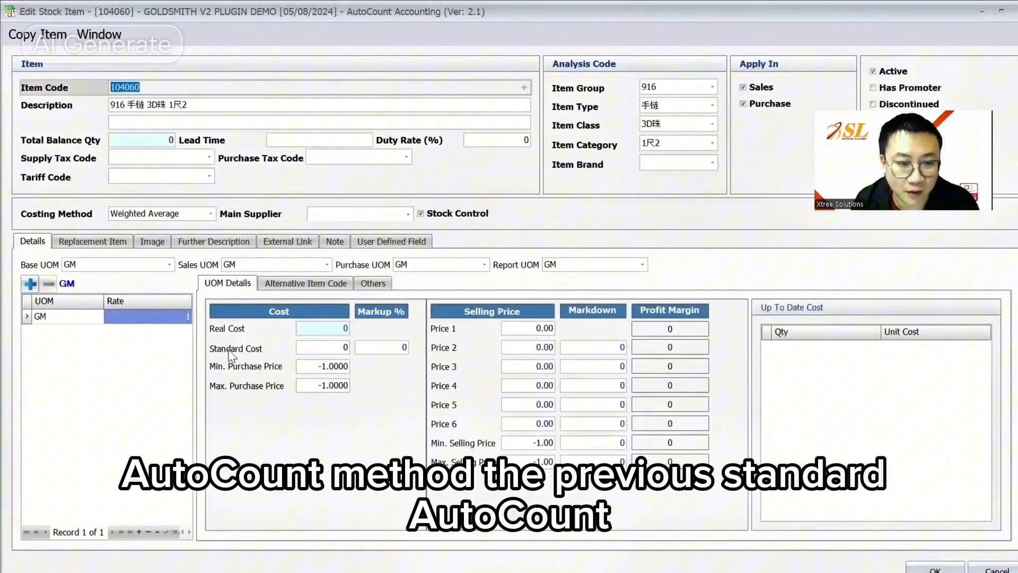
# - Review item 104060's gold fields, including gold type 916 and workman price 30.00
pyautogui.click(316, 346)
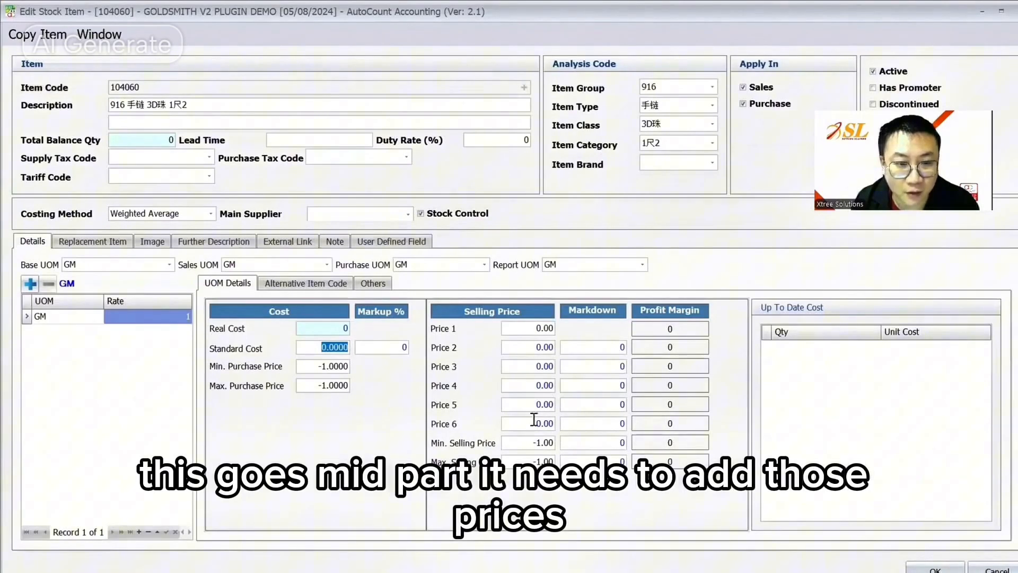
pyautogui.click(417, 244)
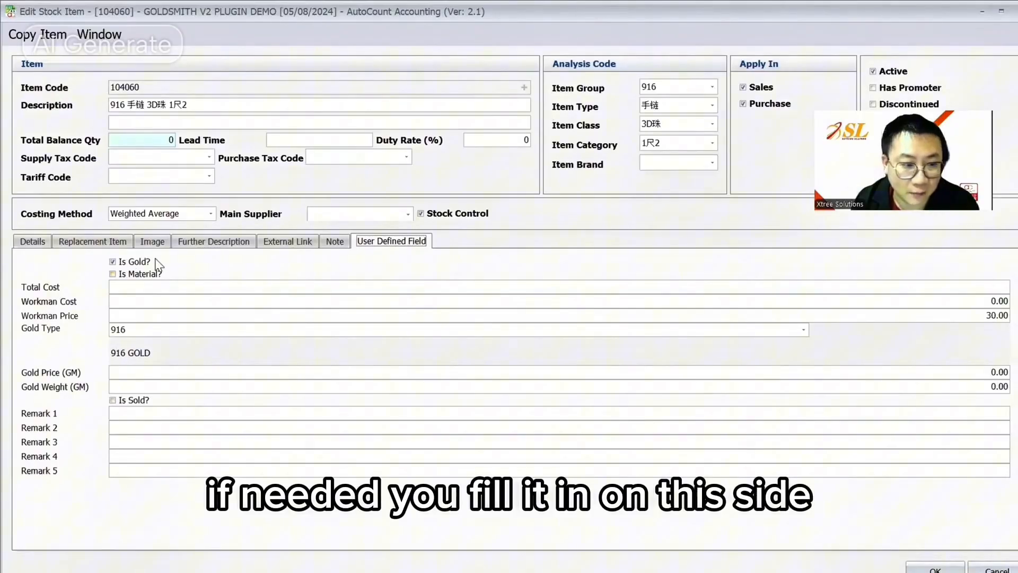
pyautogui.click(33, 242)
pyautogui.click(406, 243)
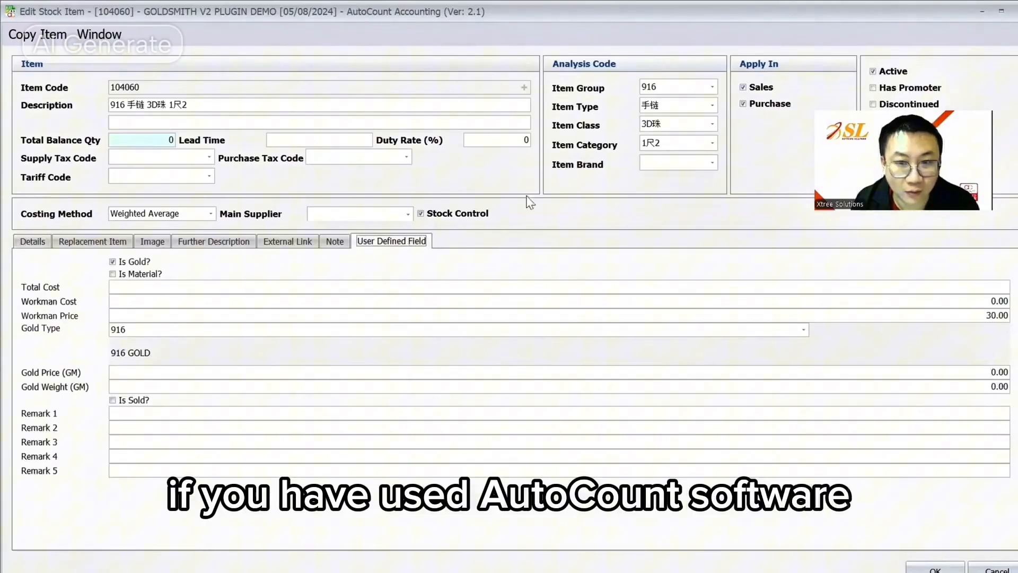
# - Add an empty space beside the Item section and group it as 'Gold Detail'
pyautogui.rightClick(565, 227)
pyautogui.click(626, 232)
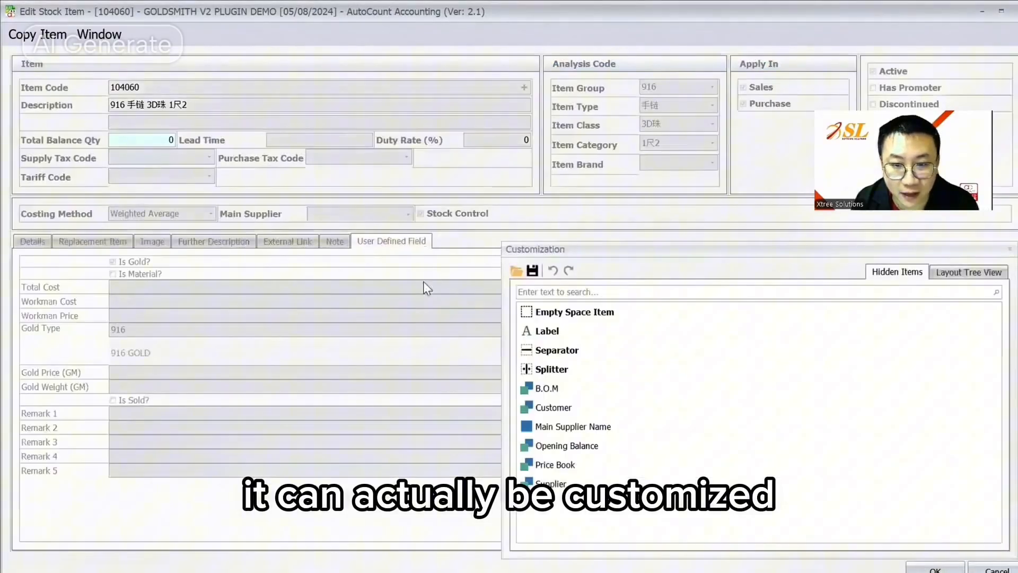
pyautogui.moveTo(576, 312); pyautogui.dragTo(694, 93)
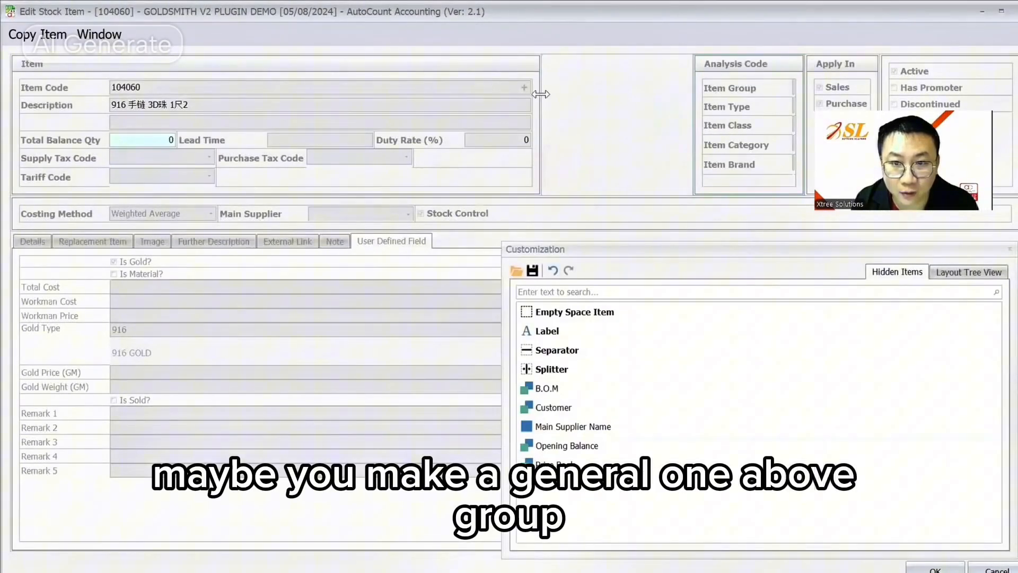
pyautogui.moveTo(541, 93); pyautogui.dragTo(487, 94)
pyautogui.rightClick(613, 97)
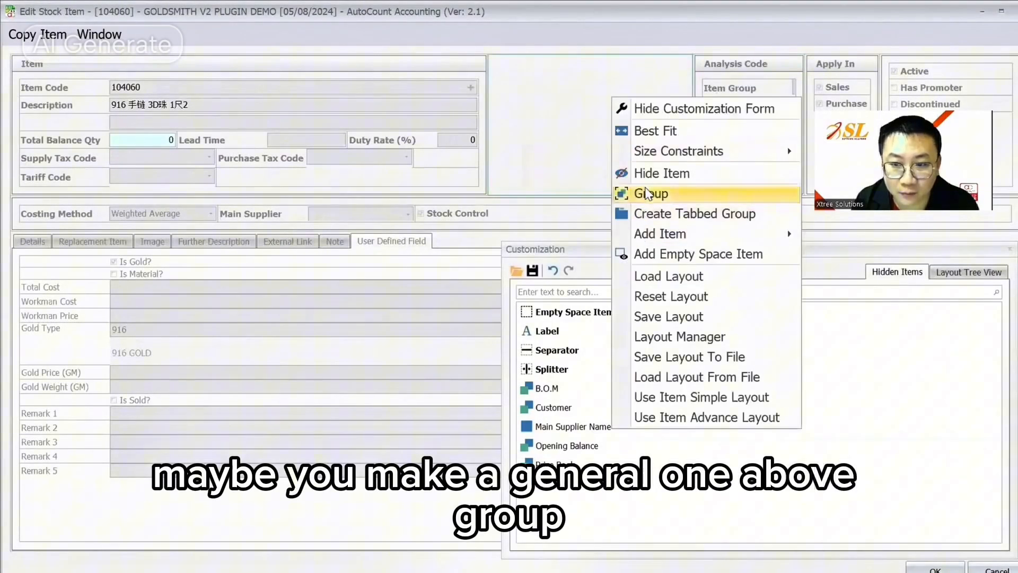
pyautogui.click(647, 193)
pyautogui.rightClick(534, 64)
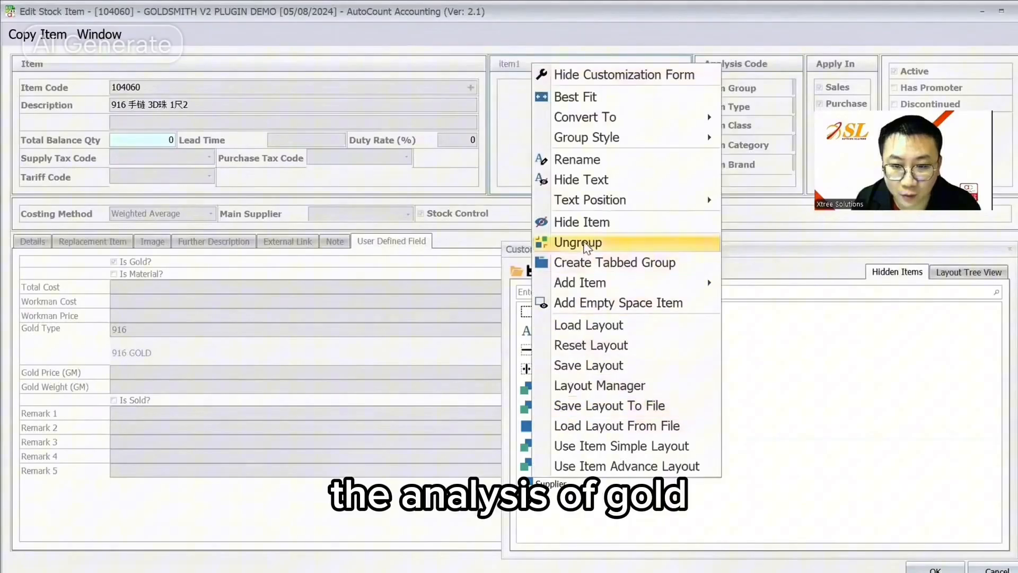
pyautogui.click(587, 163)
pyautogui.write('Golkd')
pyautogui.press('BackSpace')
pyautogui.press('BackSpace')
pyautogui.write('d Detail')
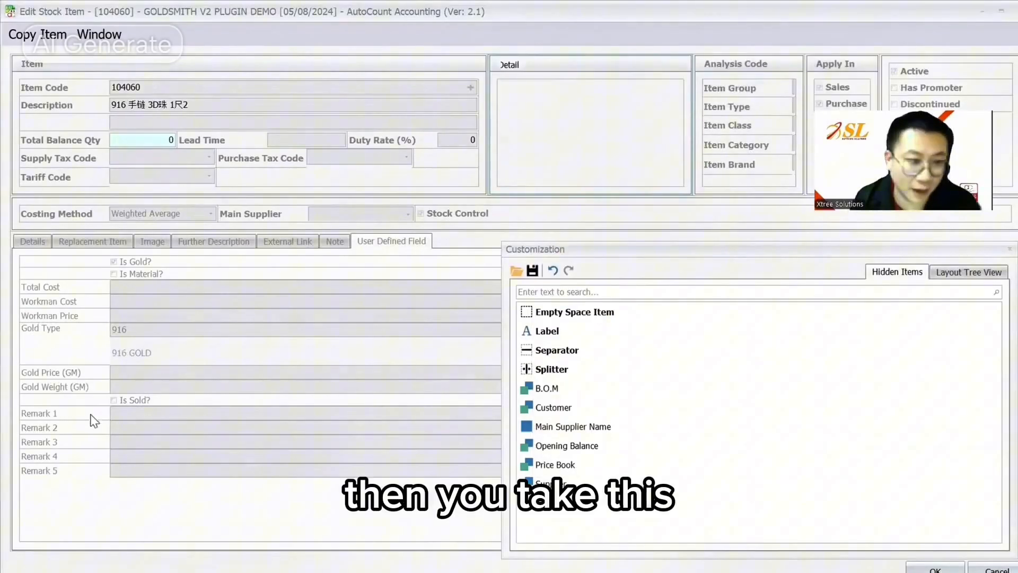
# - Move Is Gold?, Is Material?, Total Cost, Workman Cost, Workman Price, Gold Type and gold price into Gold Detail
pyautogui.moveTo(153, 263); pyautogui.dragTo(553, 96)
pyautogui.moveTo(135, 262); pyautogui.dragTo(594, 105)
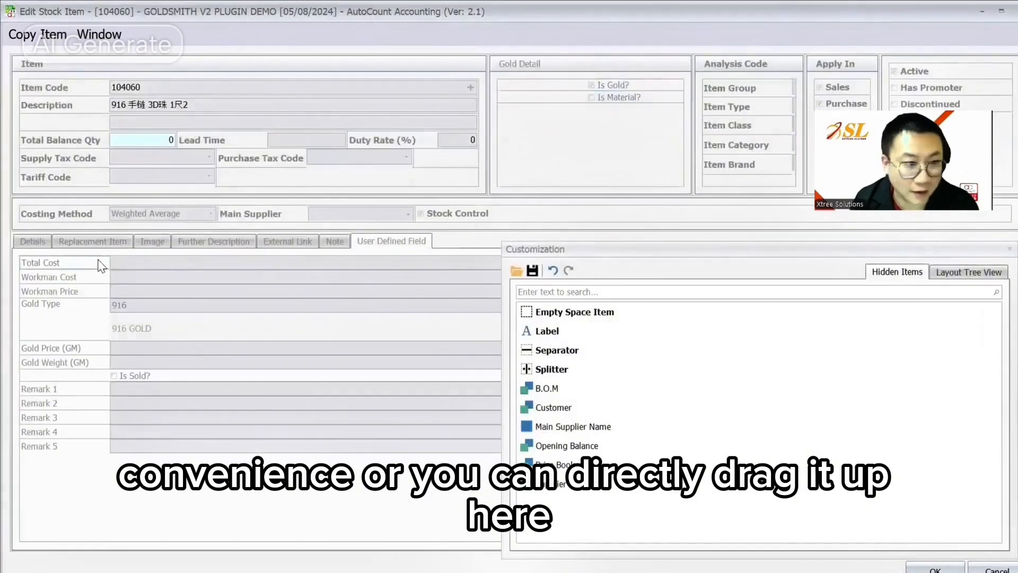
pyautogui.moveTo(135, 262); pyautogui.dragTo(546, 108)
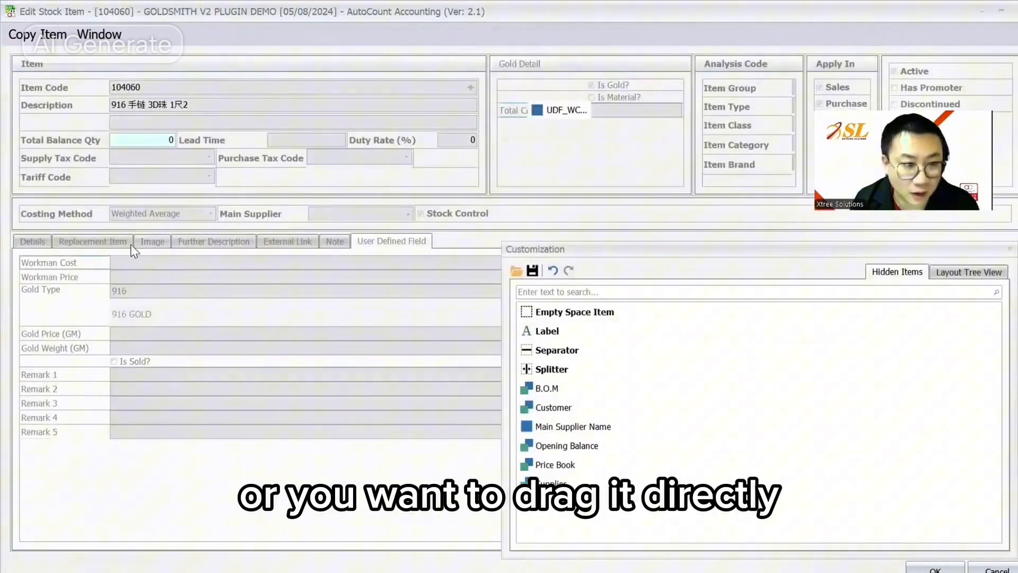
pyautogui.moveTo(133, 251); pyautogui.dragTo(546, 124)
pyautogui.moveTo(85, 273); pyautogui.dragTo(608, 135)
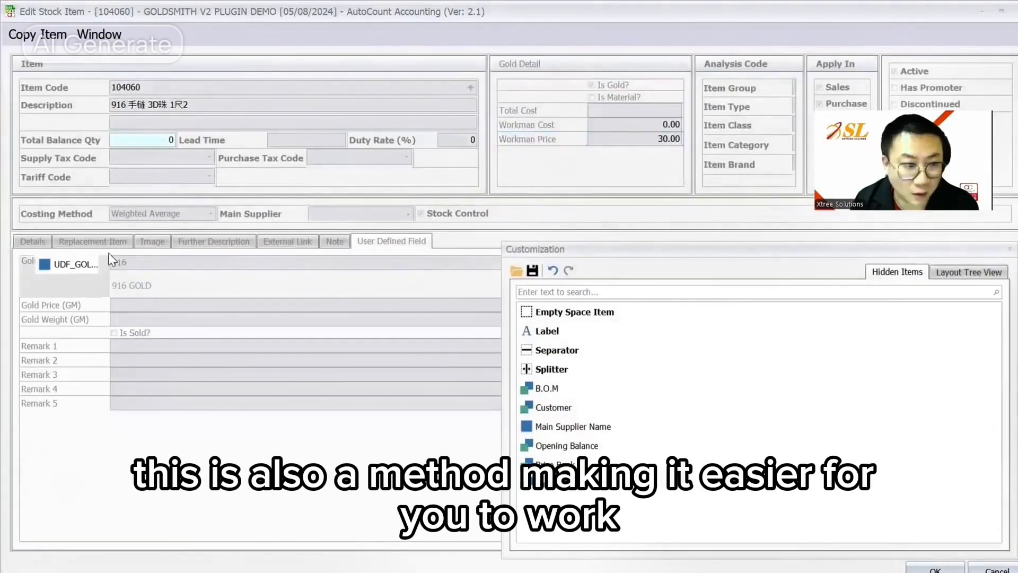
pyautogui.moveTo(69, 327); pyautogui.dragTo(541, 154)
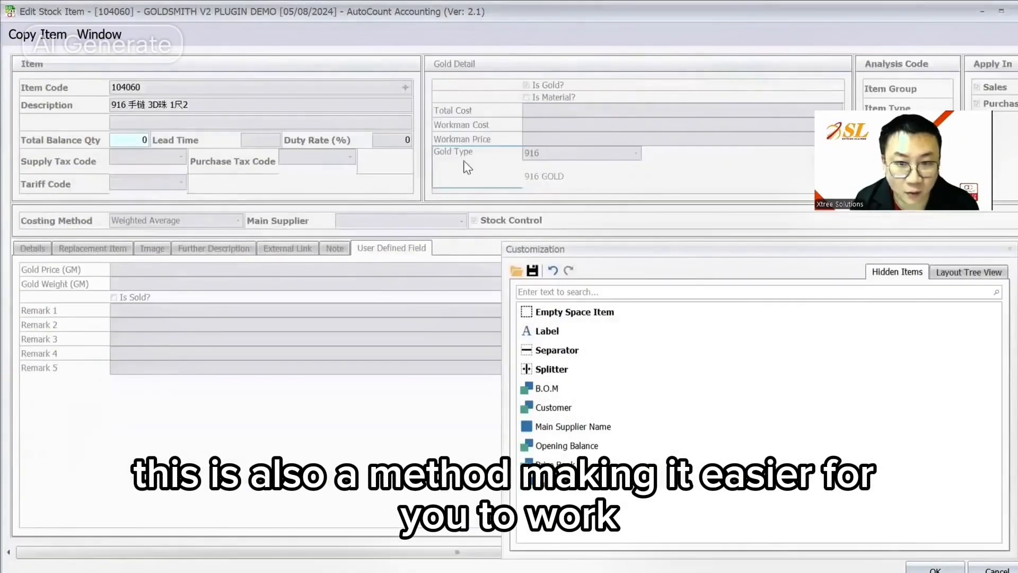
pyautogui.moveTo(464, 159); pyautogui.dragTo(93, 270)
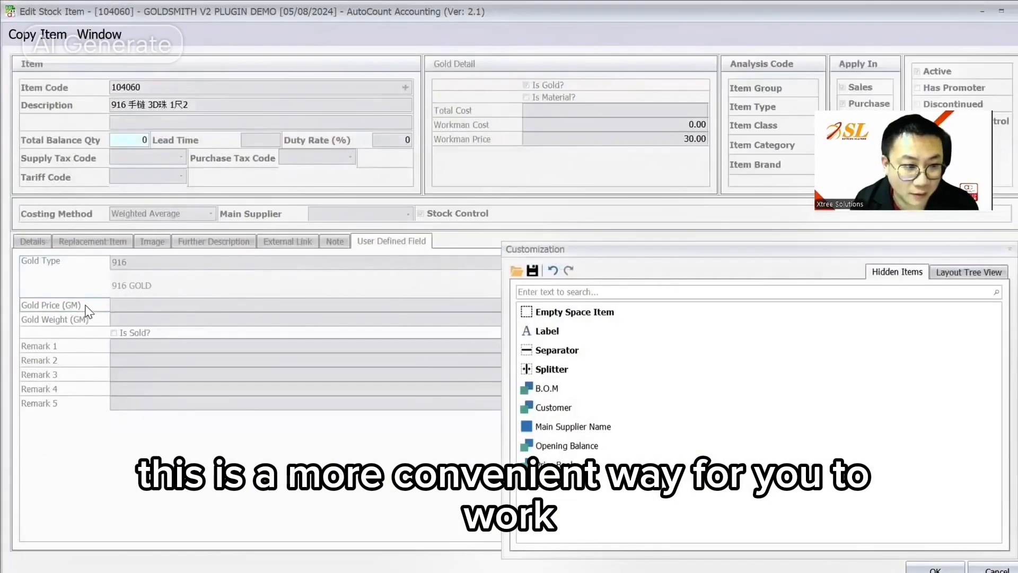
pyautogui.moveTo(40, 261); pyautogui.dragTo(478, 157)
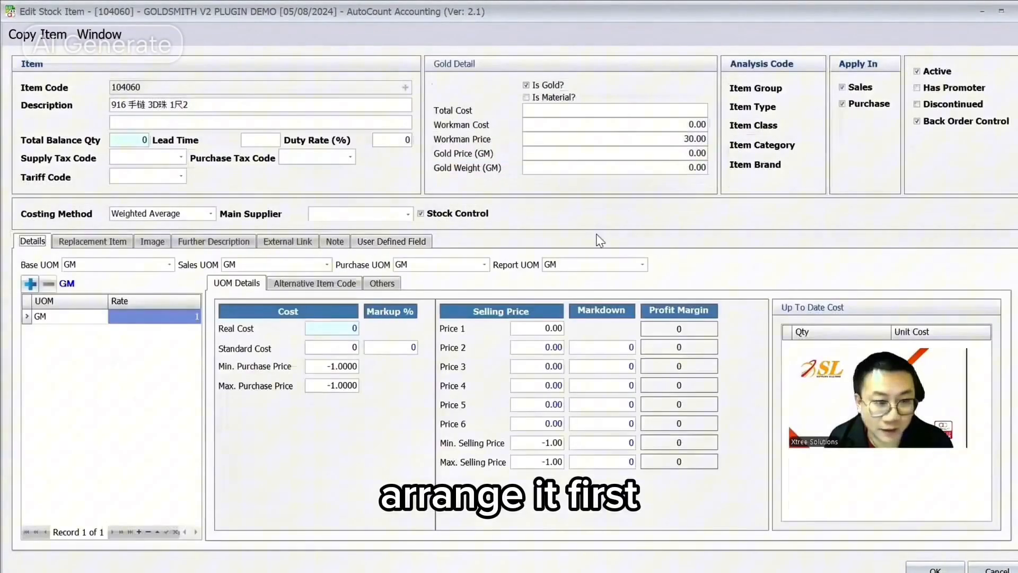
# - Save the customised item form layout to a file and review the gold type fields
pyautogui.rightClick(601, 233)
pyautogui.click(682, 342)
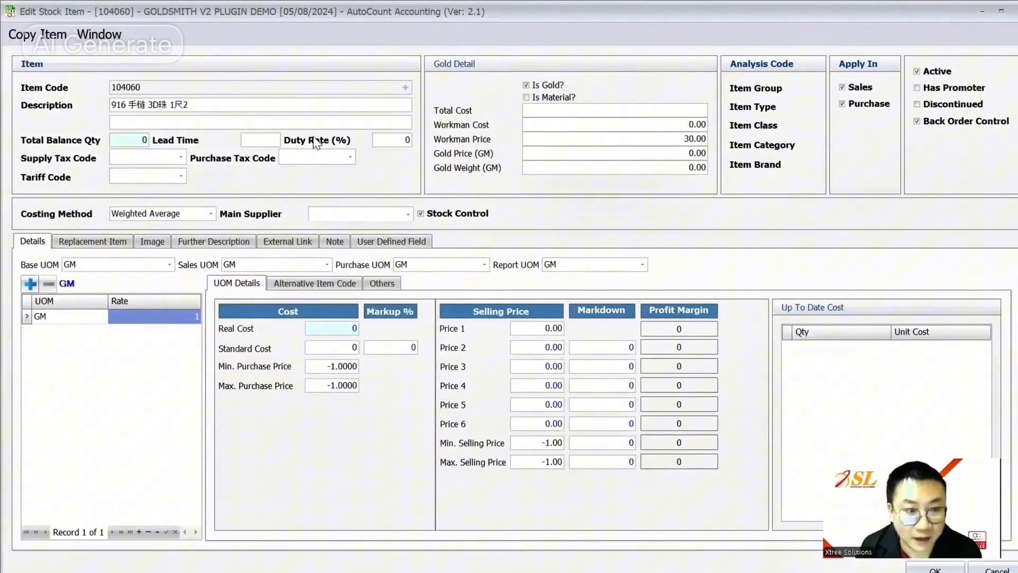
pyautogui.click(419, 242)
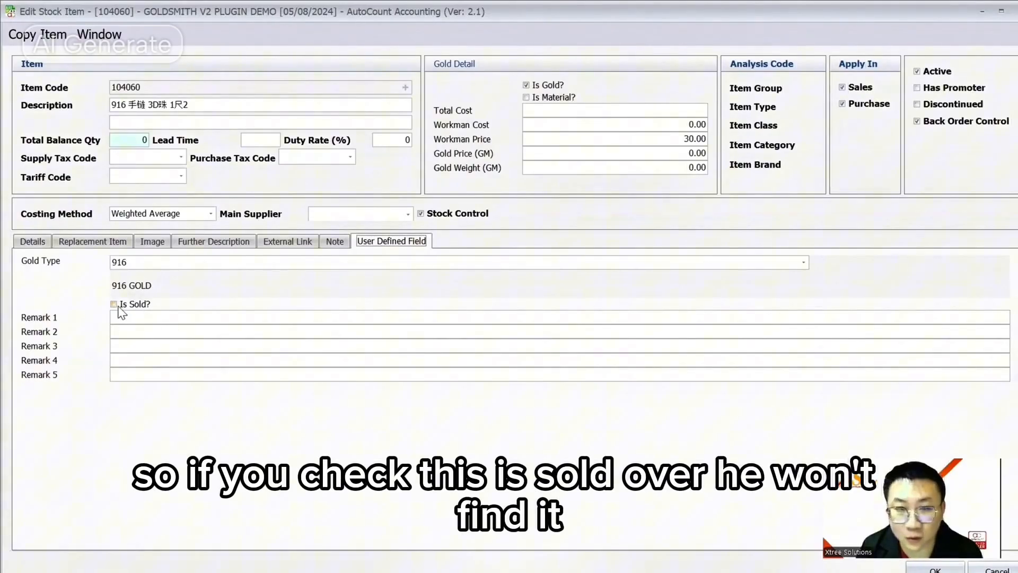
# - Inspect item 104060's code, photo area and unit and price details
pyautogui.click(153, 87)
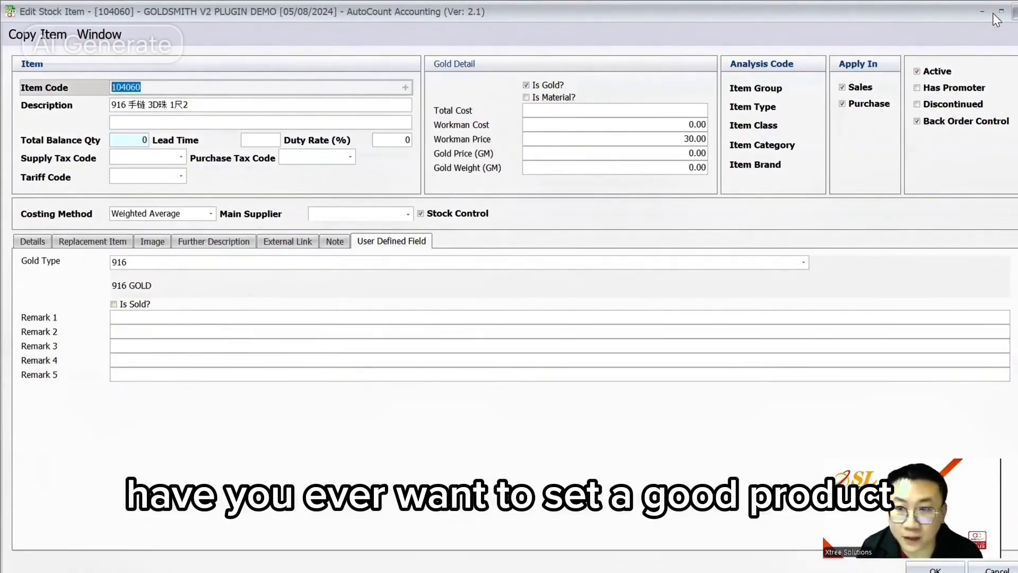
pyautogui.click(152, 243)
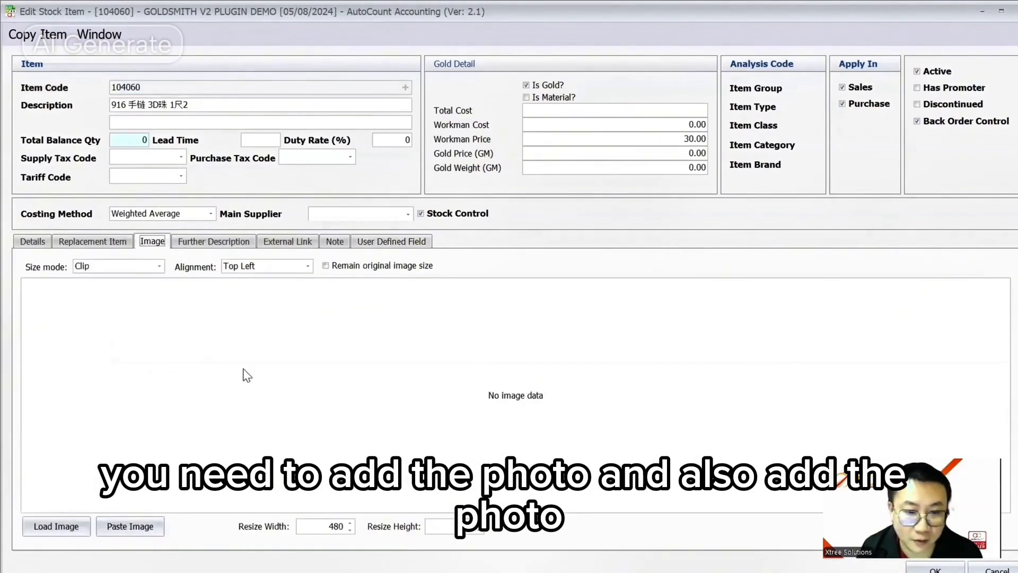
pyautogui.click(32, 242)
pyautogui.click(153, 242)
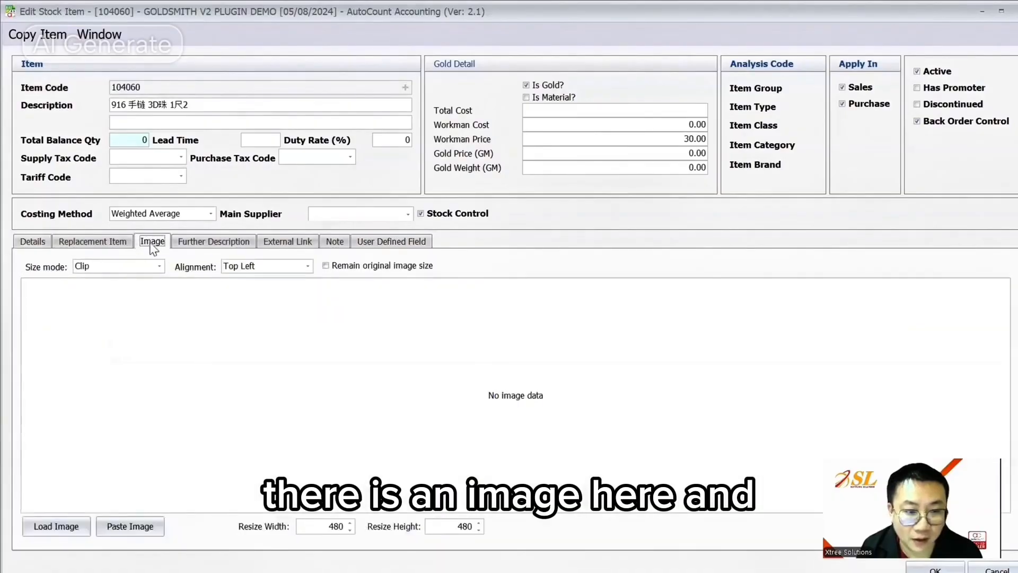
pyautogui.click(31, 242)
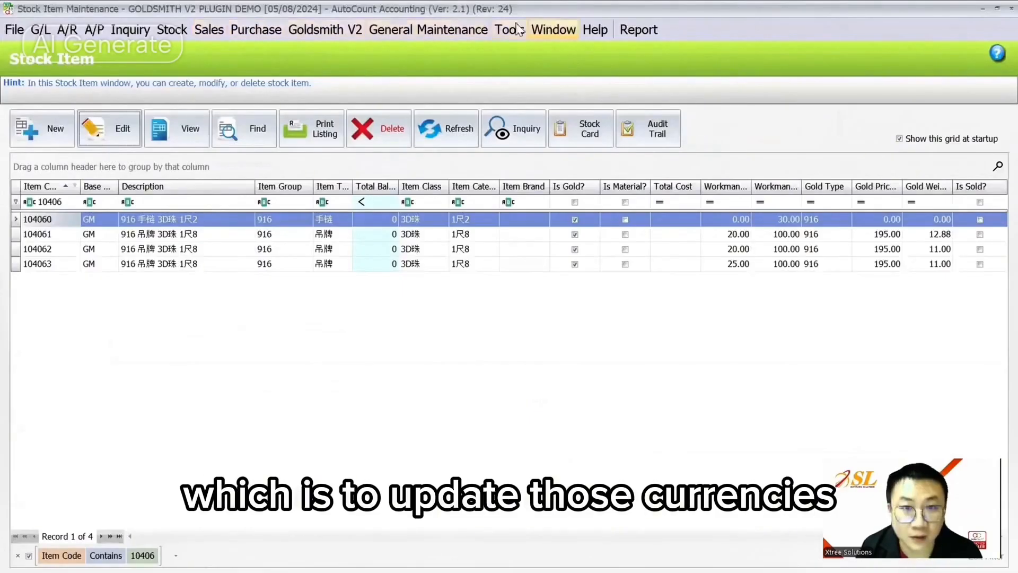
# - Open Currency Maintenance and view the 375 gold rate history, then close it
pyautogui.click(450, 33)
pyautogui.moveTo(509, 33)
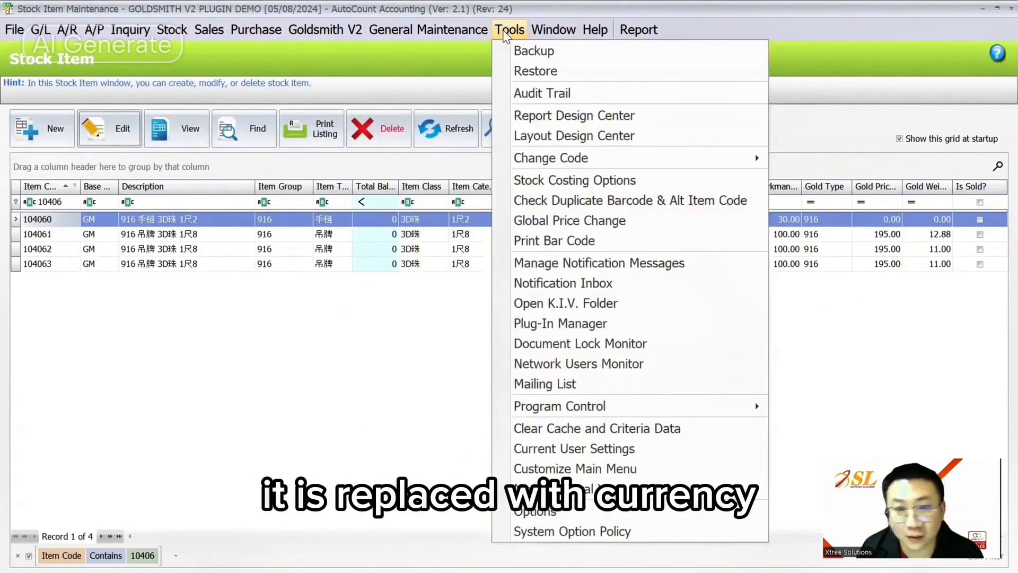
pyautogui.moveTo(450, 33)
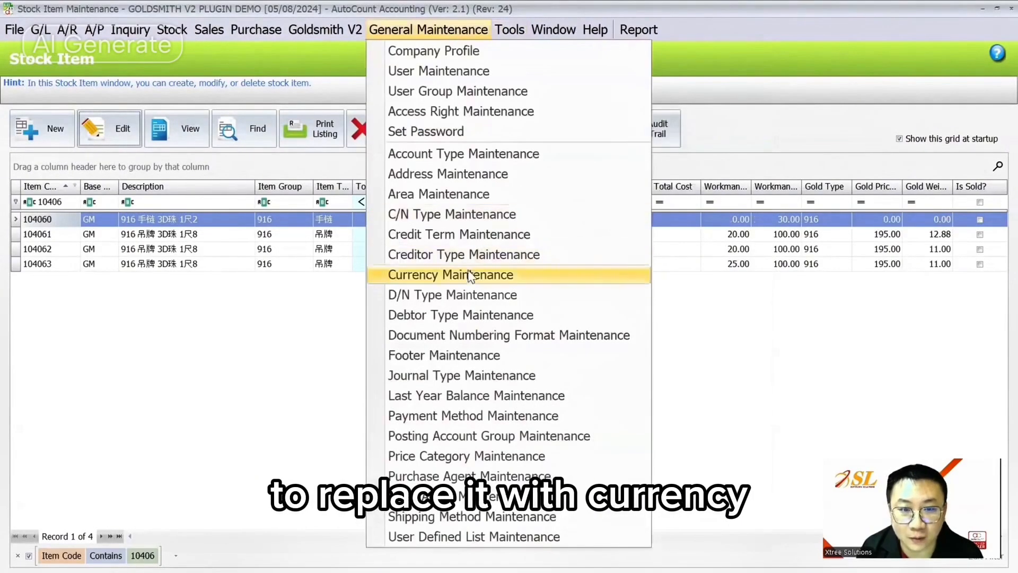
pyautogui.click(471, 279)
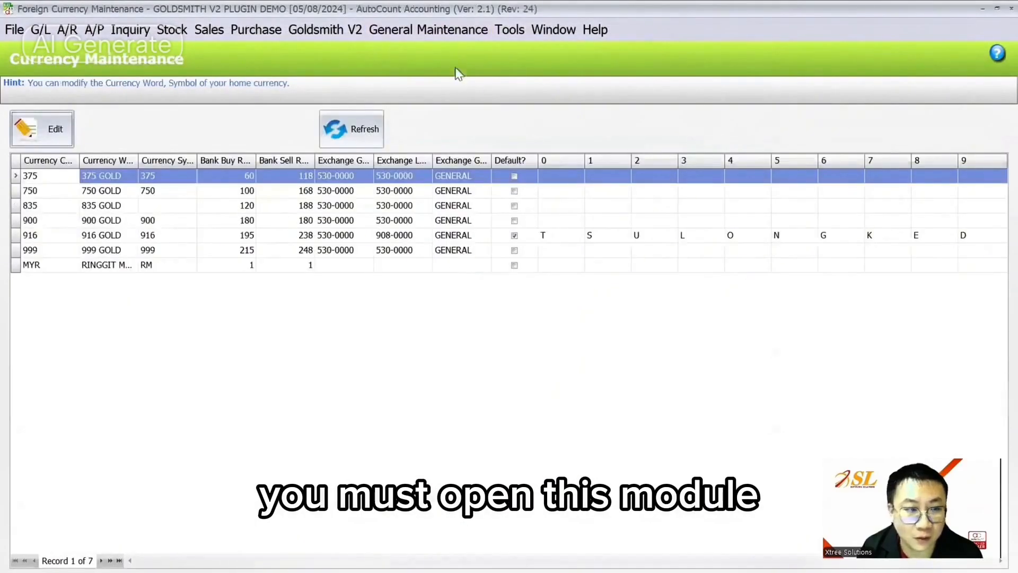
pyautogui.click(510, 29)
pyautogui.moveTo(716, 404)
pyautogui.click(801, 428)
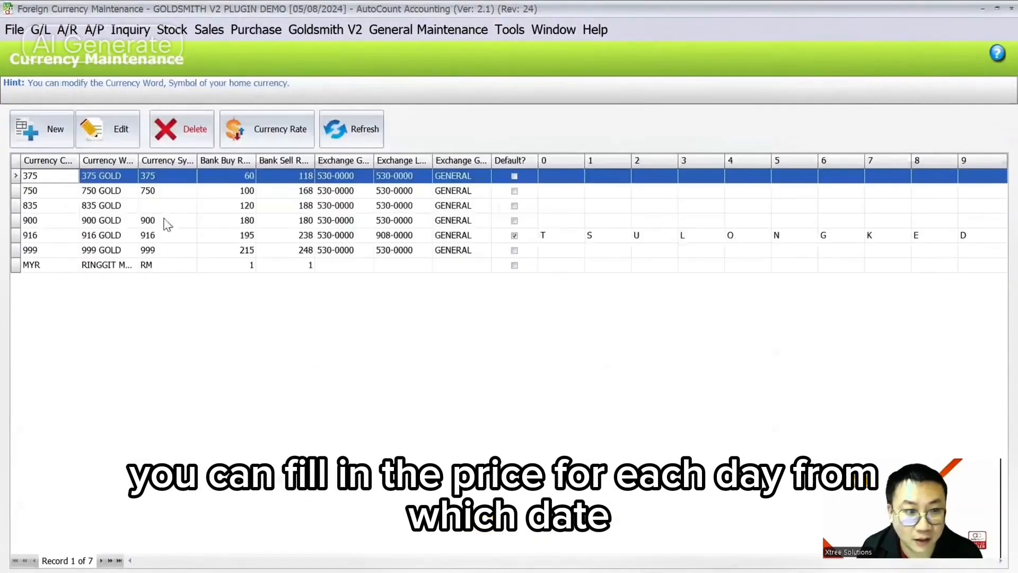
pyautogui.click(264, 140)
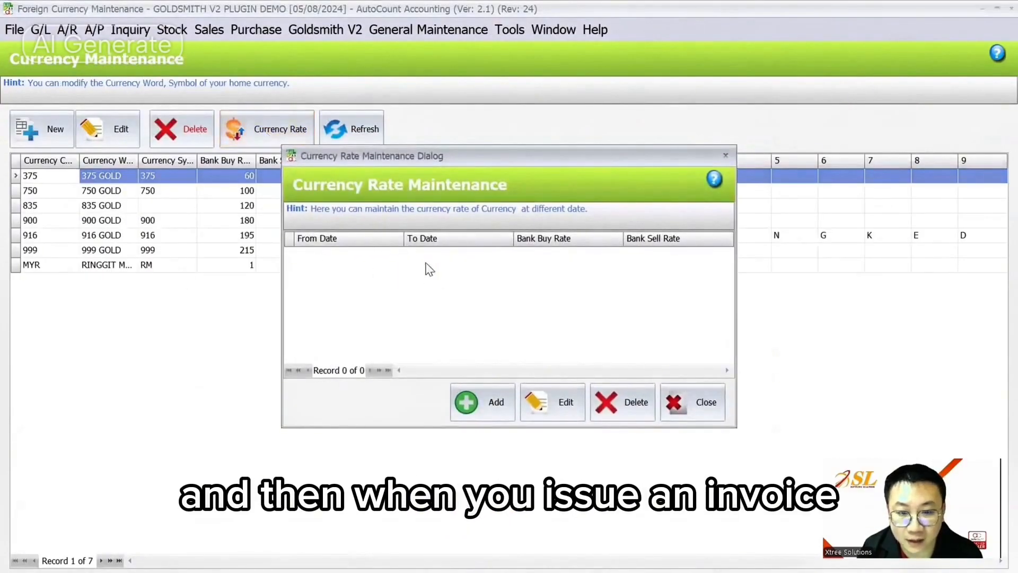
pyautogui.click(692, 402)
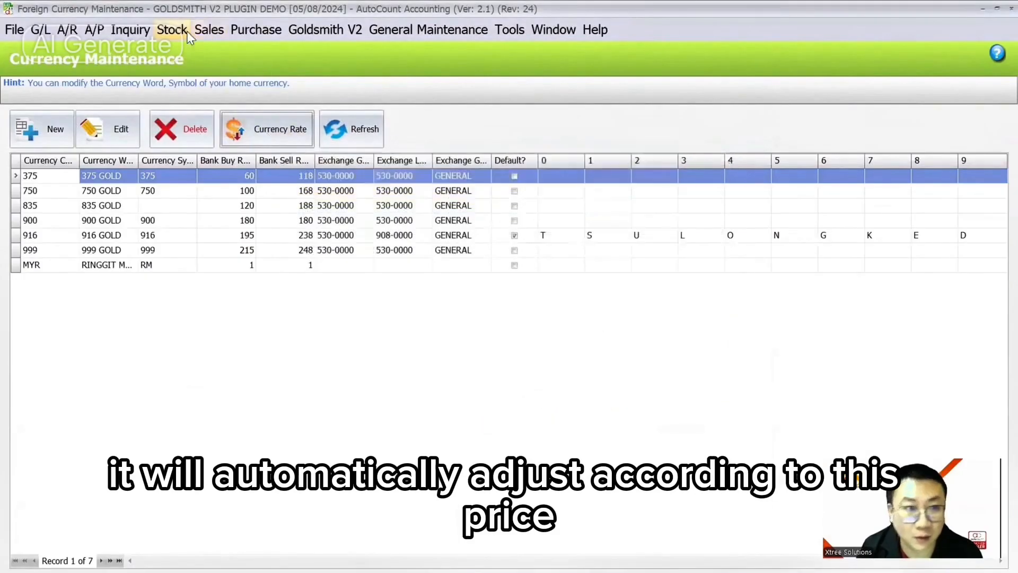
# - Review the 916 GOLD currency's coded letters TSULONGKED and close it without saving
pyautogui.click(207, 30)
pyautogui.click(207, 30)
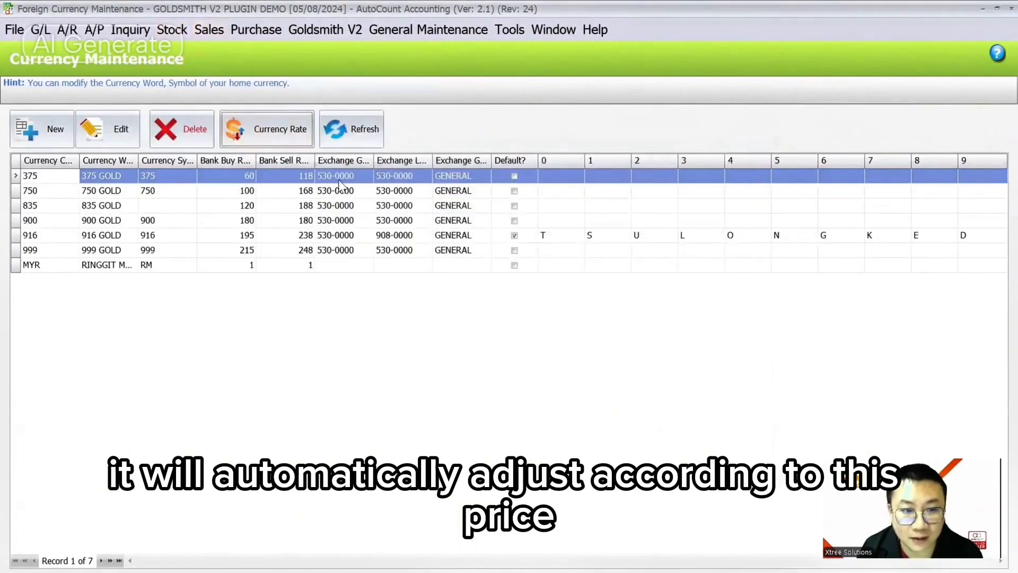
pyautogui.click(311, 237)
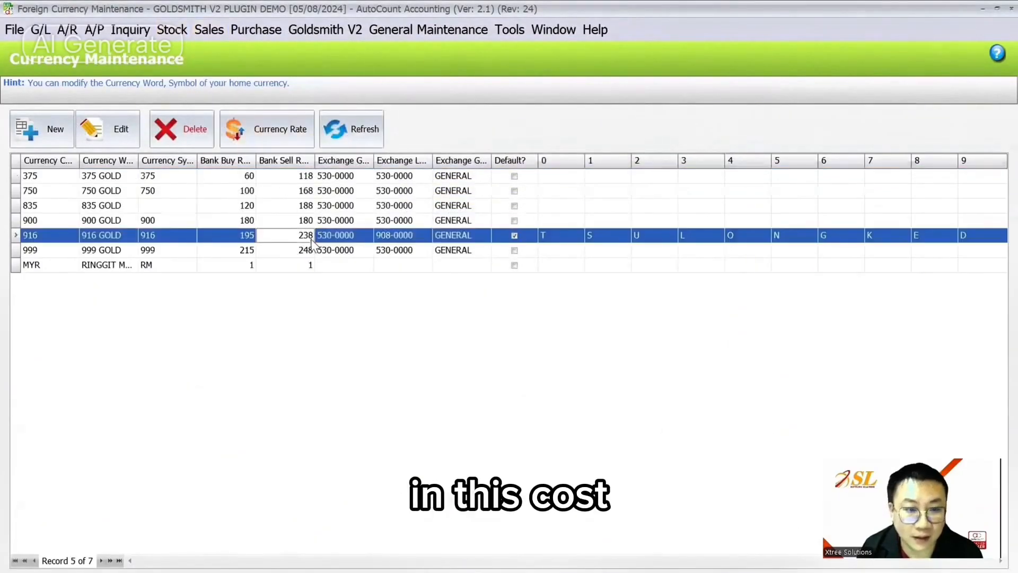
pyautogui.click(118, 129)
pyautogui.moveTo(731, 374)
pyautogui.mouseDown()
pyautogui.moveTo(732, 394)
pyautogui.moveTo(738, 355)
pyautogui.mouseUp()
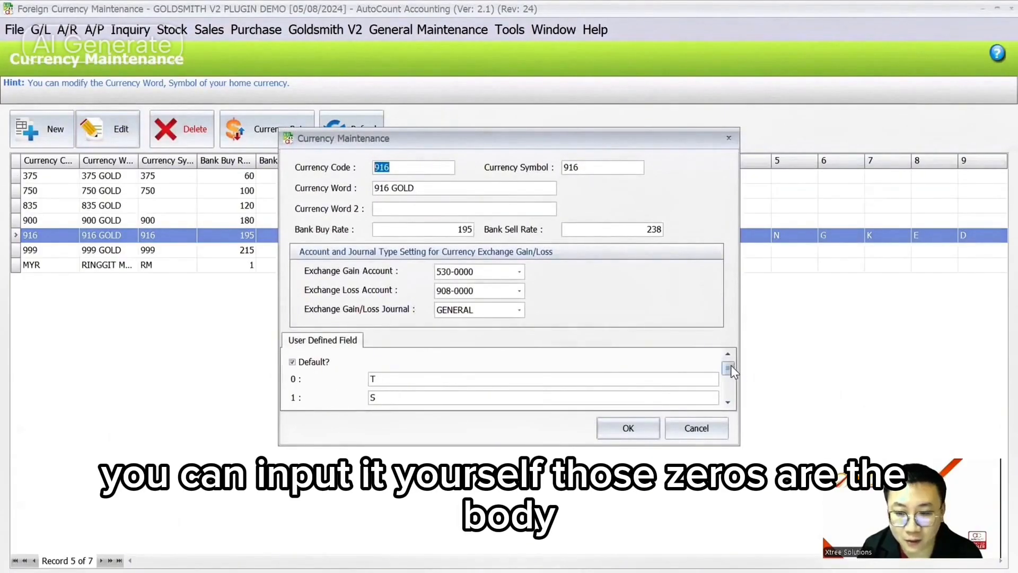
pyautogui.moveTo(730, 365); pyautogui.dragTo(742, 402)
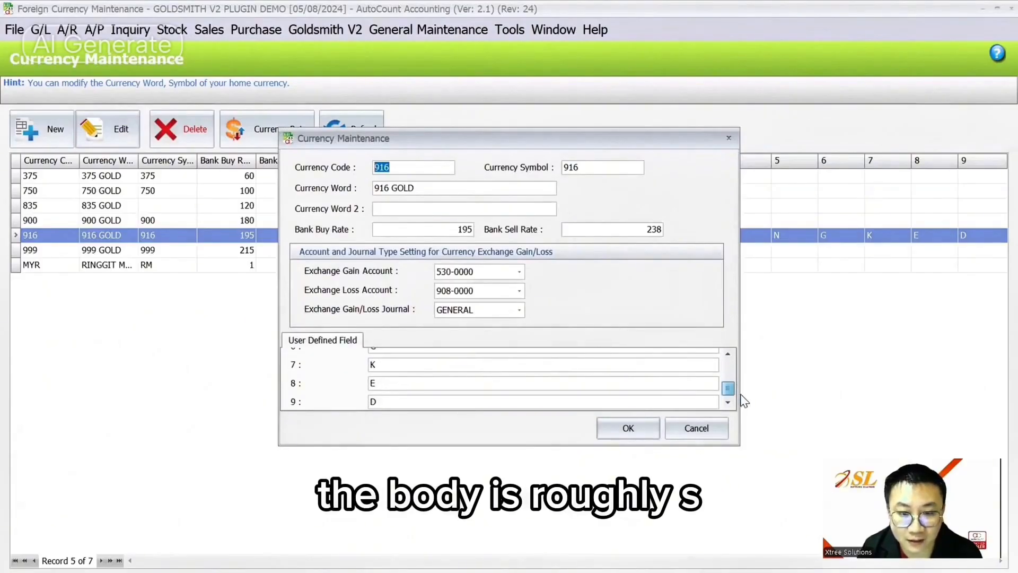
pyautogui.click(703, 431)
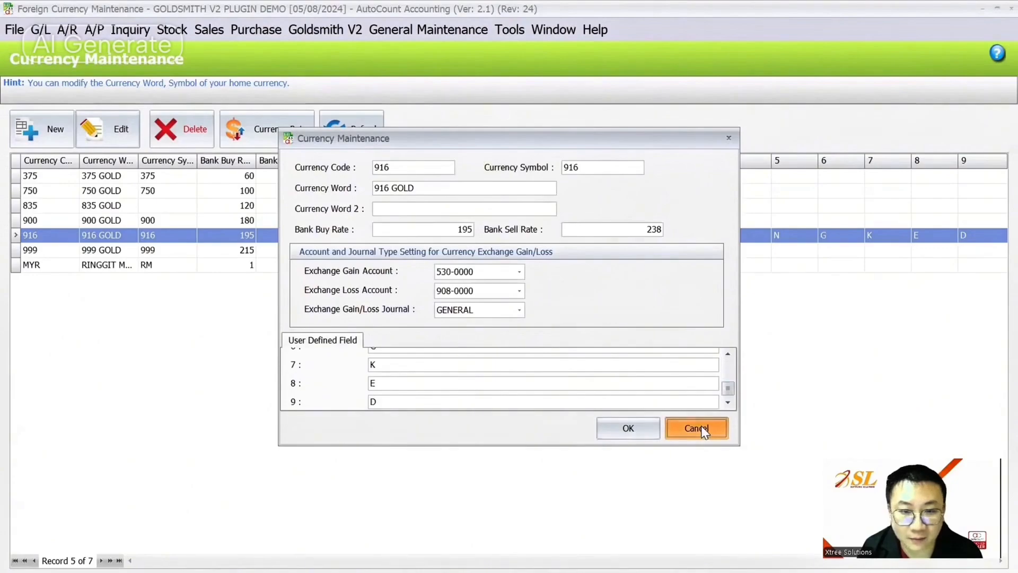
pyautogui.click(428, 367)
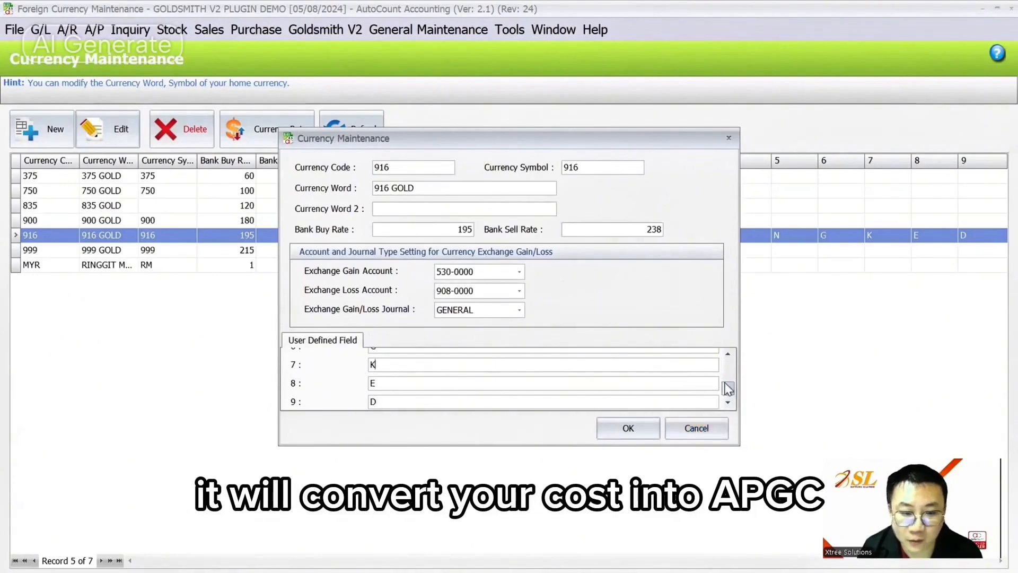
pyautogui.moveTo(729, 389); pyautogui.dragTo(728, 376)
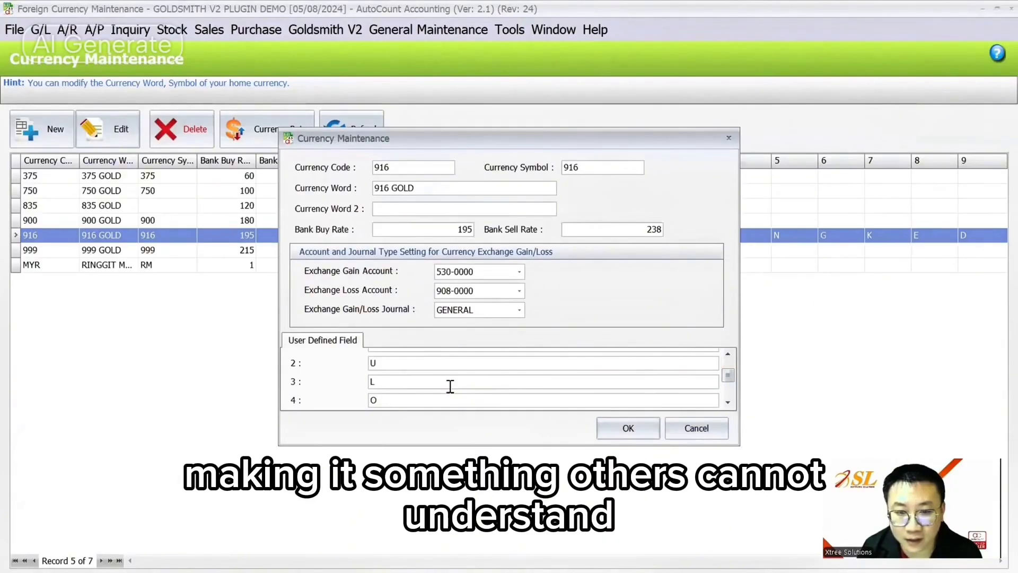
pyautogui.click(700, 428)
# - Go to the Cash Sale documents
pyautogui.click(242, 32)
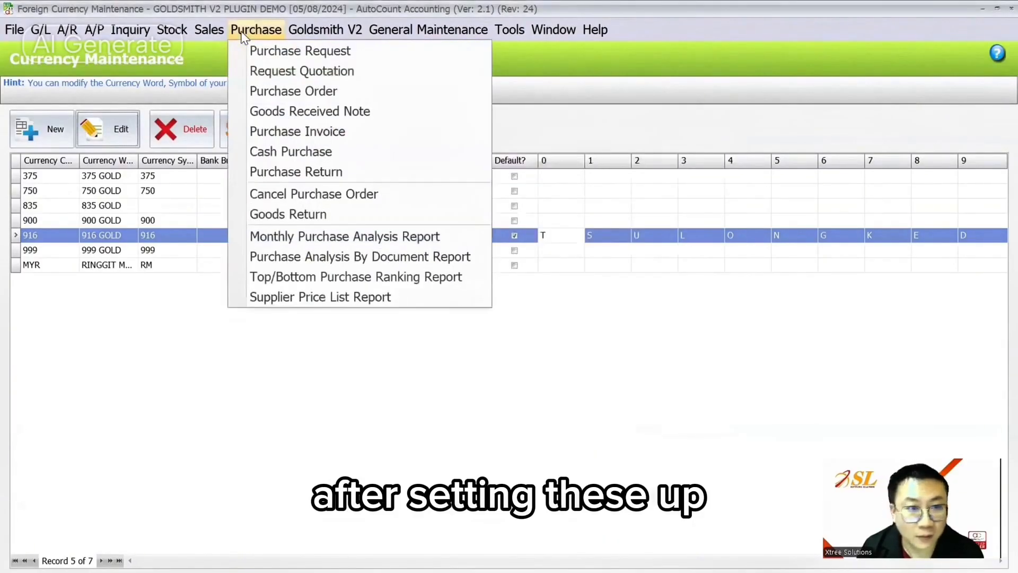
pyautogui.moveTo(207, 33)
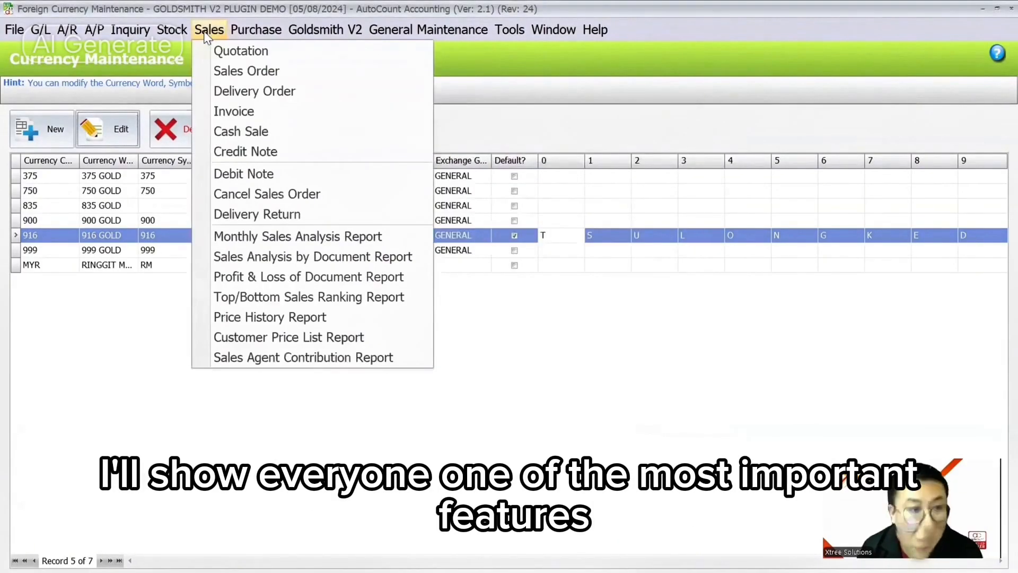
pyautogui.click(241, 131)
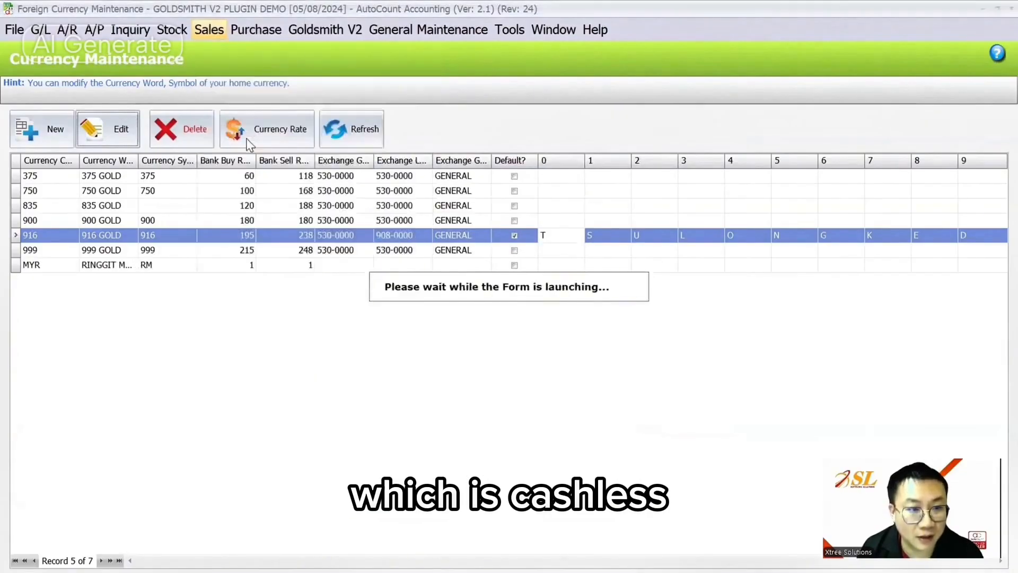
# - Start a new cash sale and glance at its trade-in details
pyautogui.click(55, 141)
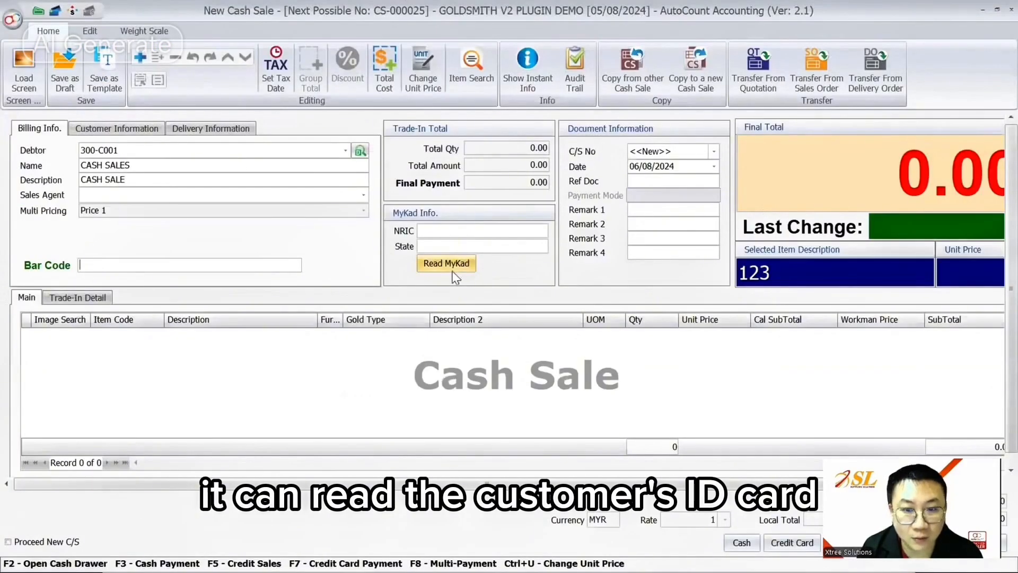
pyautogui.click(80, 298)
pyautogui.click(28, 299)
# - Add a new line with charm bracelet item 2EXZA chosen via Image Search
pyautogui.click(90, 31)
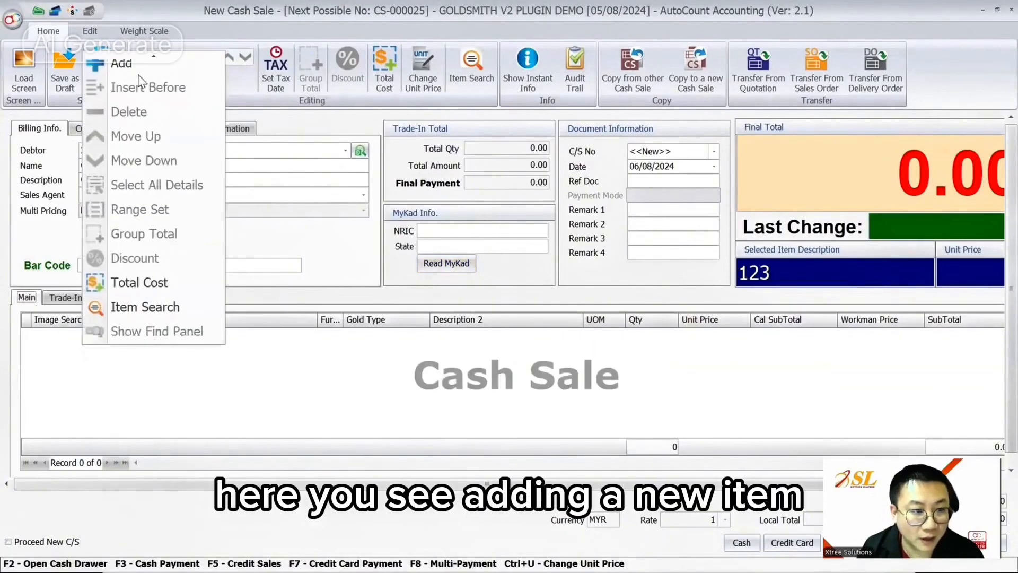
pyautogui.click(133, 65)
pyautogui.click(49, 336)
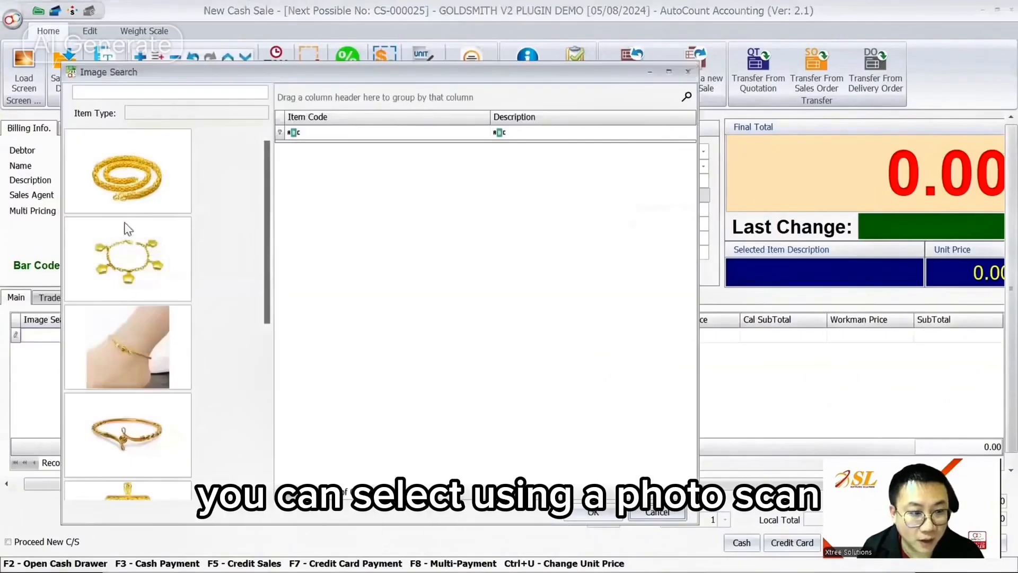
pyautogui.click(689, 71)
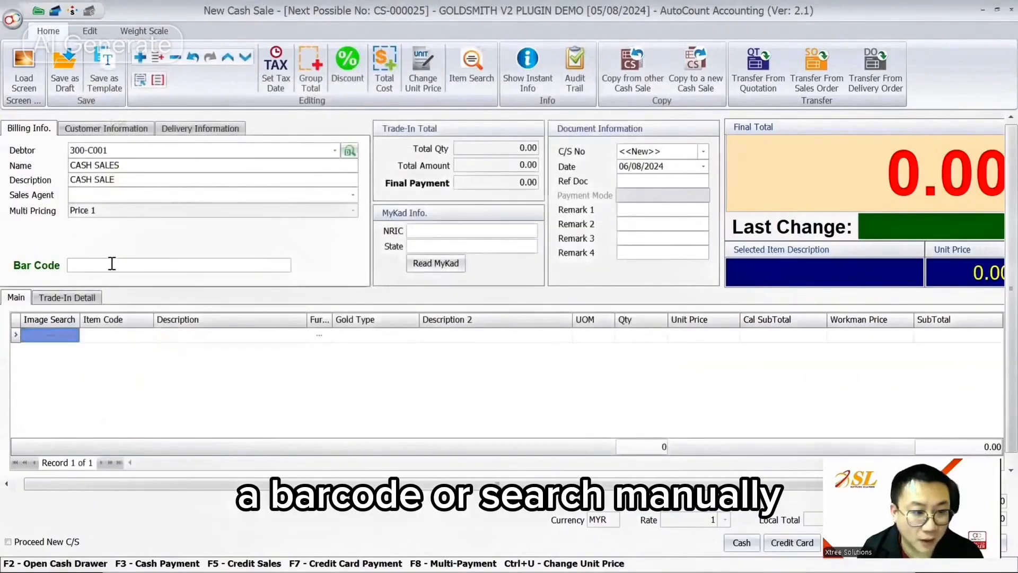
pyautogui.click(56, 336)
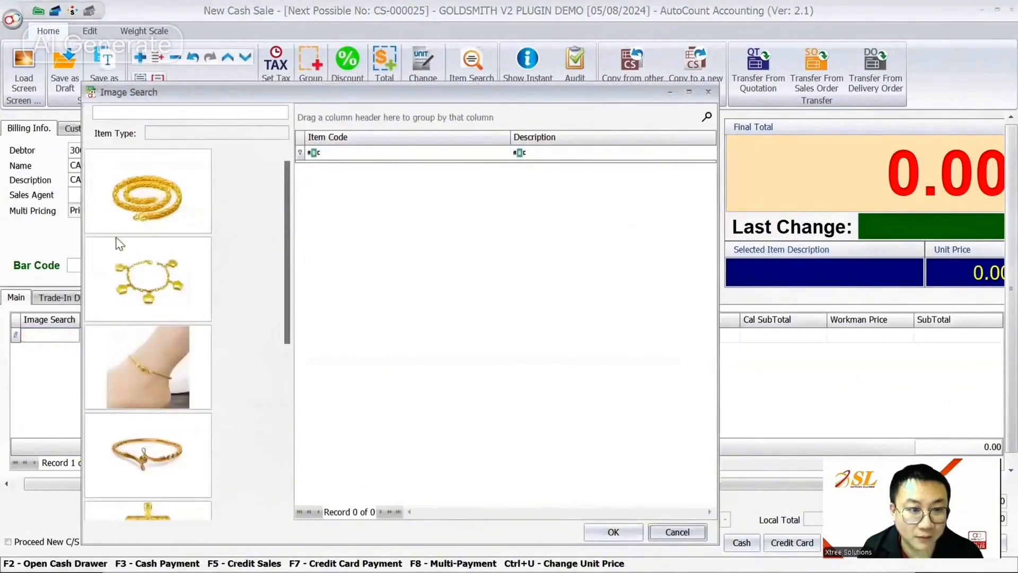
pyautogui.click(148, 278)
pyautogui.doubleClick(458, 177)
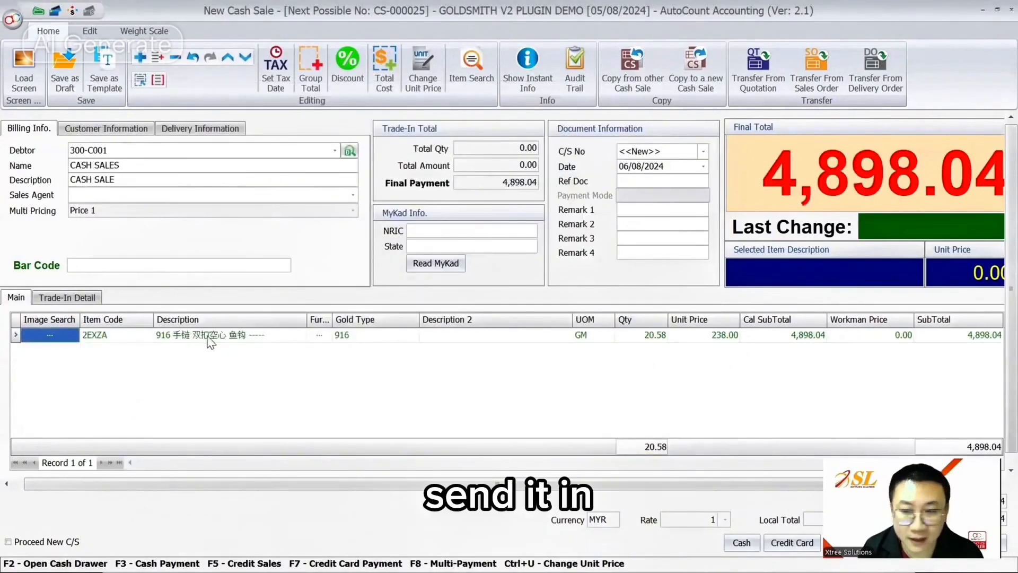
# - Set the bracelet's quantity to 19.85 GM, bringing the total to 4,724.30
pyautogui.click(644, 340)
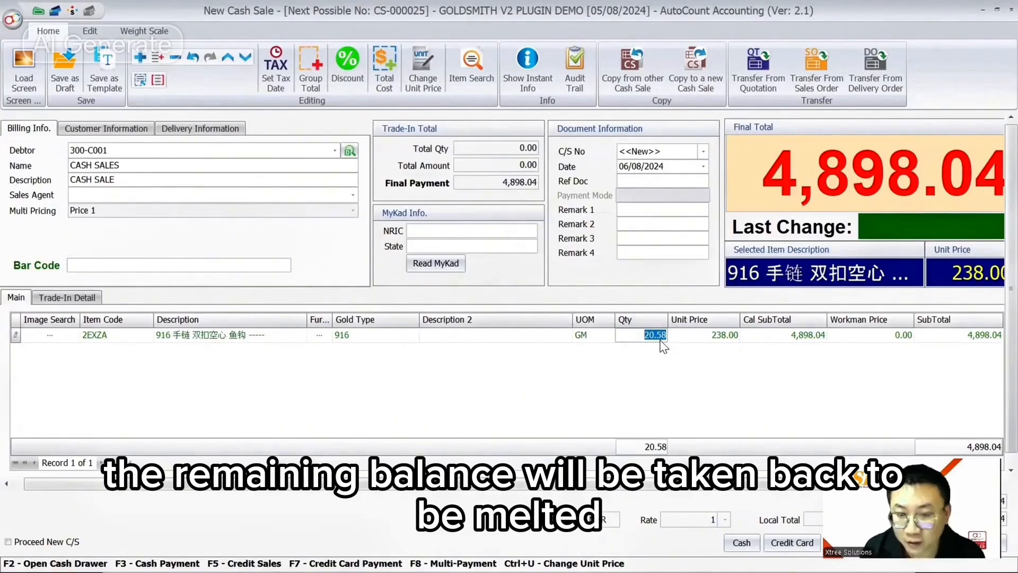
pyautogui.write('19')
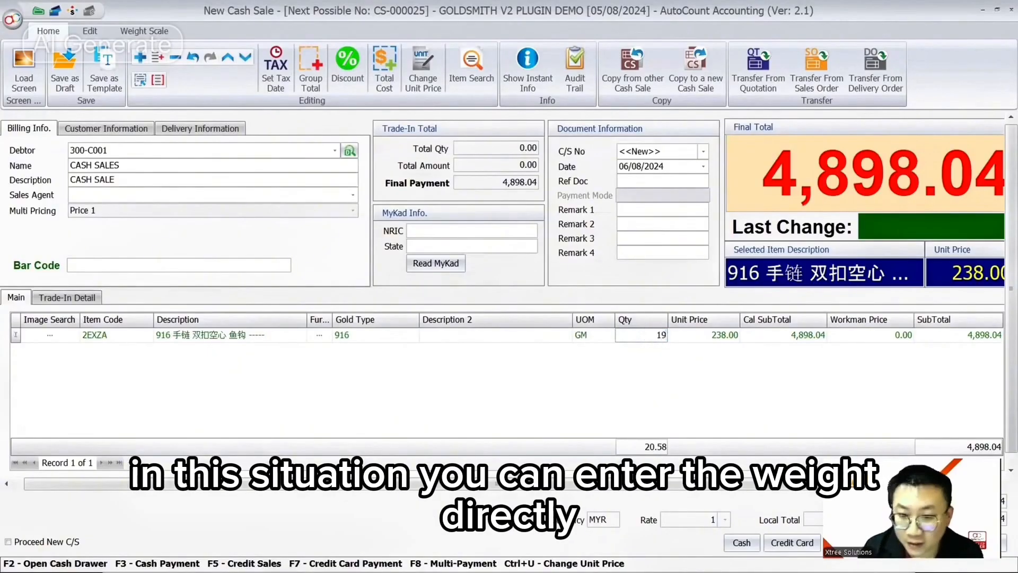
pyautogui.write('2')
pyautogui.press('BackSpace')
pyautogui.write('.85')
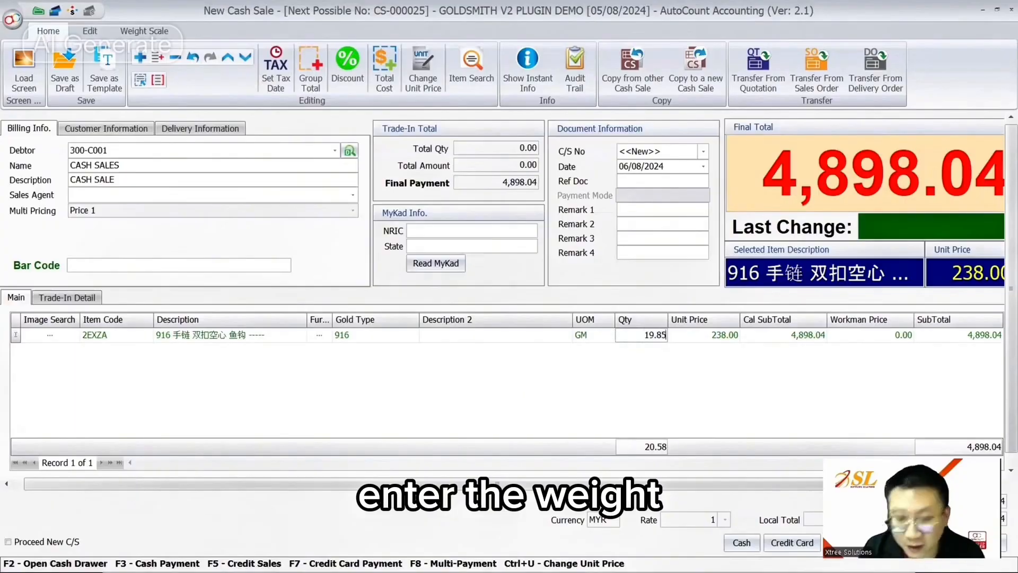
pyautogui.press('Return')
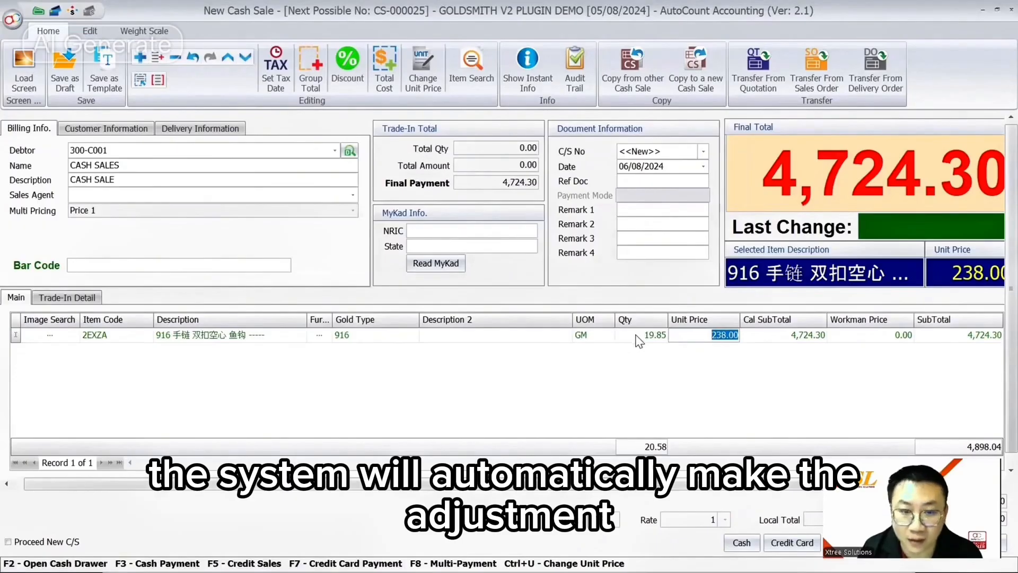
# - On Trade-In Detail, pick creditor 400-C001 CASH PURCHASE and enter the customer's name
pyautogui.click(44, 300)
pyautogui.click(116, 324)
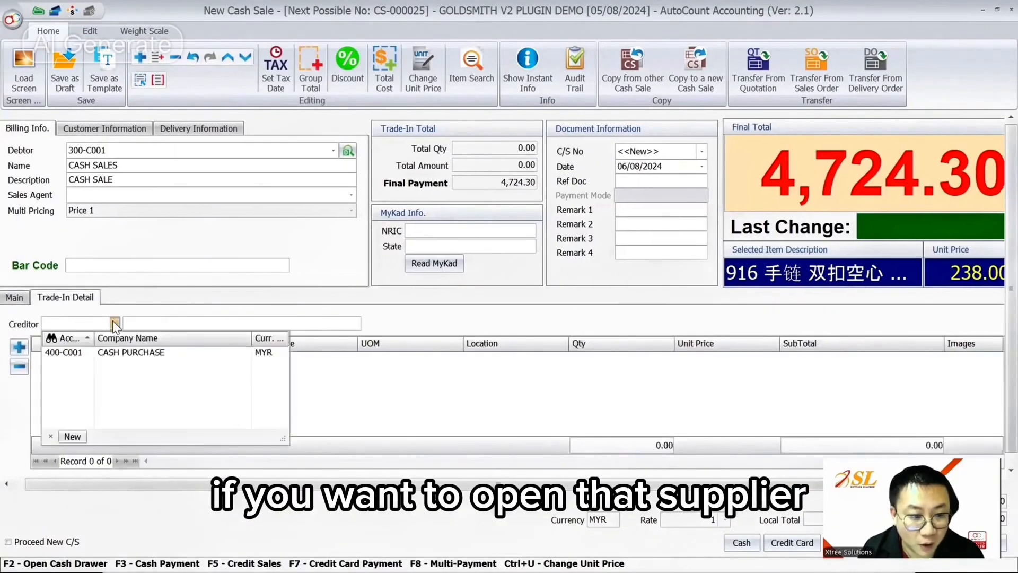
pyautogui.click(116, 352)
pyautogui.click(116, 324)
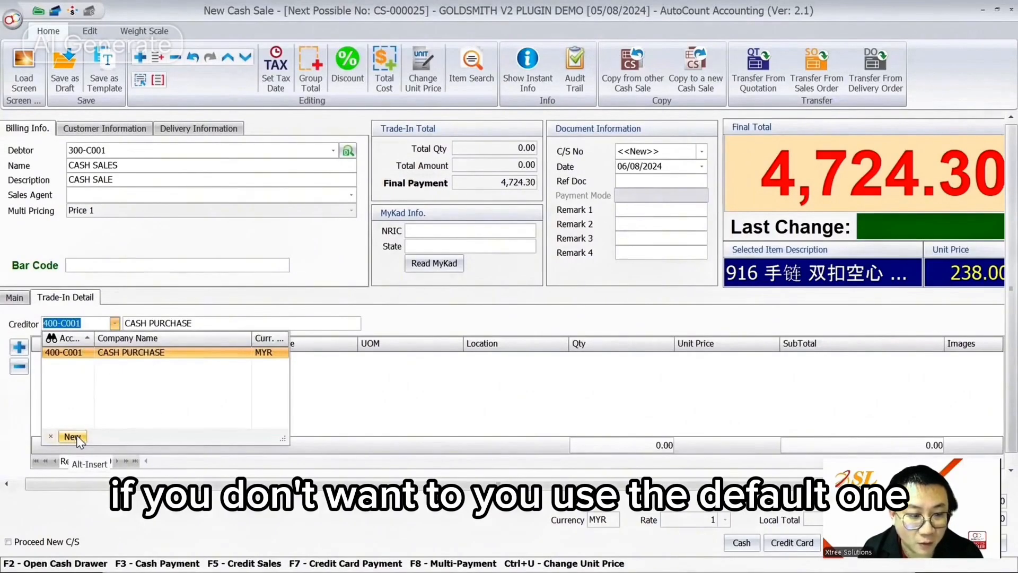
pyautogui.click(118, 354)
pyautogui.press('Tab')
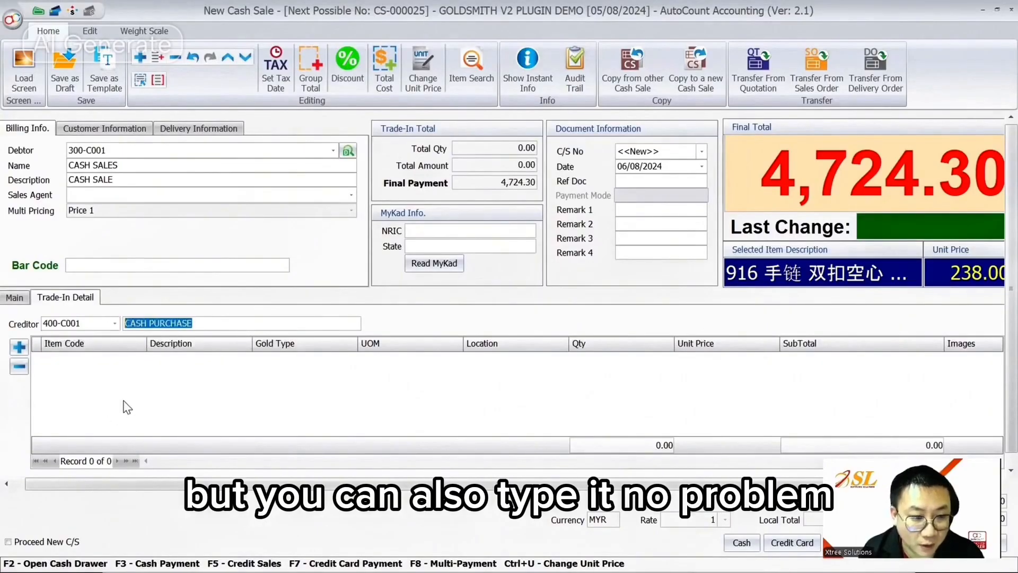
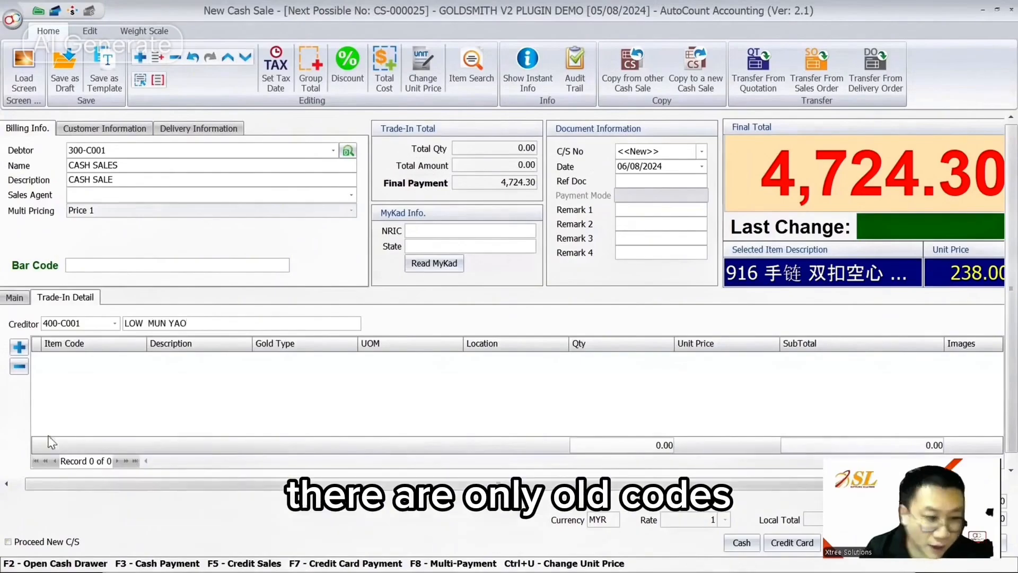
# - Add a trade-in line for 835 OLD GOLD weighing 1.25 GM, worth 150.00
pyautogui.click(19, 347)
pyautogui.click(140, 359)
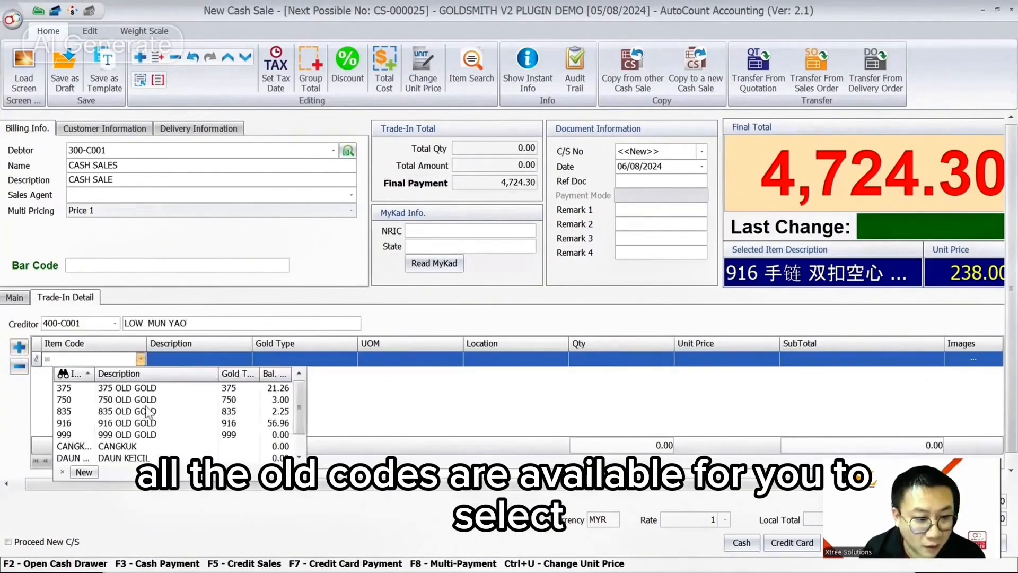
pyautogui.scroll(-1, 147, 412)
pyautogui.scroll(1, 143, 415)
pyautogui.scroll(-1, 138, 418)
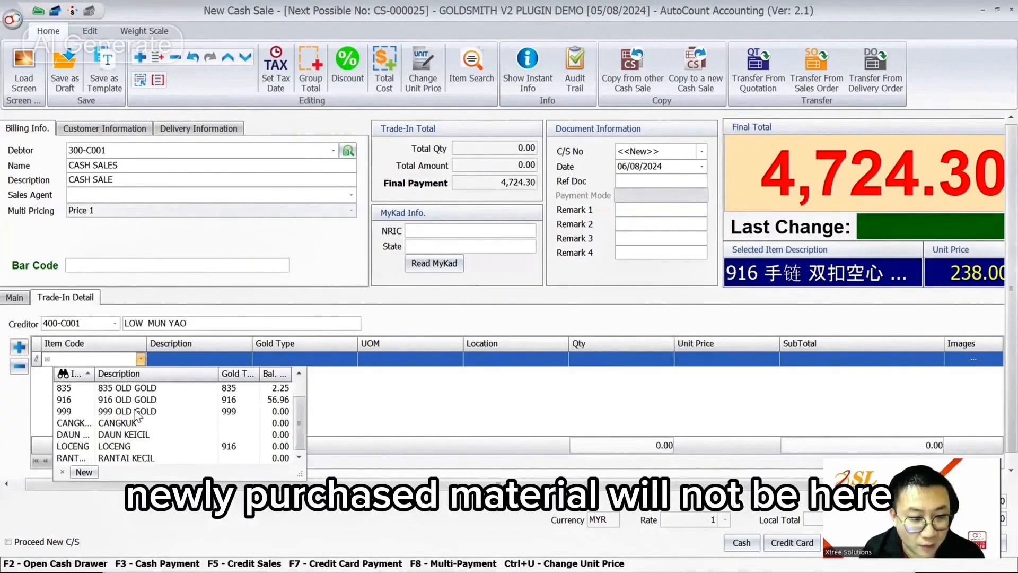
pyautogui.scroll(1, 137, 416)
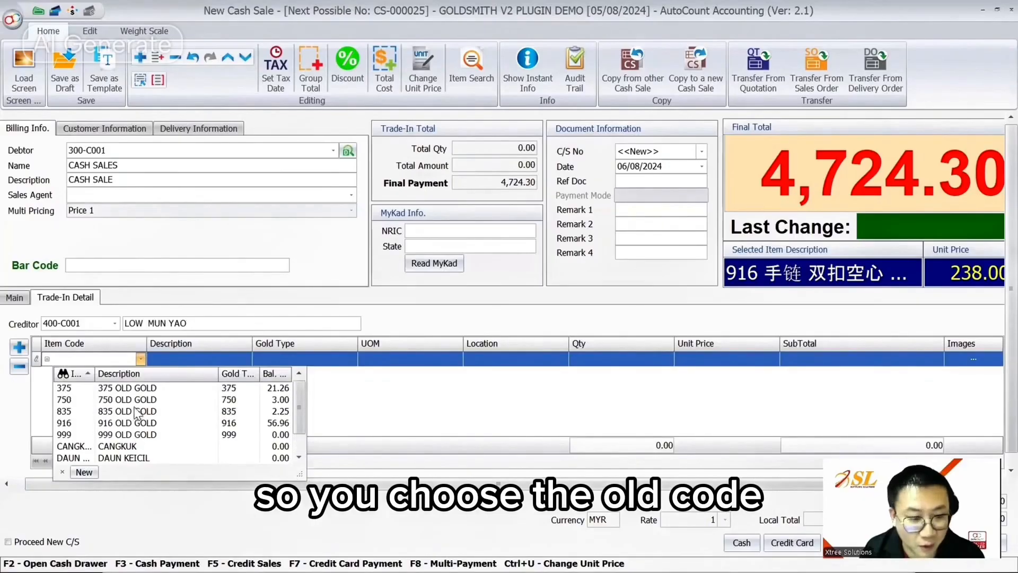
pyautogui.click(139, 413)
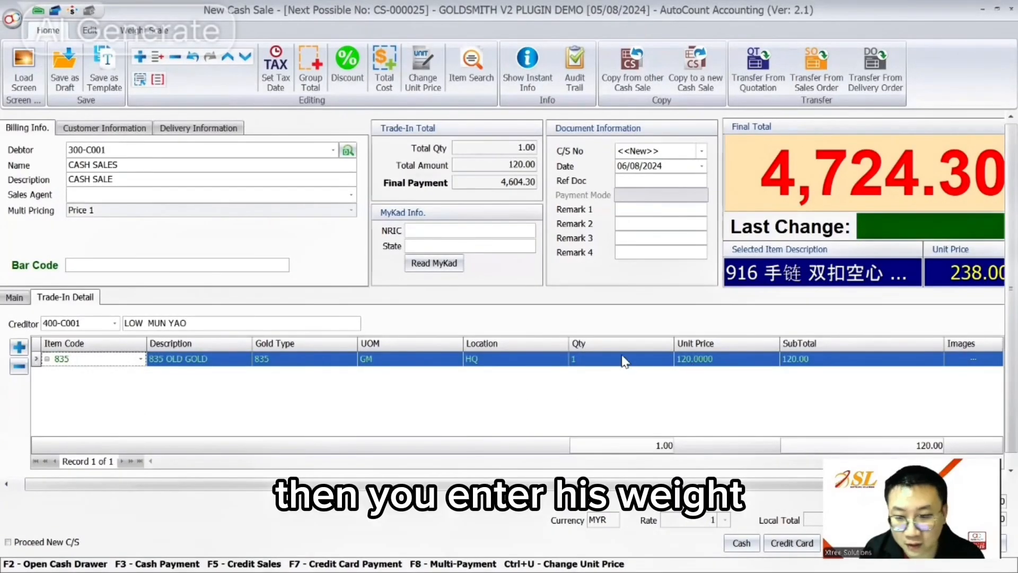
pyautogui.click(626, 359)
pyautogui.write('.25')
pyautogui.press('Return')
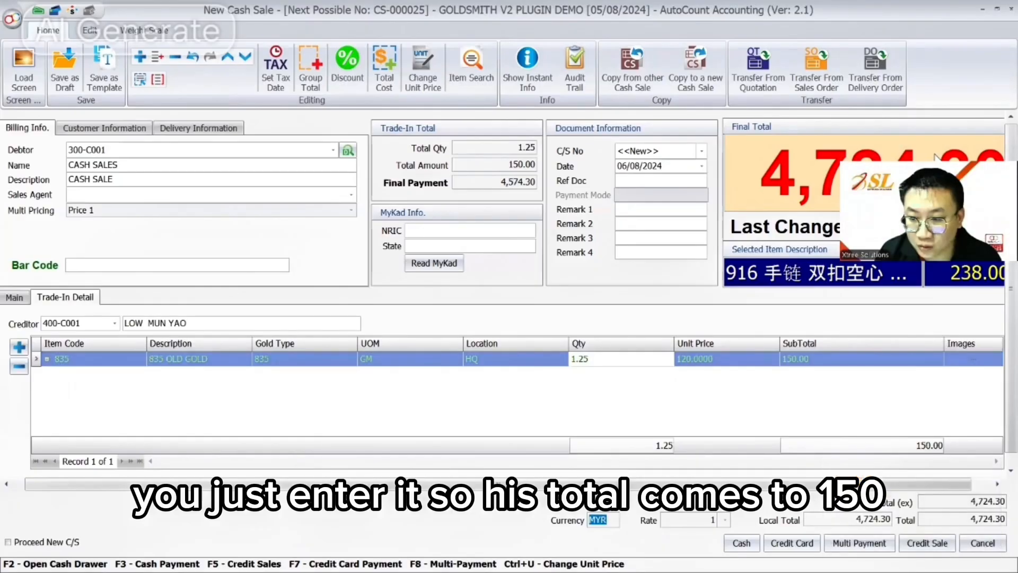
pyautogui.click(743, 360)
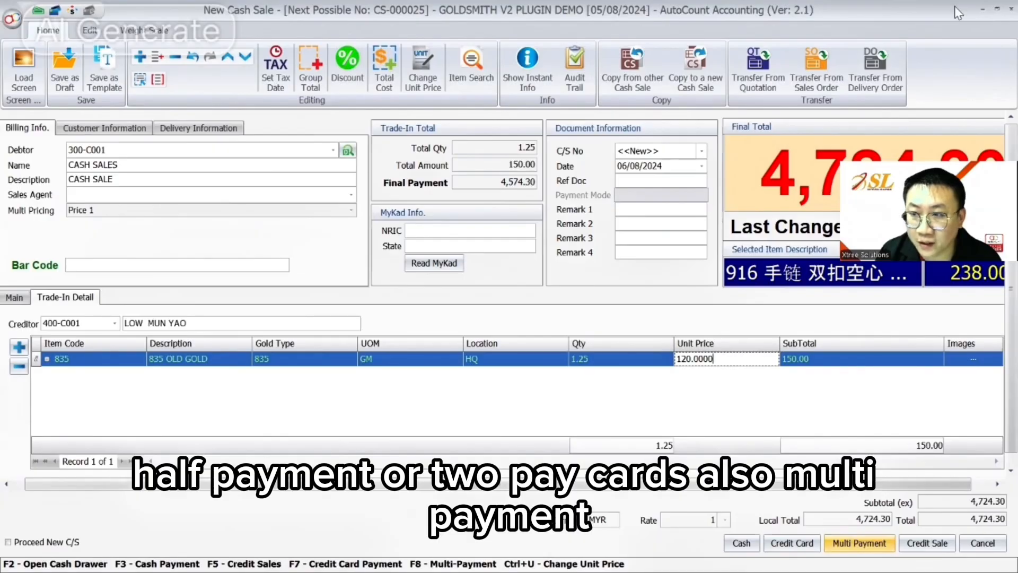
# - Pay the 4,574.30 sale with 5,000.00 cash, giving 425.70 change, and save it
pyautogui.click(865, 548)
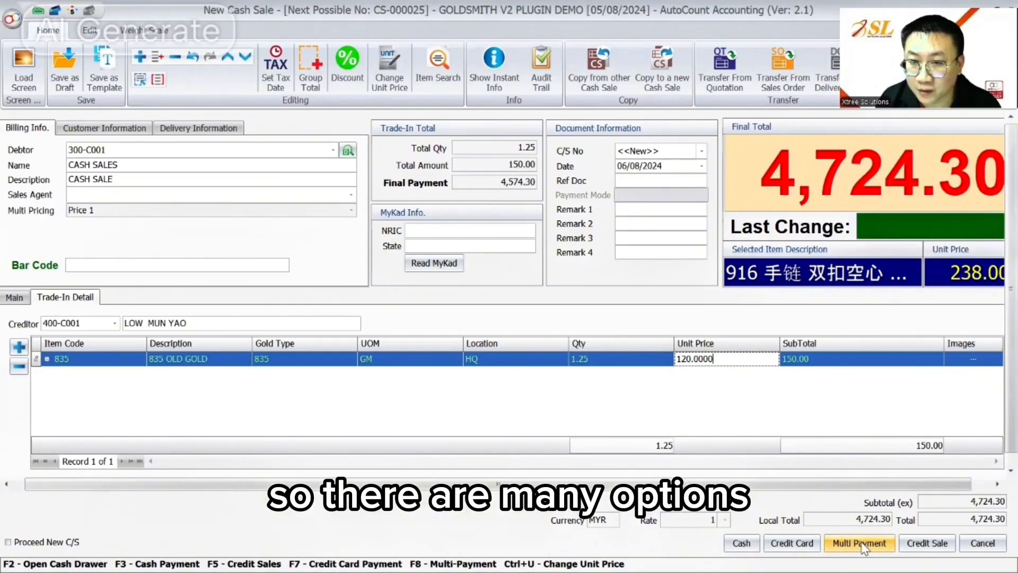
pyautogui.click(733, 540)
pyautogui.write('5000')
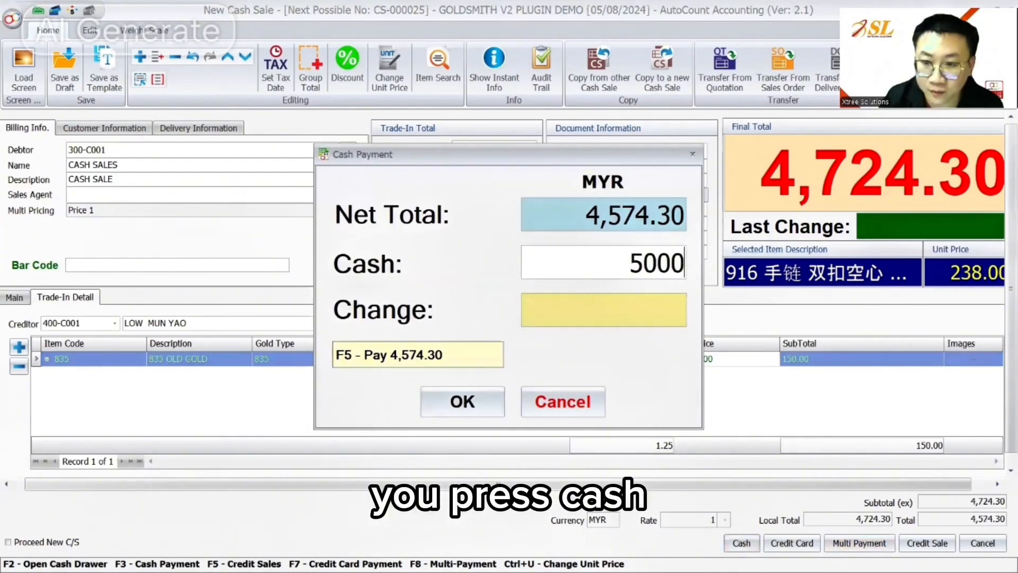
pyautogui.press('Tab')
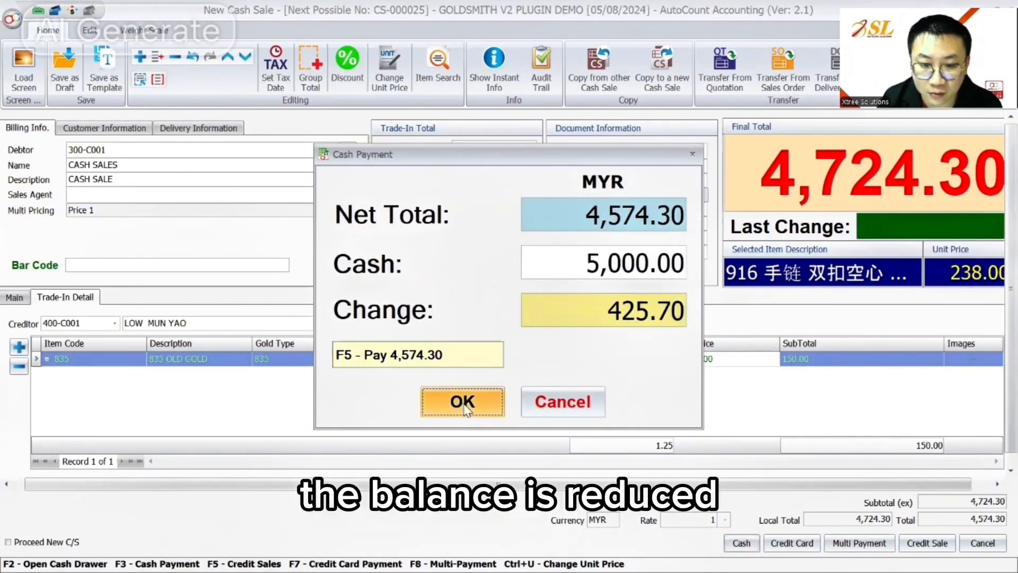
pyautogui.click(462, 403)
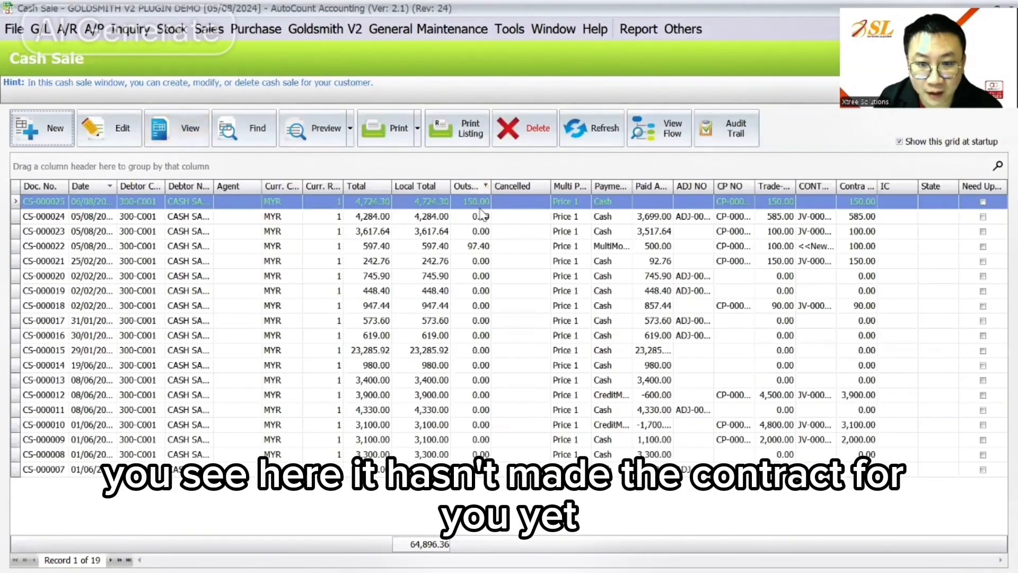
# - Refresh the cash sale list and widen the CP NO column for CS-000025
pyautogui.click(570, 129)
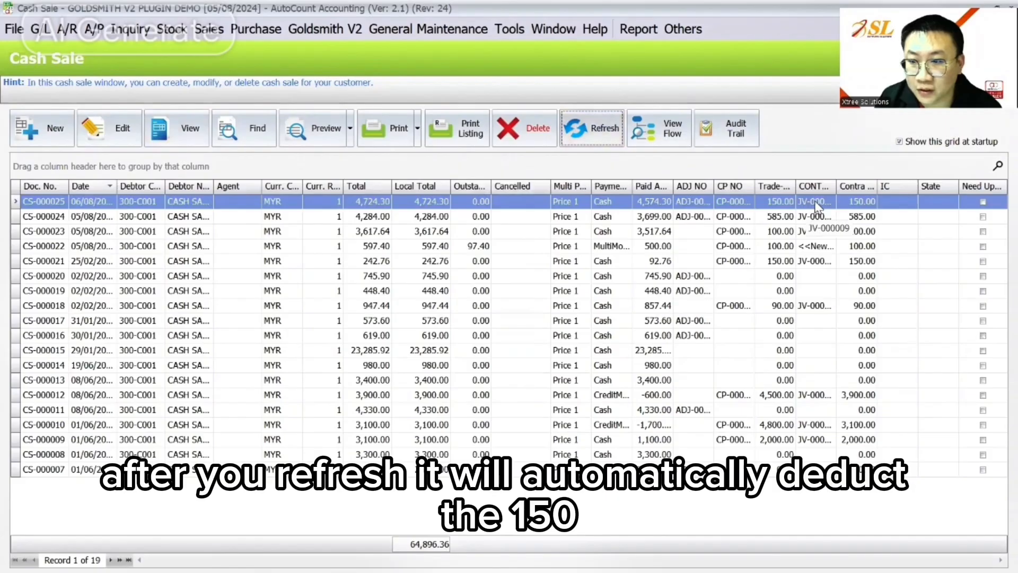
pyautogui.click(739, 205)
pyautogui.moveTo(754, 186); pyautogui.dragTo(793, 187)
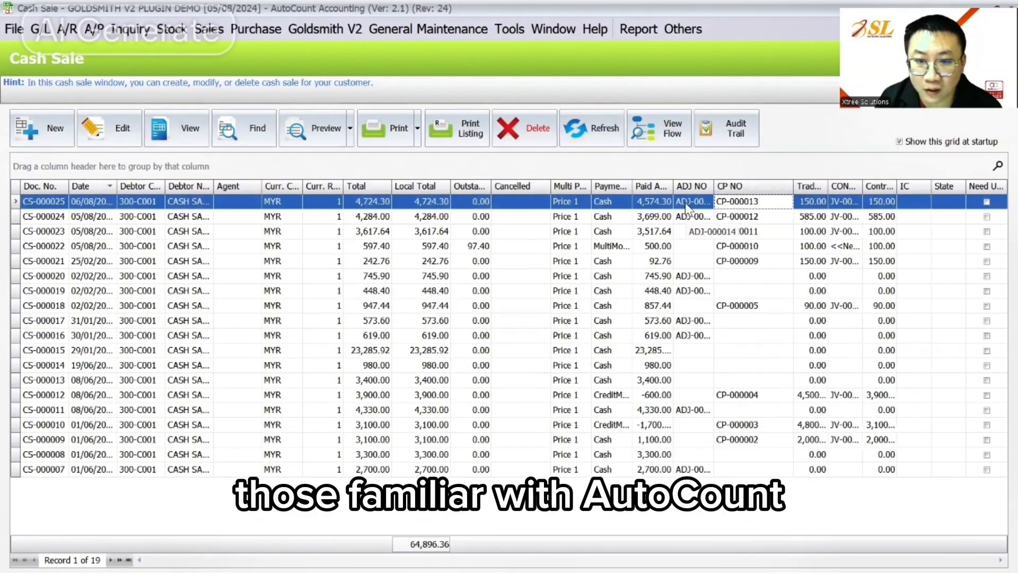
# - View linked cash purchase CP-000013, close it, and select CS-000025's ADJ NO entry
pyautogui.doubleClick(736, 200)
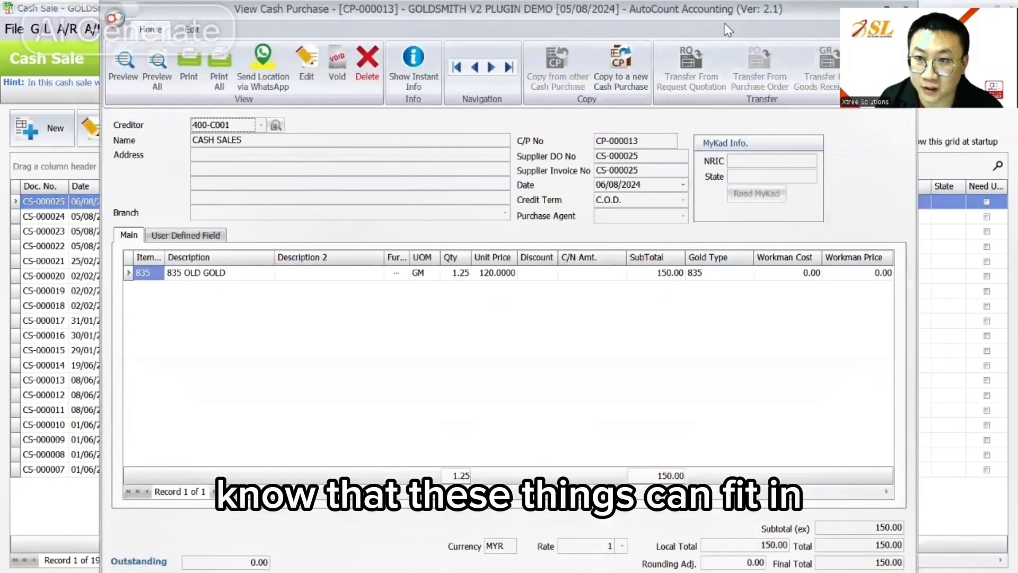
pyautogui.moveTo(728, 9); pyautogui.dragTo(618, 49)
pyautogui.click(795, 46)
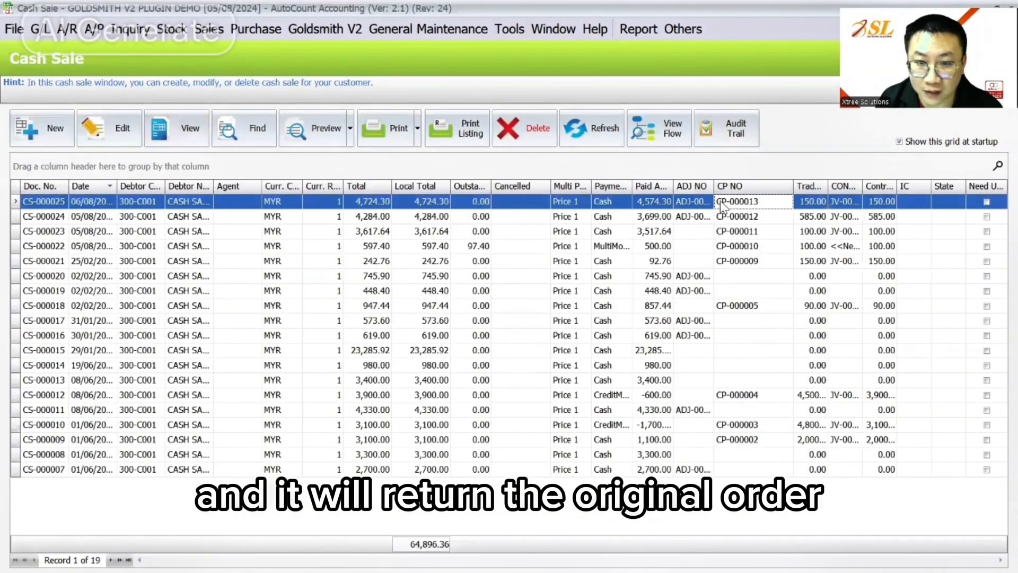
pyautogui.click(692, 206)
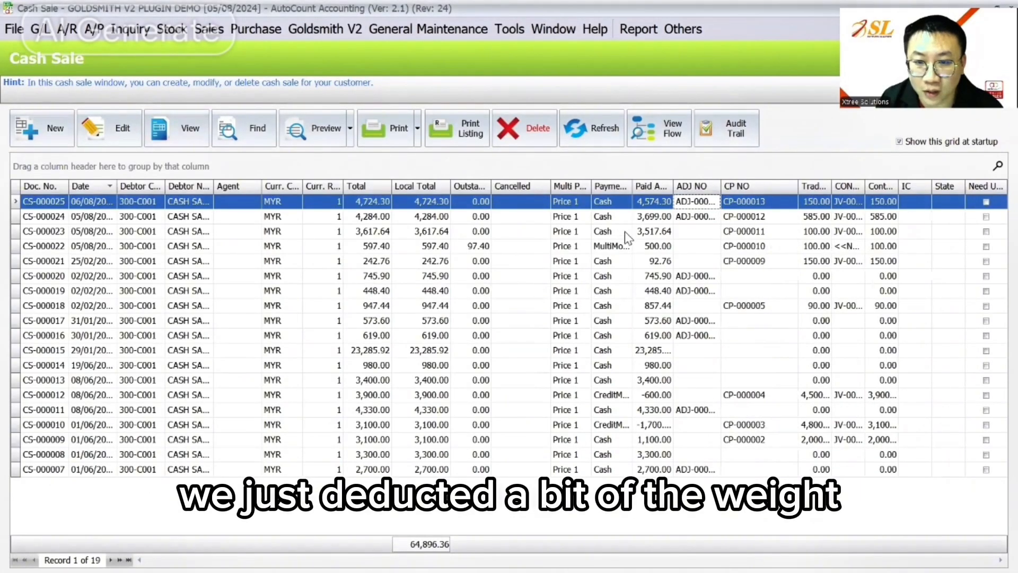
pyautogui.doubleClick(710, 203)
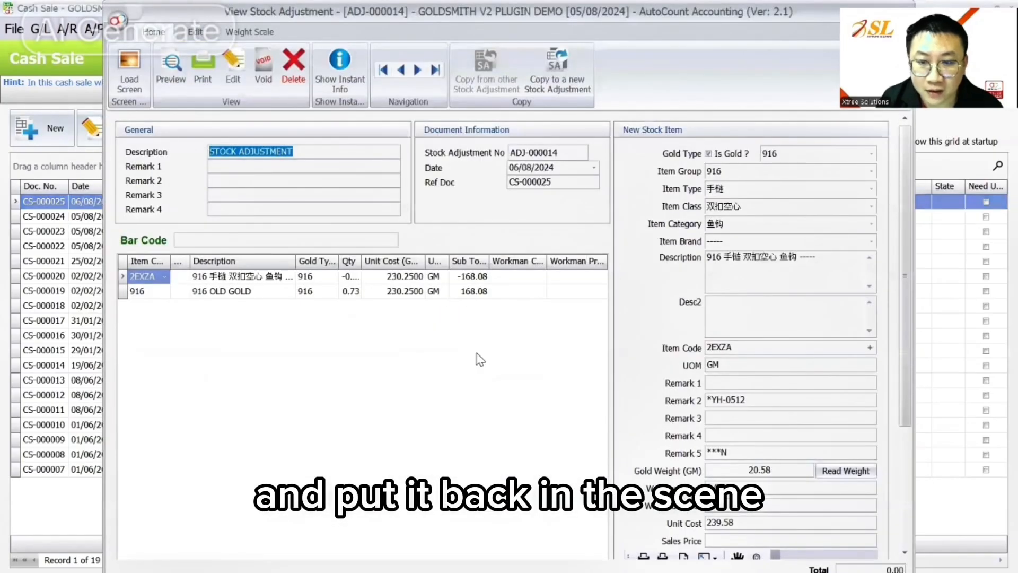
pyautogui.moveTo(631, 20); pyautogui.dragTo(590, 24)
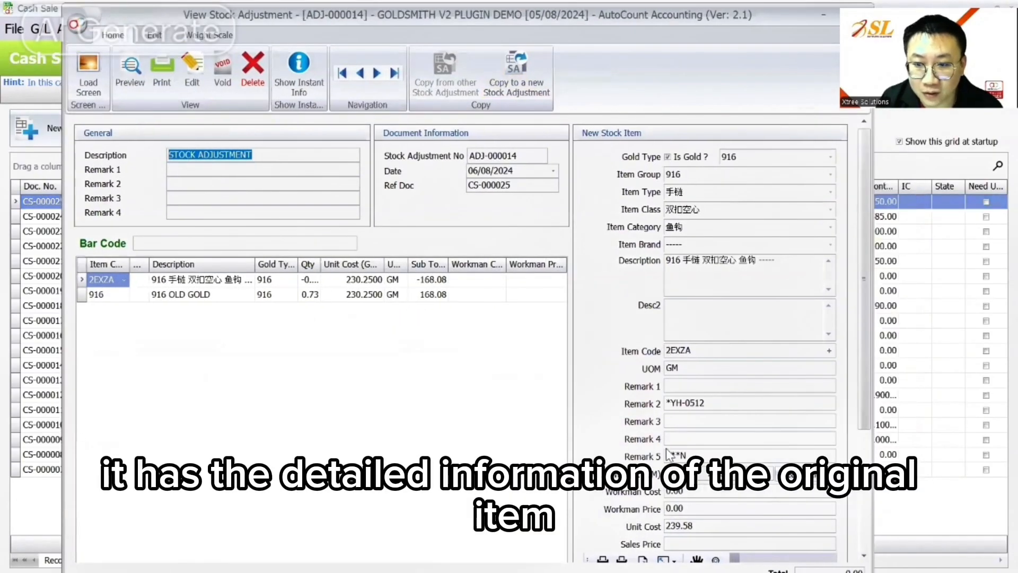
pyautogui.scroll(-5, 785, 265)
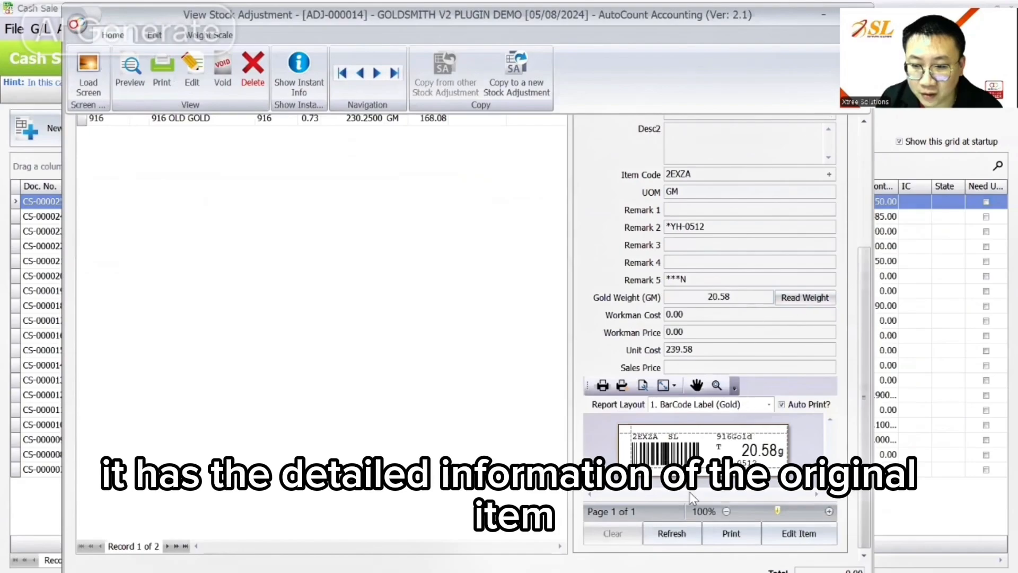
pyautogui.scroll(1, 870, 316)
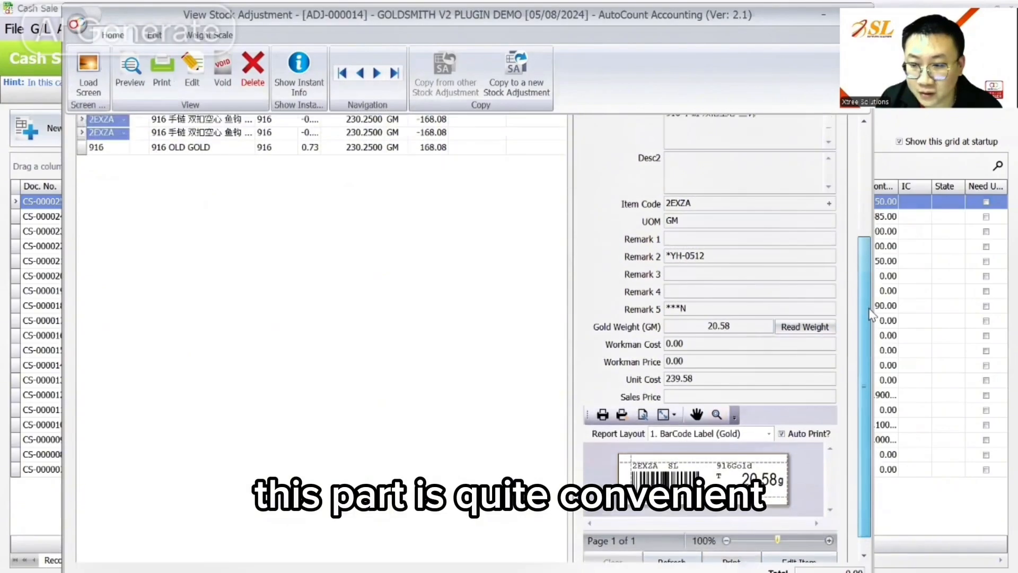
pyautogui.moveTo(870, 316); pyautogui.dragTo(863, 190)
pyautogui.moveTo(657, 19); pyautogui.dragTo(592, 55)
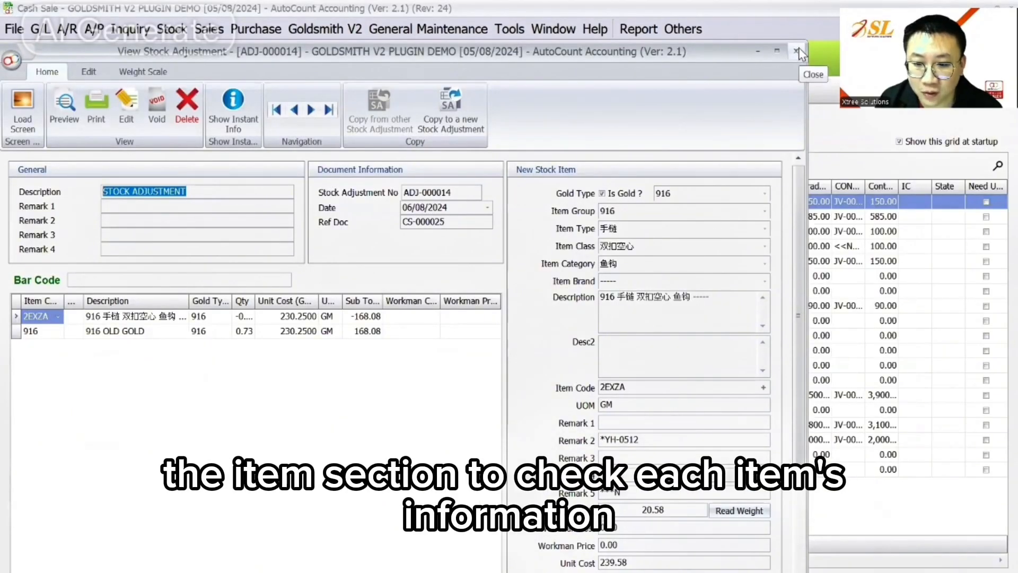
pyautogui.click(797, 51)
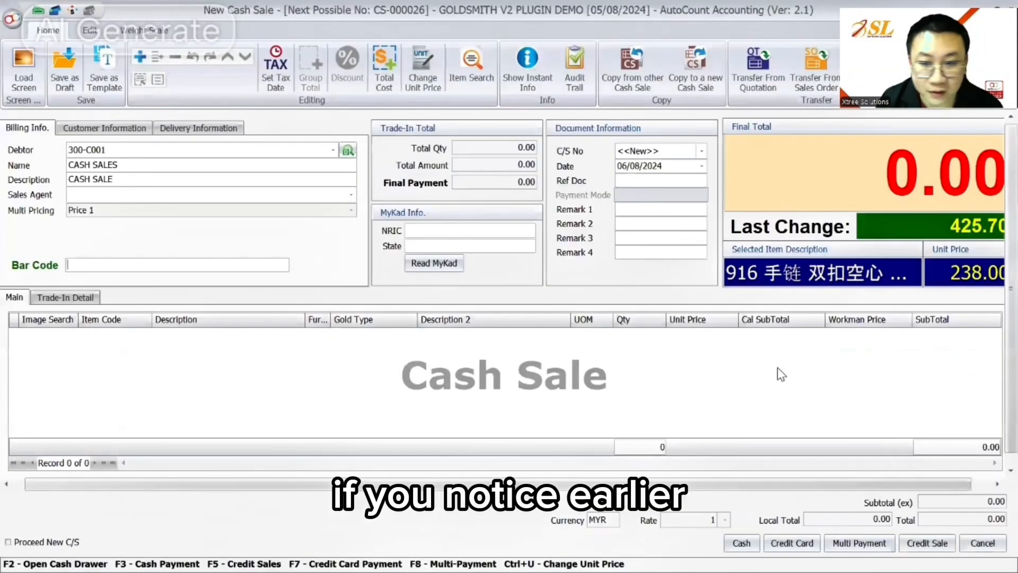
pyautogui.rightClick(448, 351)
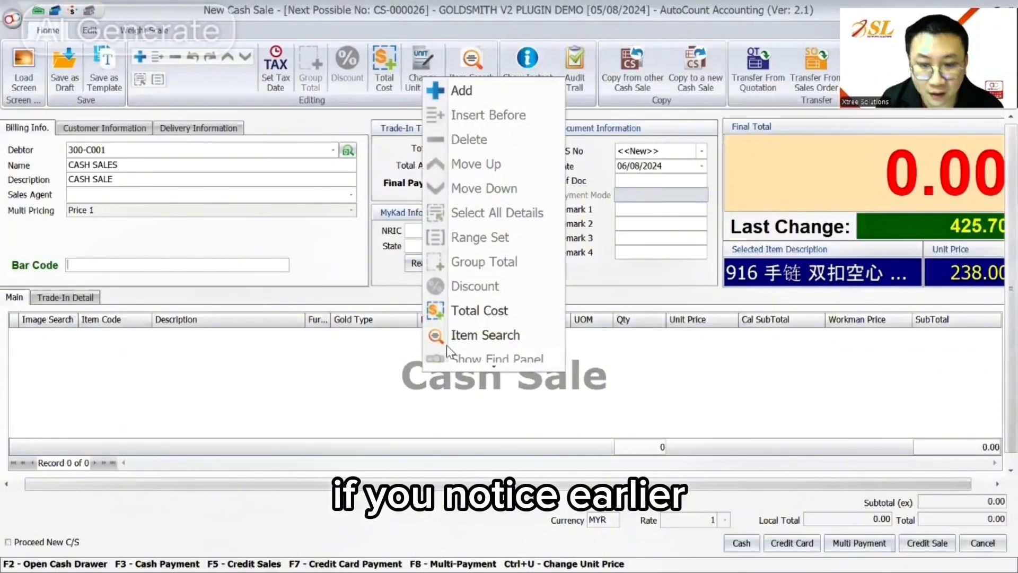
pyautogui.click(480, 90)
pyautogui.click(68, 340)
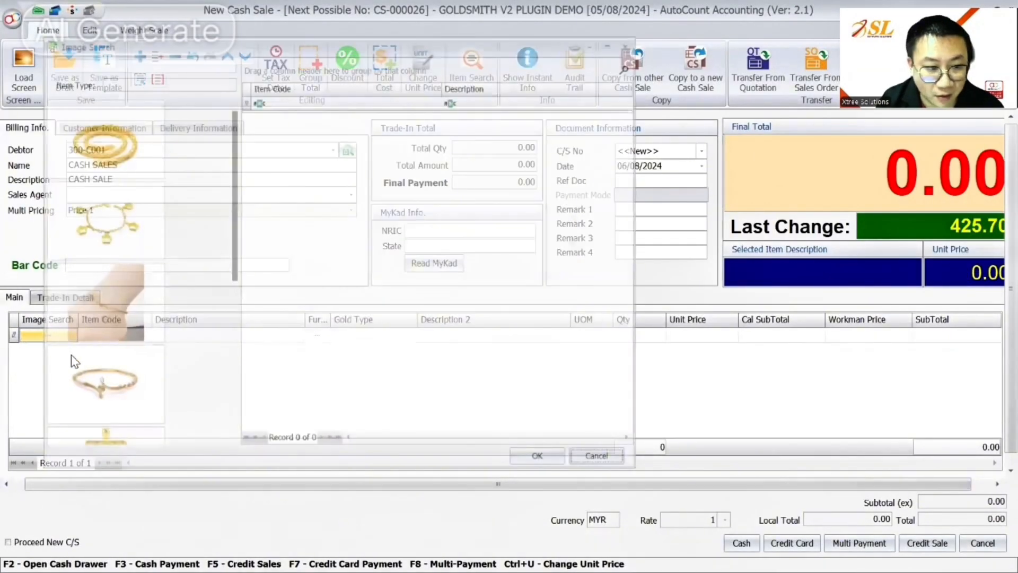
pyautogui.click(364, 138)
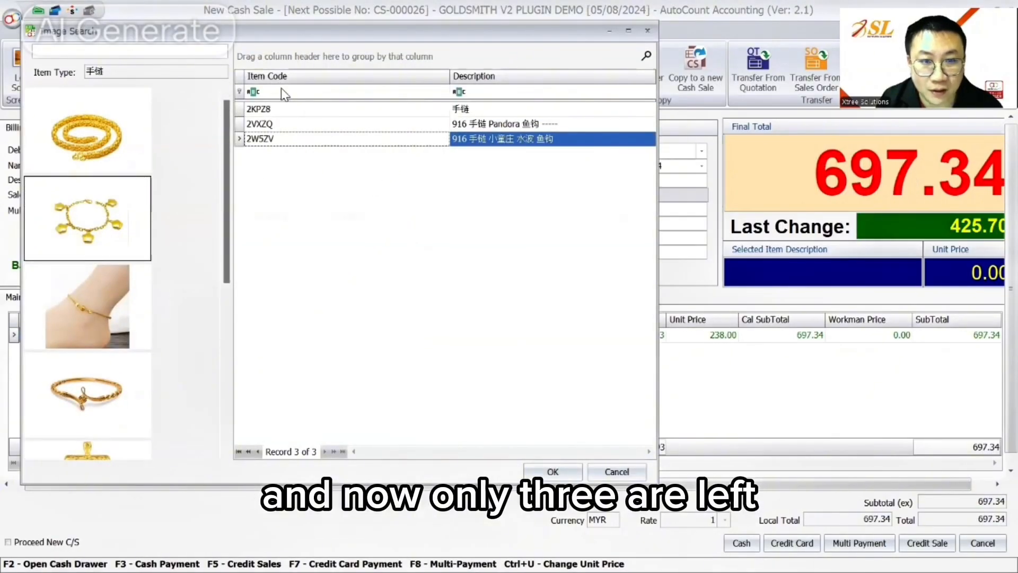
pyautogui.click(624, 474)
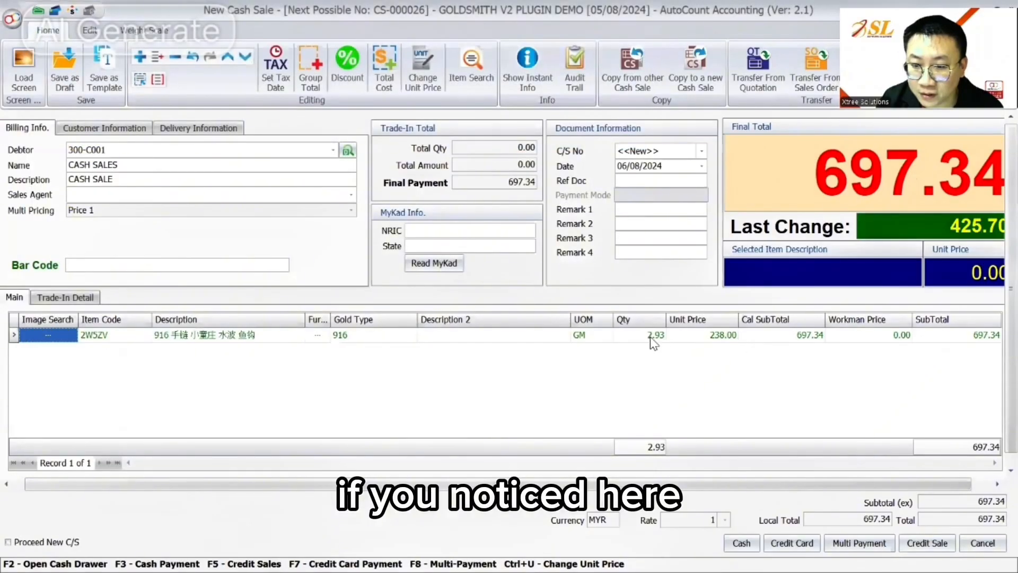
pyautogui.click(644, 335)
pyautogui.click(864, 335)
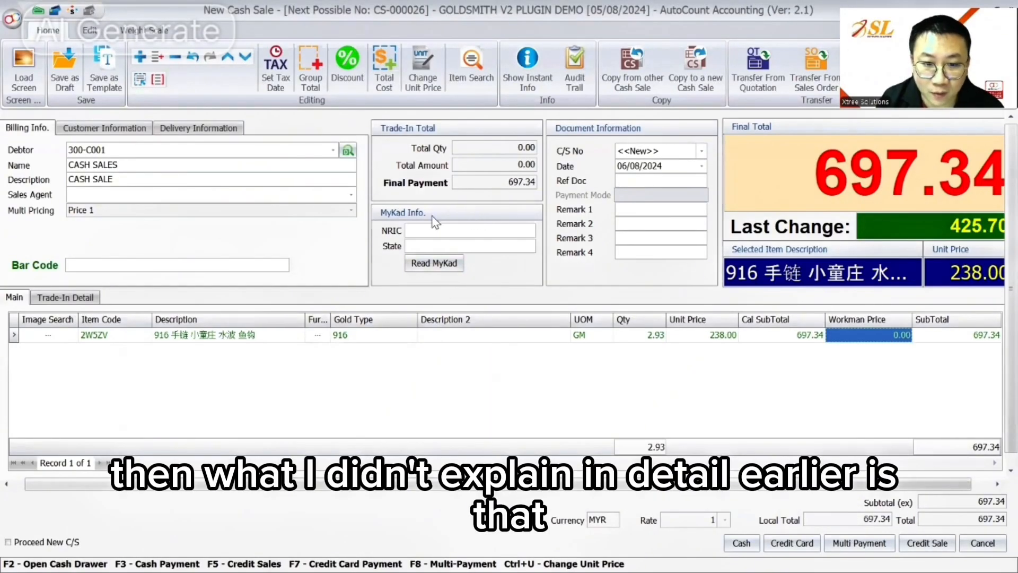
pyautogui.click(109, 128)
pyautogui.click(184, 130)
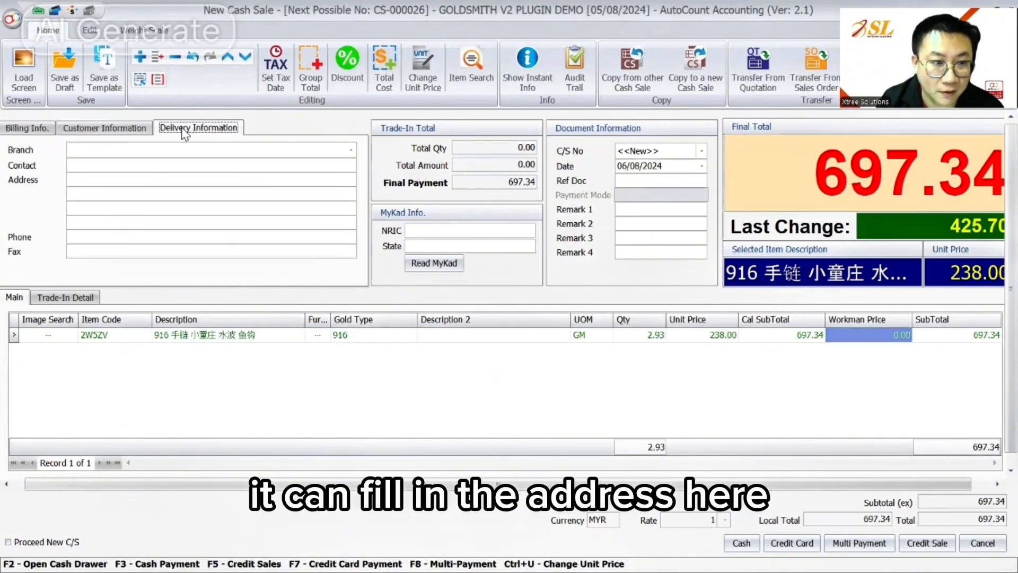
pyautogui.click(106, 129)
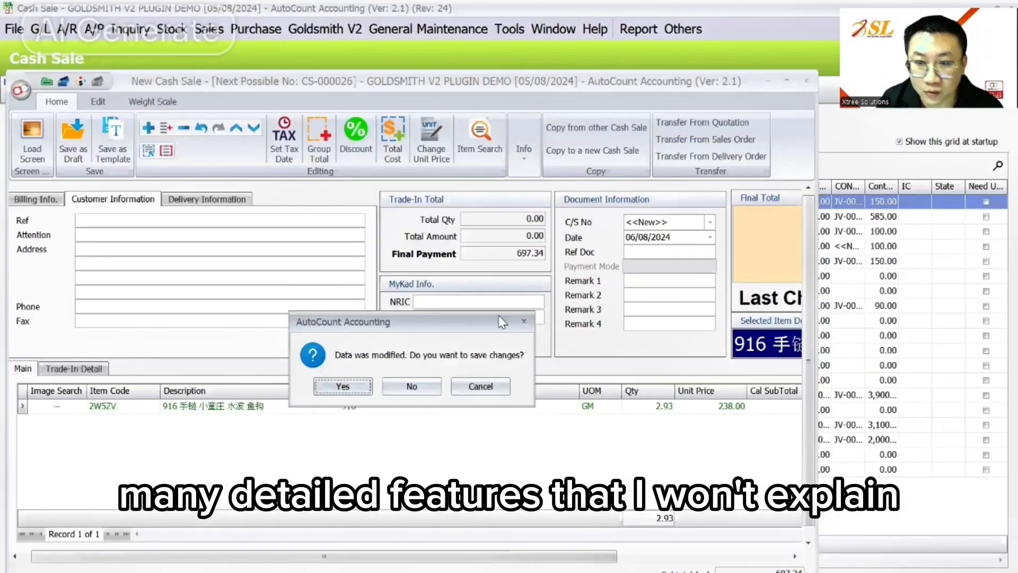
pyautogui.click(412, 386)
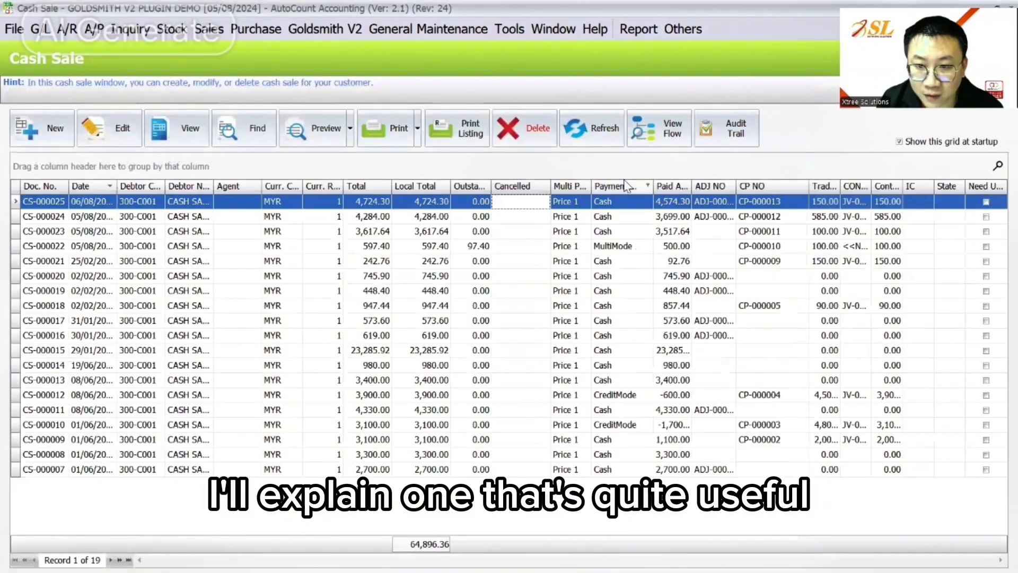
pyautogui.click(603, 201)
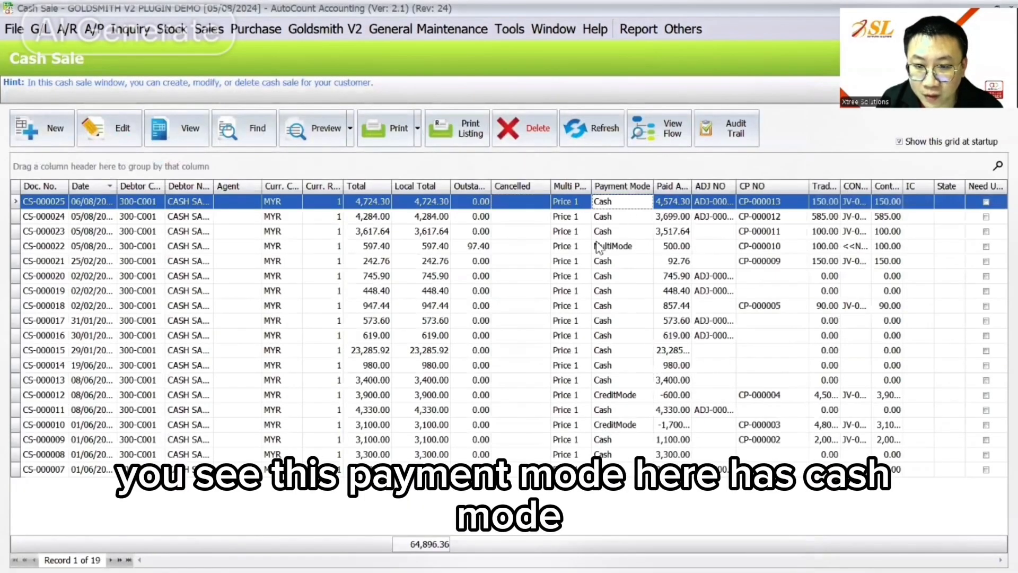
pyautogui.click(611, 247)
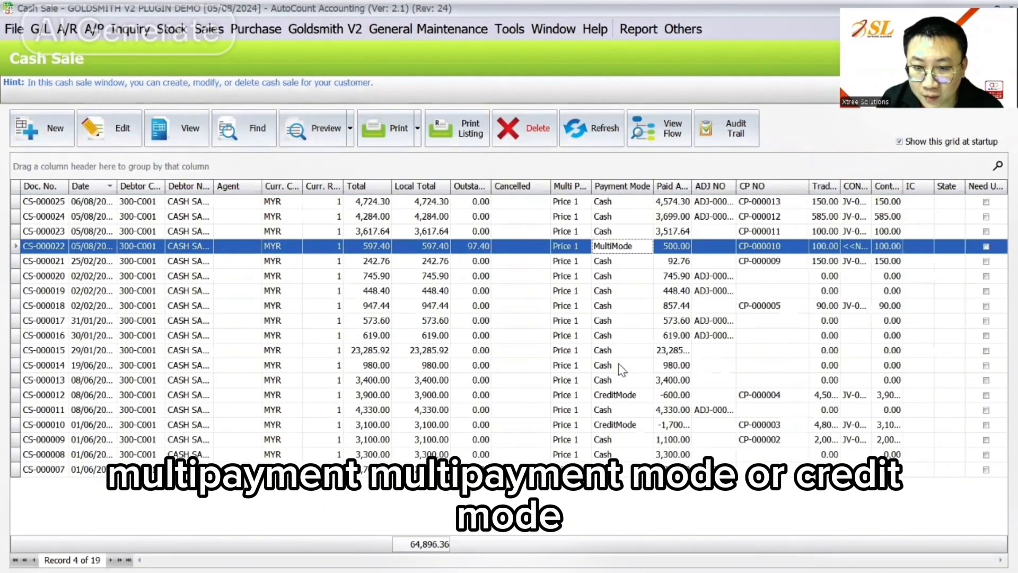
pyautogui.click(612, 397)
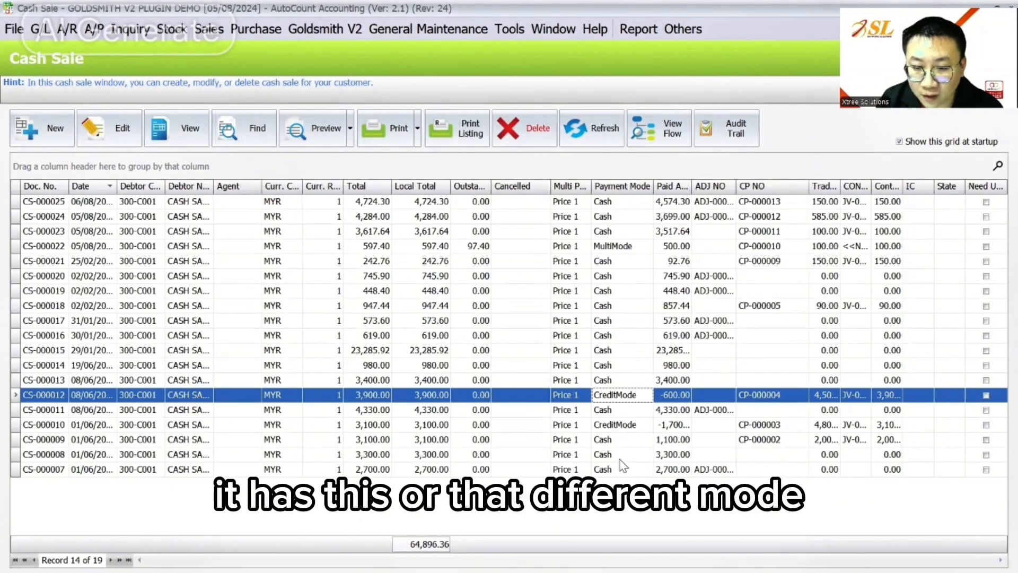
pyautogui.click(611, 202)
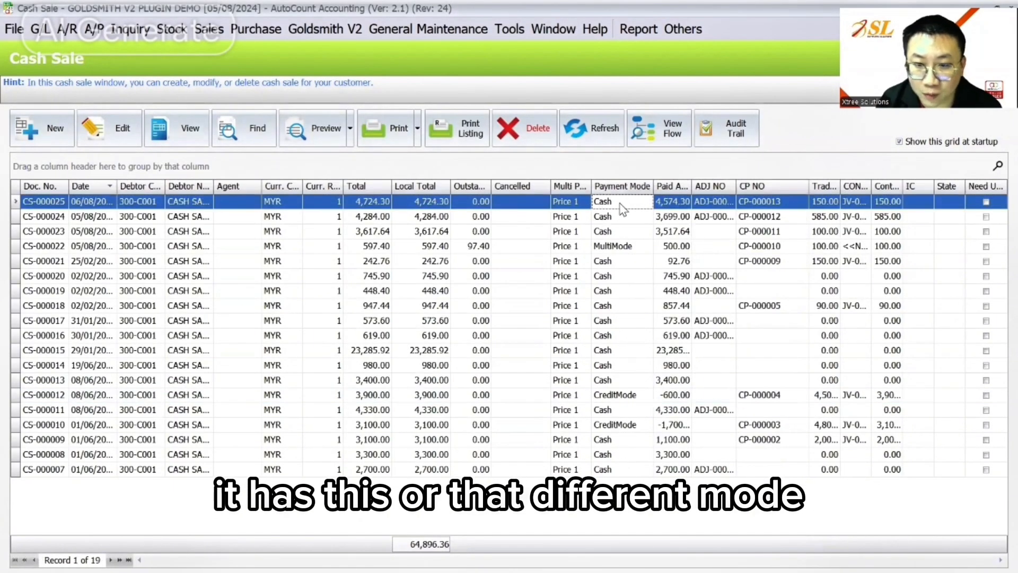
pyautogui.click(673, 398)
pyautogui.click(675, 427)
pyautogui.click(682, 401)
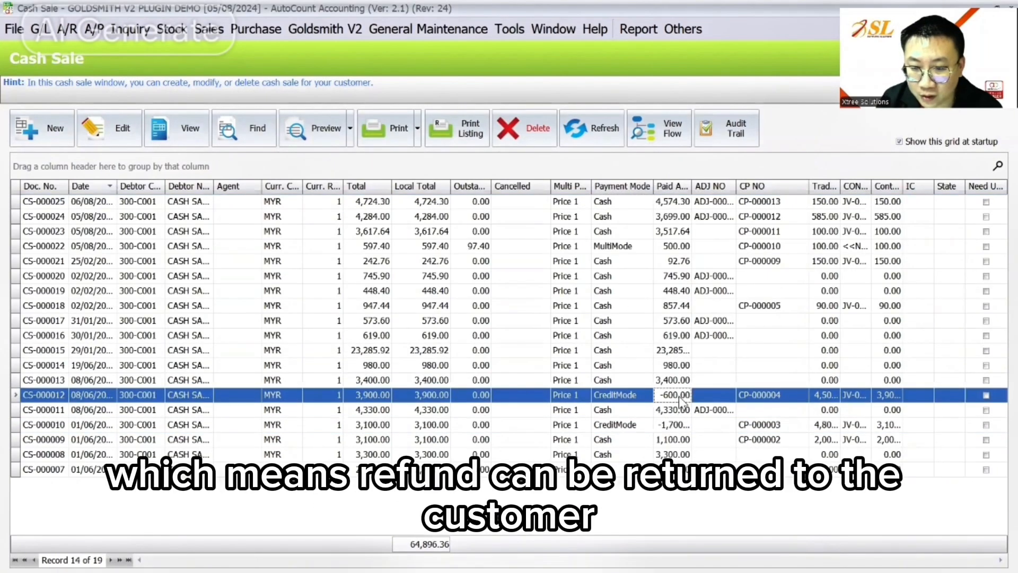
pyautogui.click(674, 427)
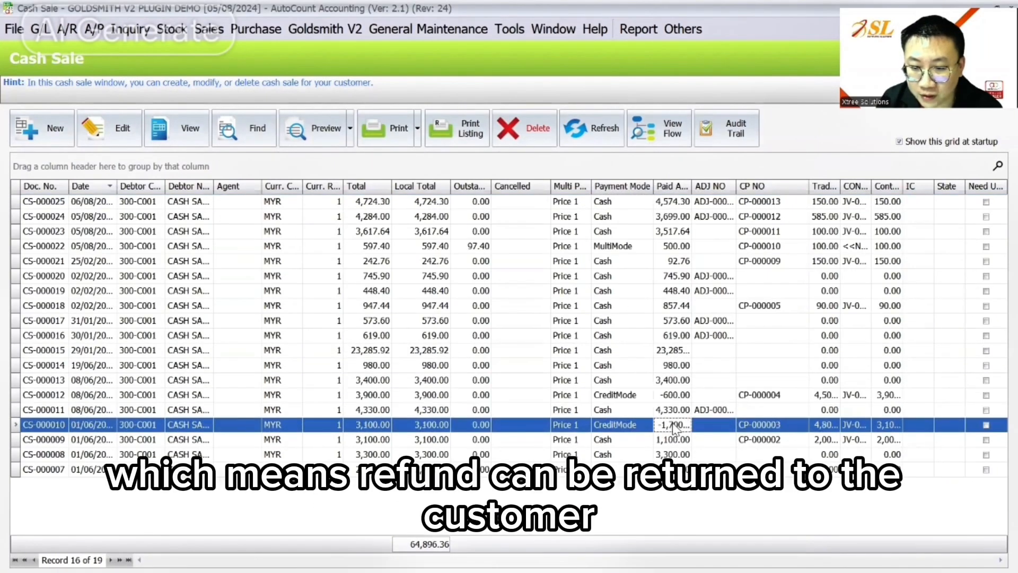
pyautogui.click(682, 393)
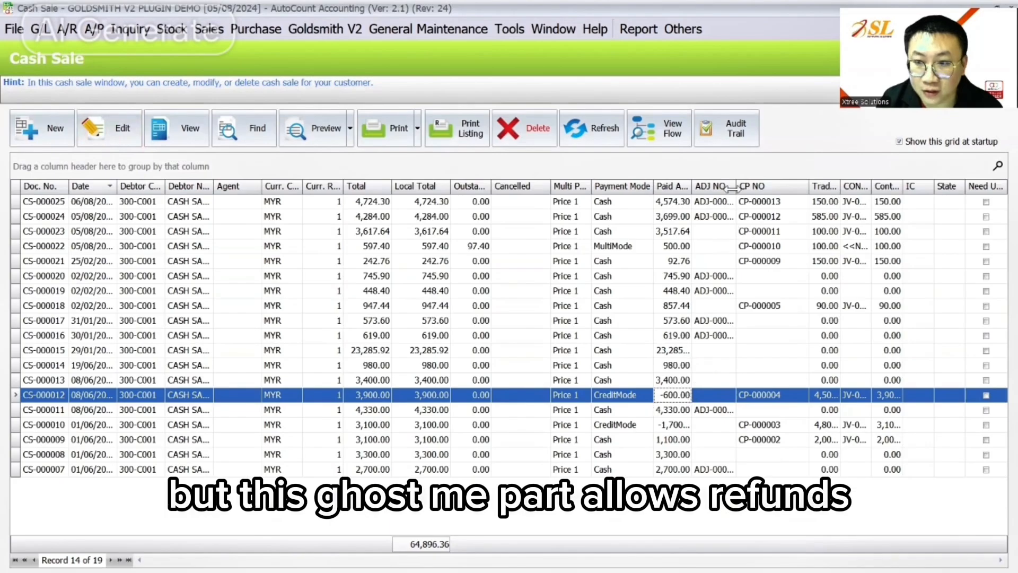
pyautogui.click(732, 138)
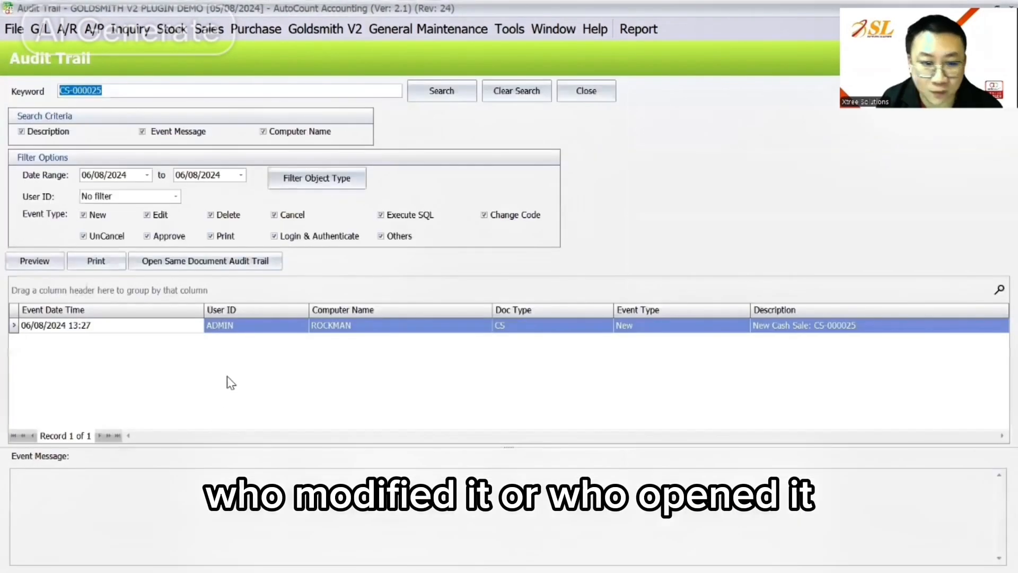
pyautogui.click(220, 370)
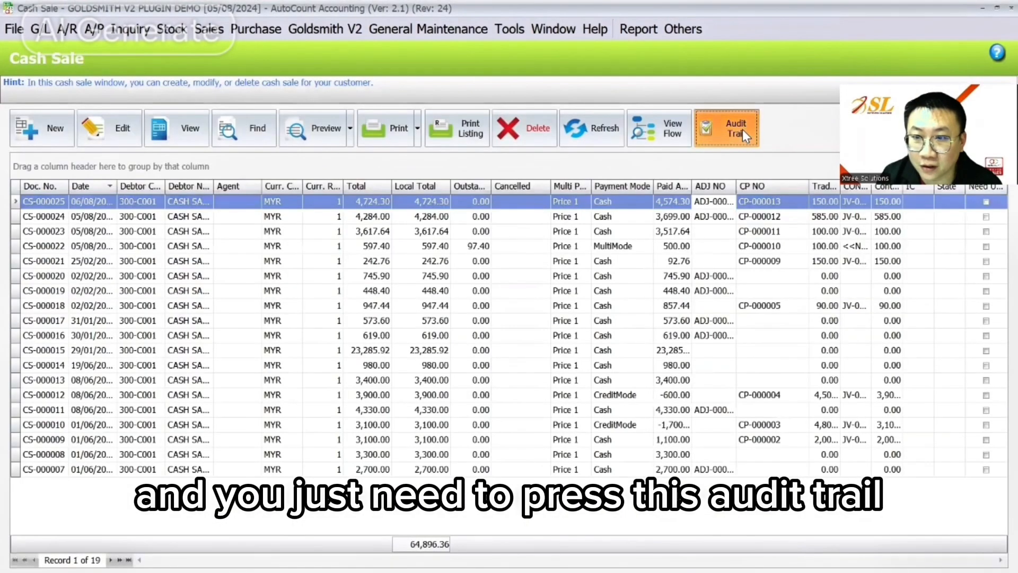
pyautogui.click(732, 126)
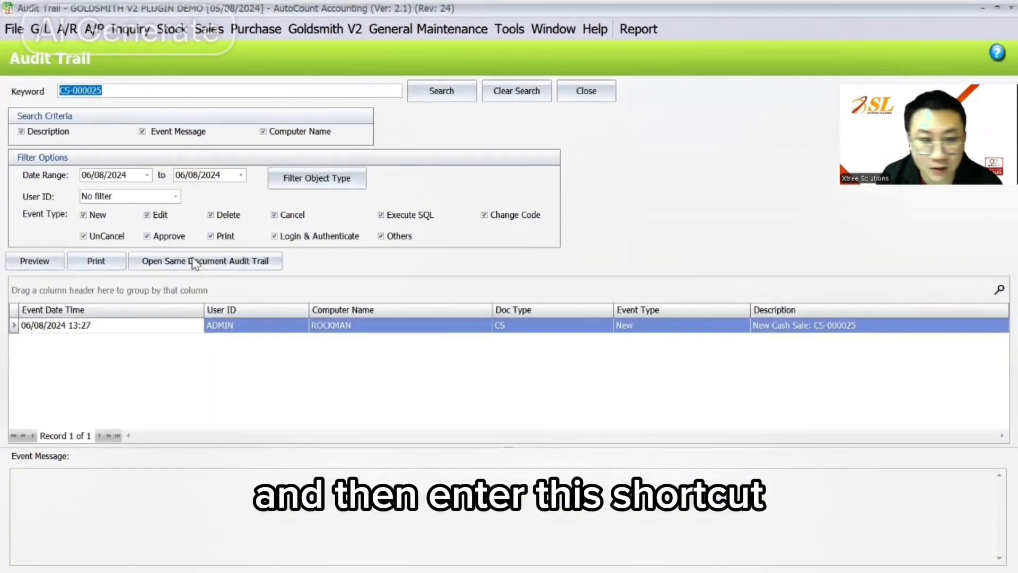
pyautogui.click(1011, 8)
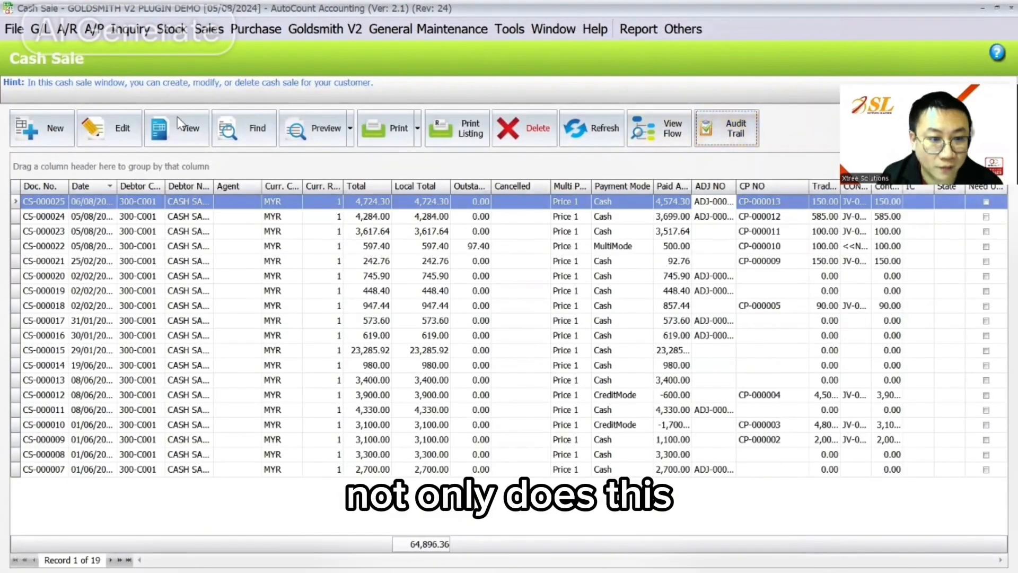
pyautogui.click(171, 30)
pyautogui.click(176, 49)
pyautogui.click(284, 233)
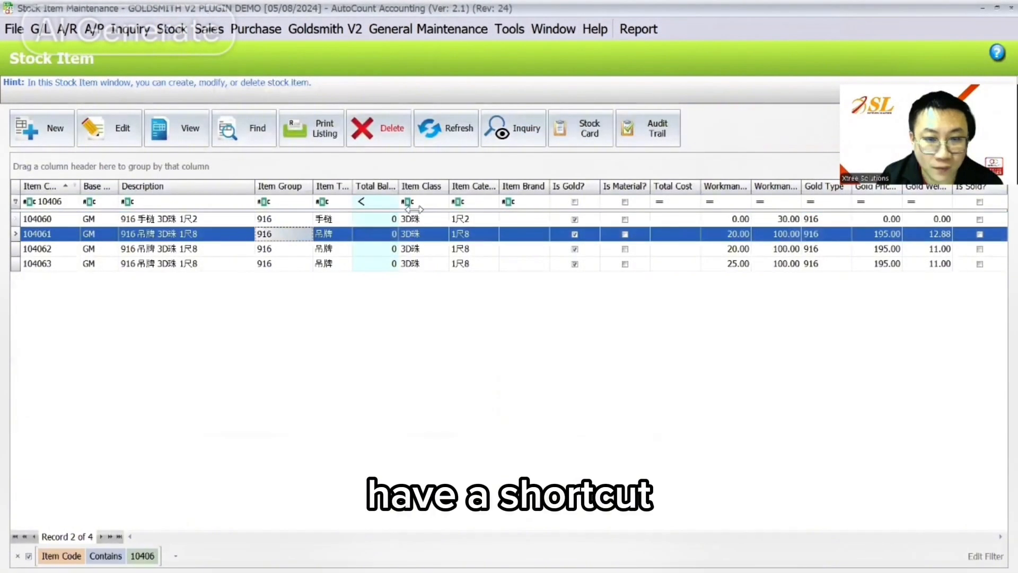
pyautogui.click(529, 136)
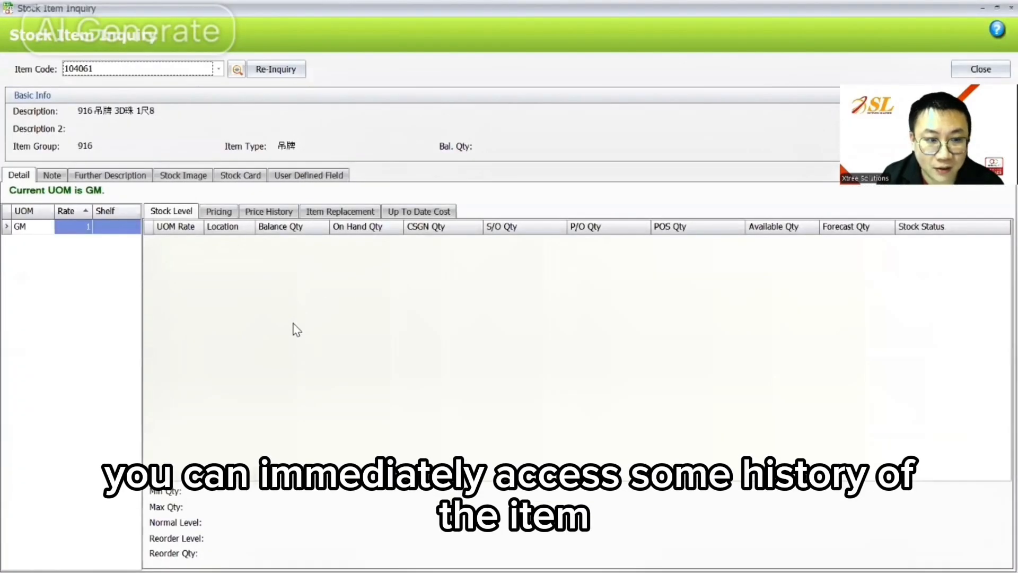
pyautogui.click(292, 177)
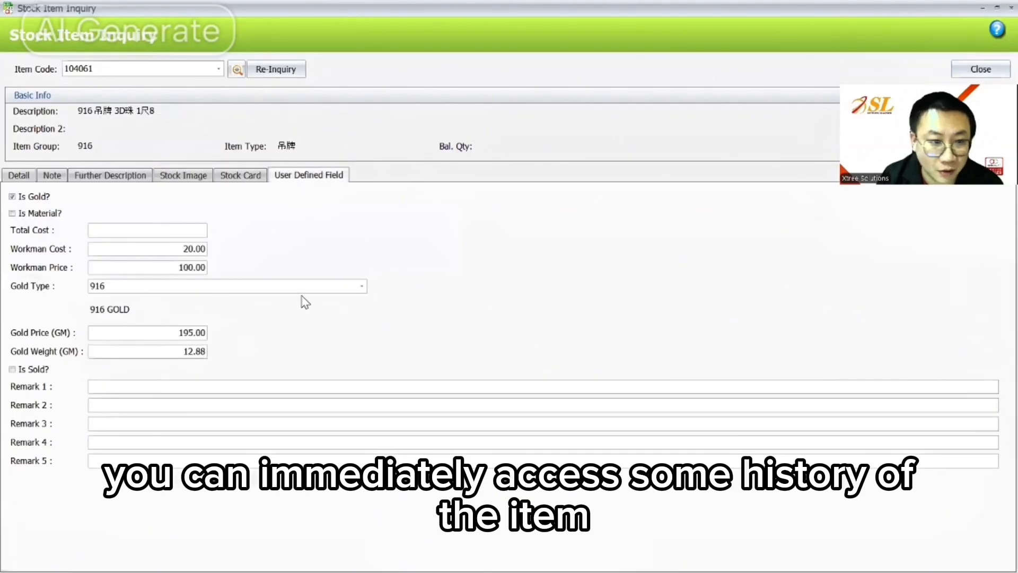
pyautogui.click(1012, 7)
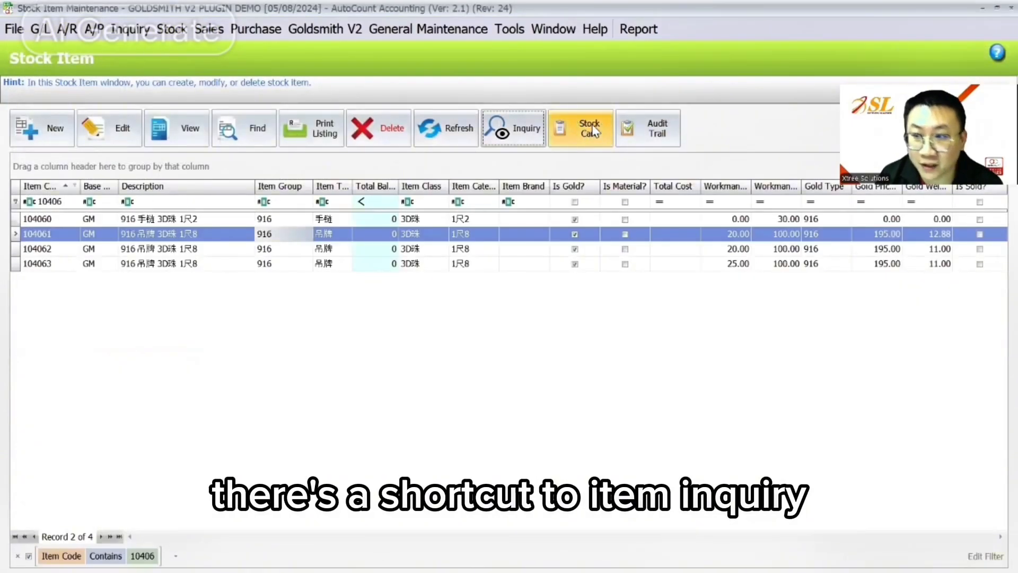
pyautogui.moveTo(65, 202); pyautogui.dragTo(5, 203)
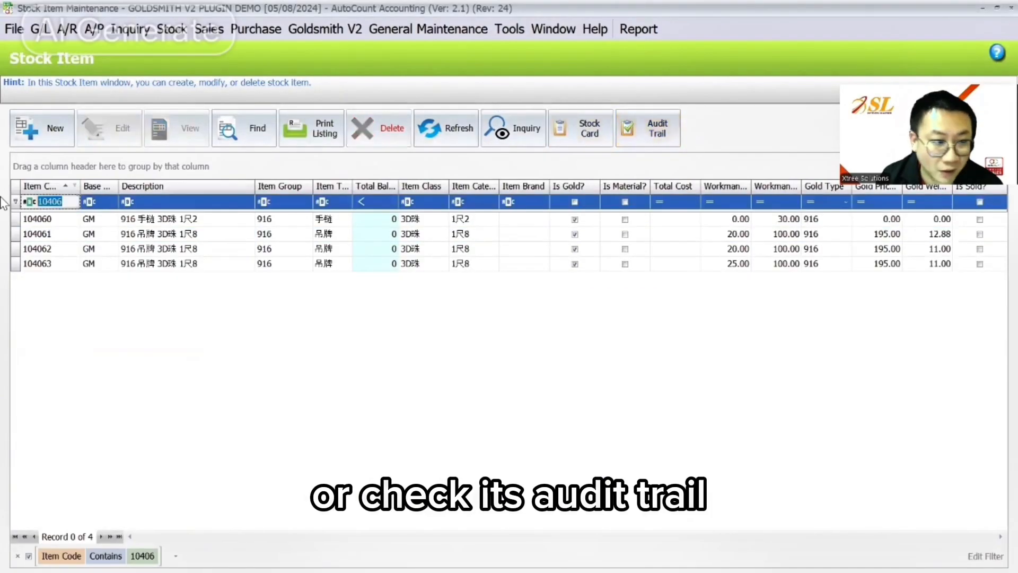
pyautogui.press('BackSpace')
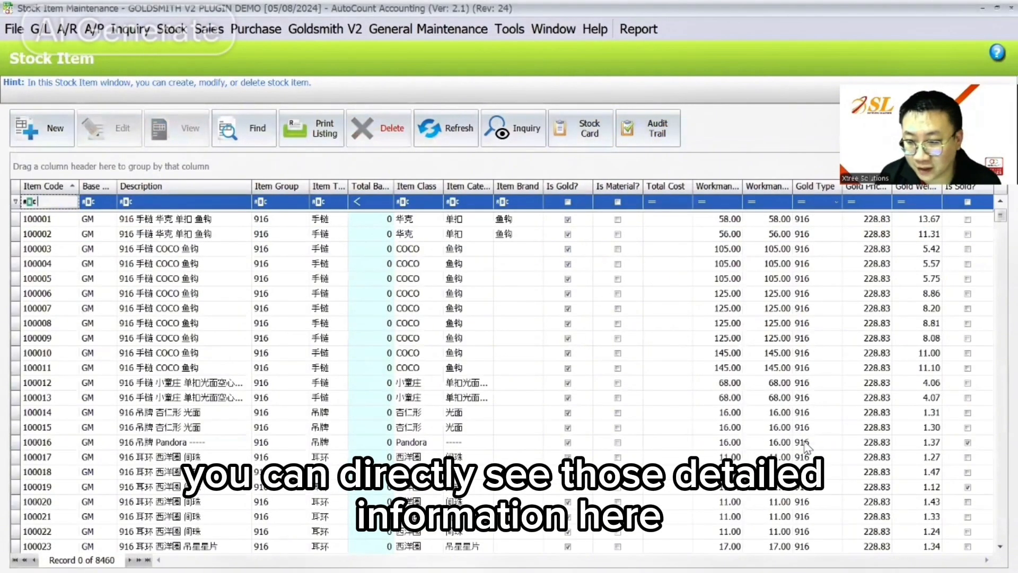
pyautogui.click(806, 447)
pyautogui.click(581, 128)
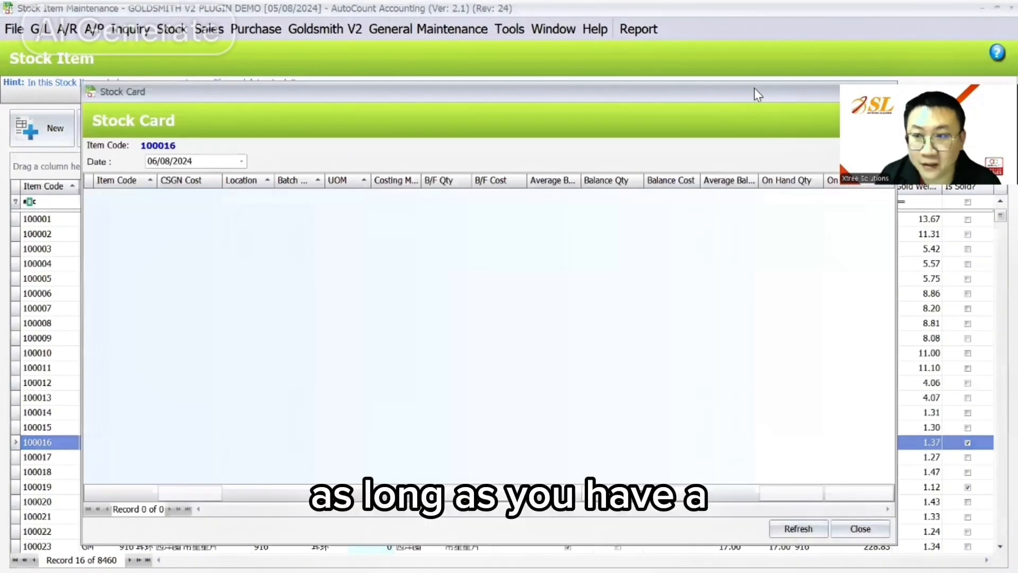
pyautogui.moveTo(757, 94); pyautogui.dragTo(648, 97)
pyautogui.click(778, 95)
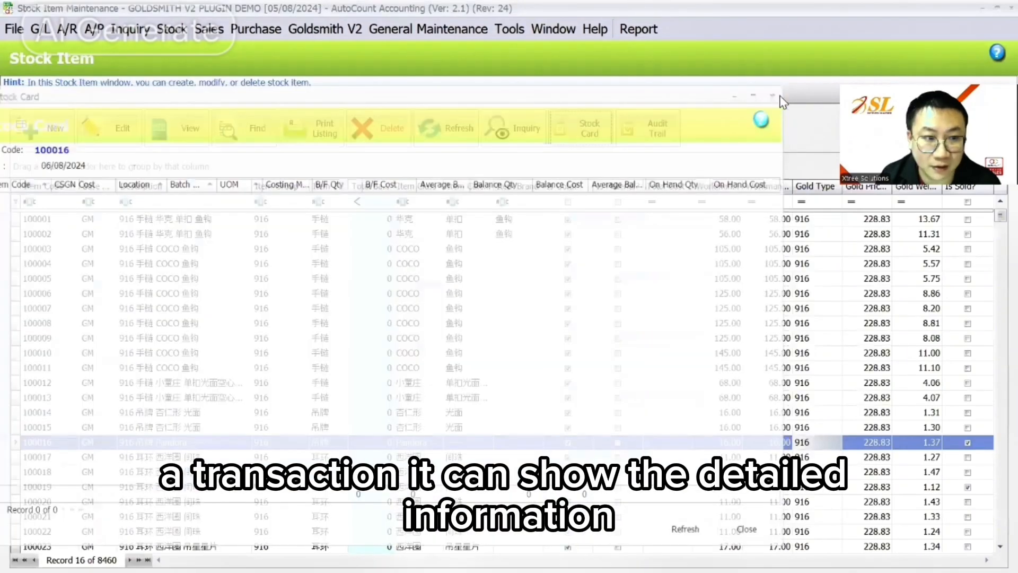
pyautogui.click(256, 30)
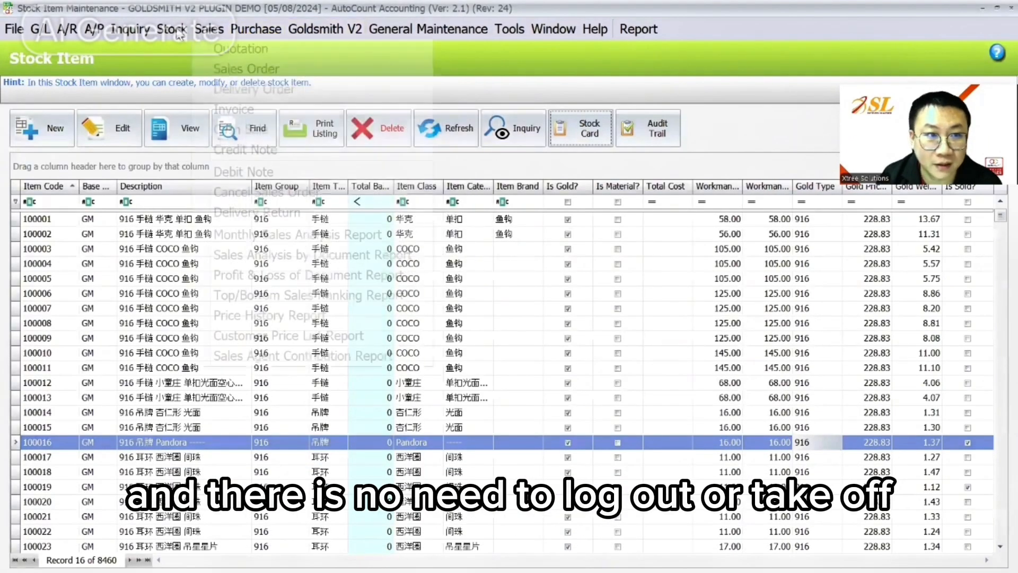
pyautogui.moveTo(179, 32)
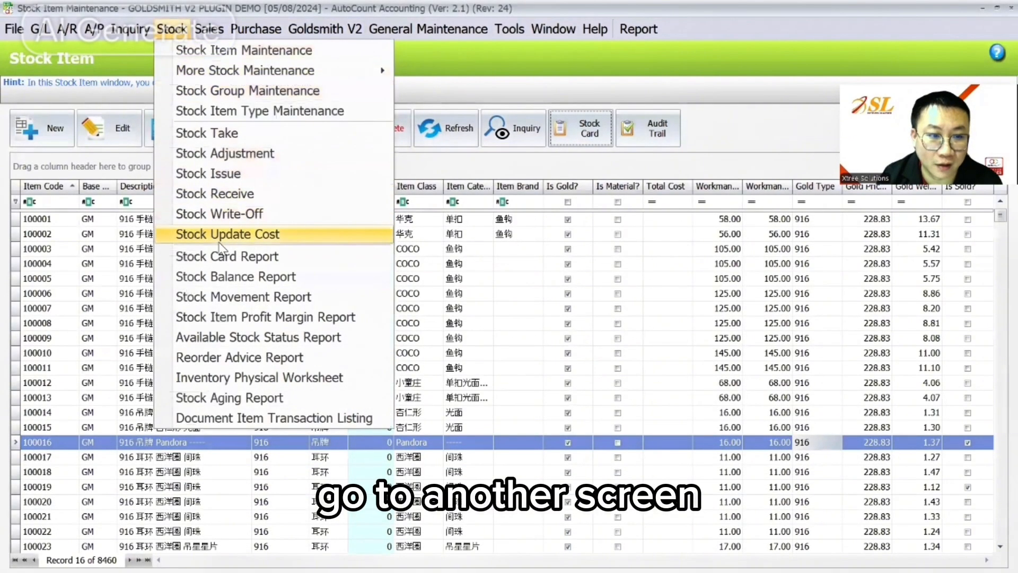
pyautogui.click(585, 108)
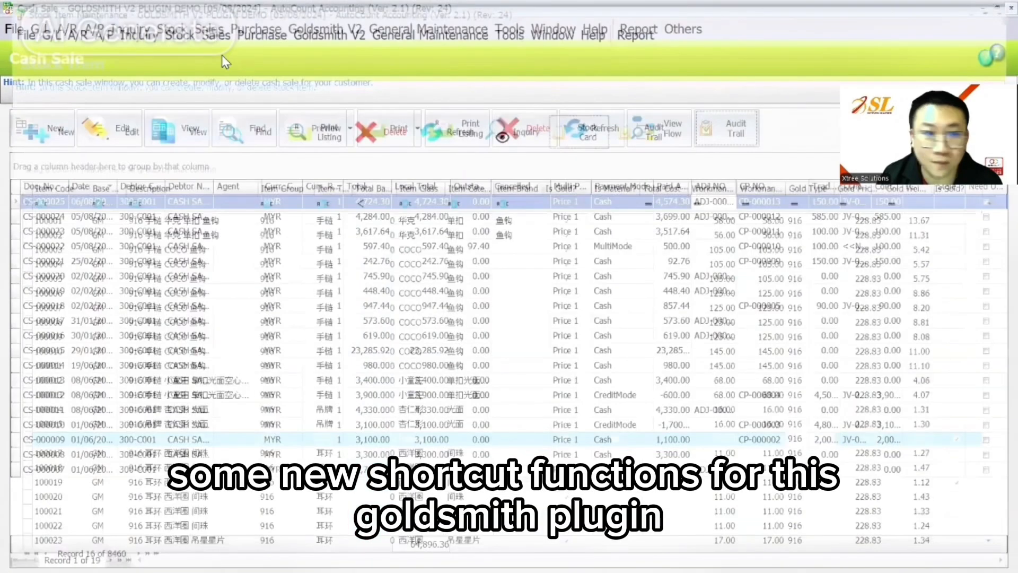
pyautogui.click(210, 30)
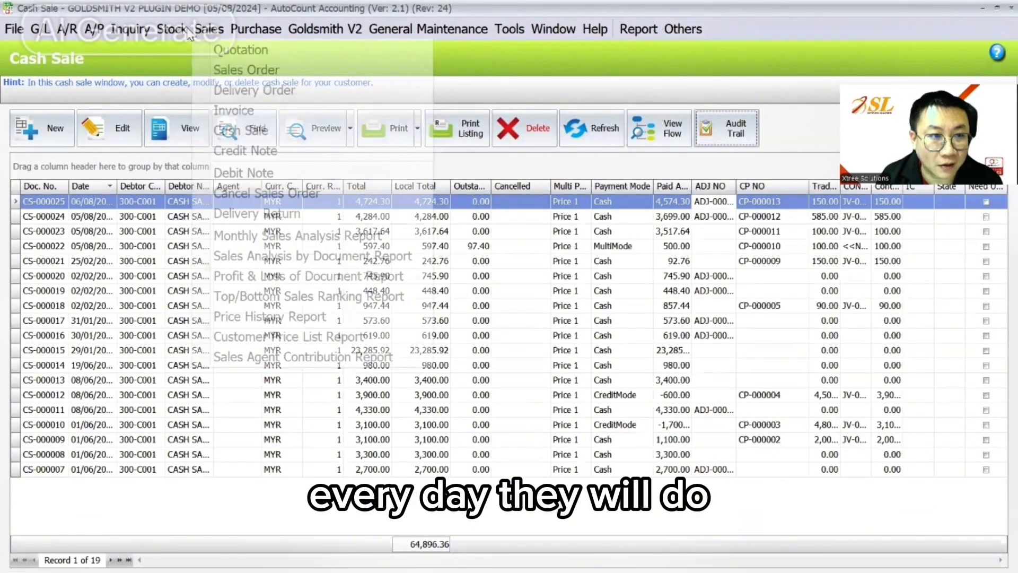
pyautogui.moveTo(159, 34)
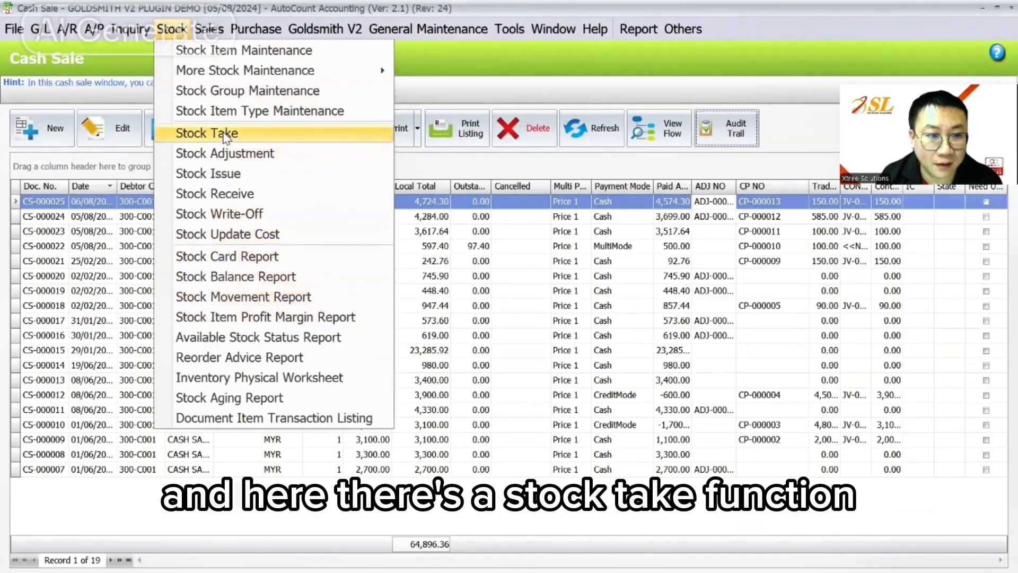
# - Start a new stock take and switch to the Load Screen layout for scanning
pyautogui.click(207, 133)
pyautogui.click(45, 127)
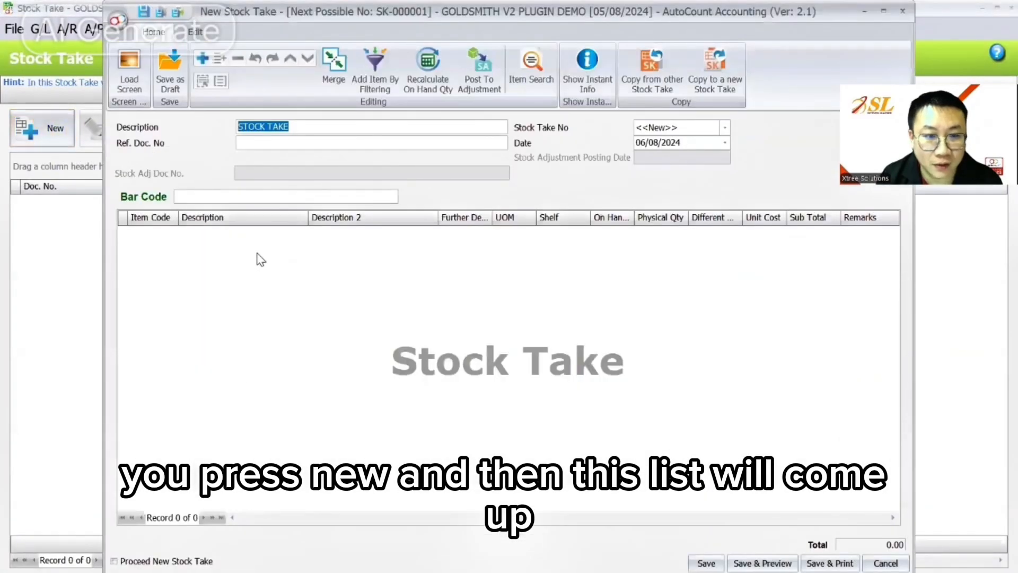
pyautogui.click(126, 74)
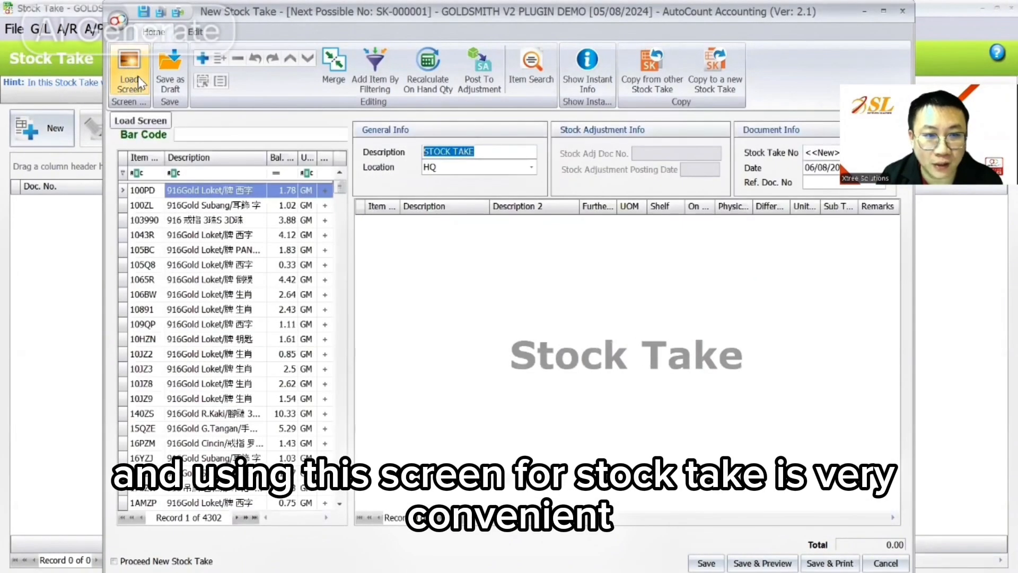
pyautogui.click(180, 133)
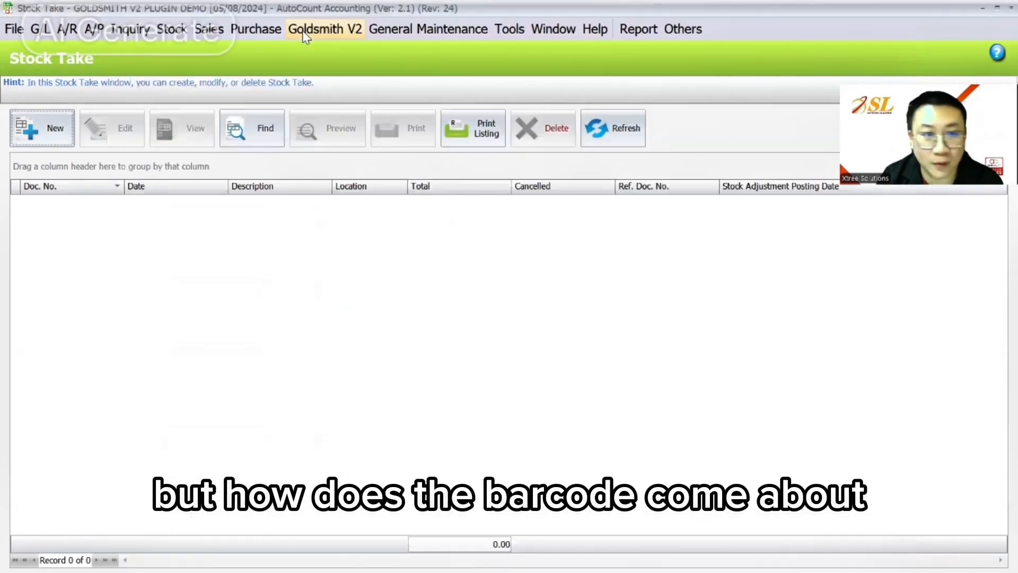
# - Preview a Goldsmith V2 EasyBarcode label for item 100003
pyautogui.click(325, 28)
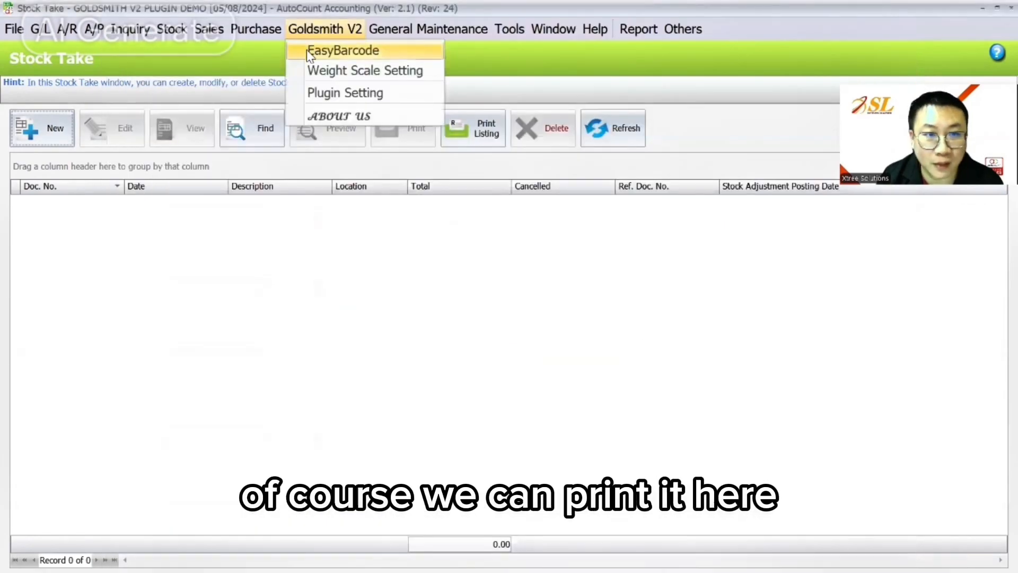
pyautogui.click(339, 50)
pyautogui.click(33, 101)
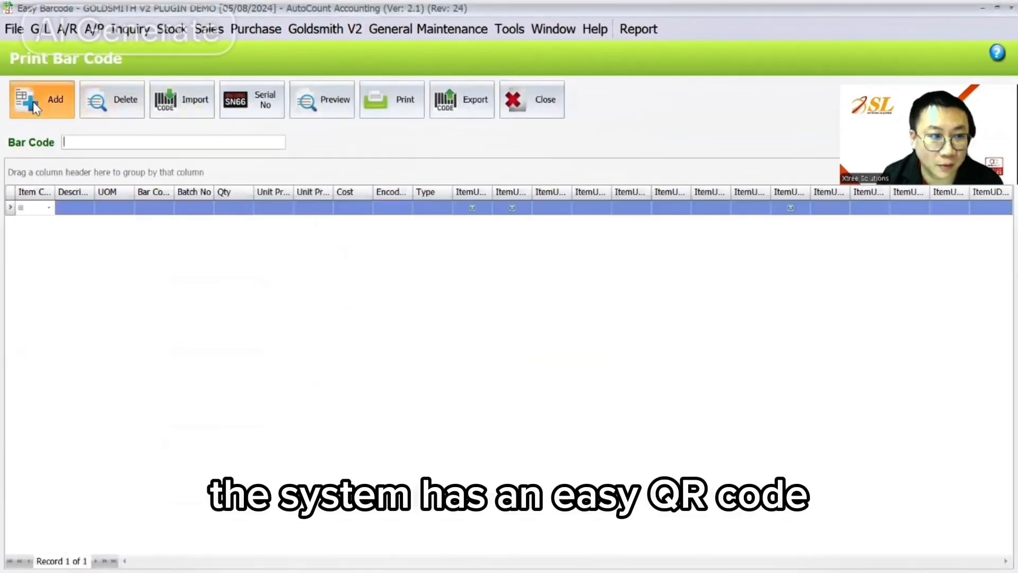
pyautogui.click(48, 207)
pyautogui.click(62, 298)
pyautogui.click(321, 101)
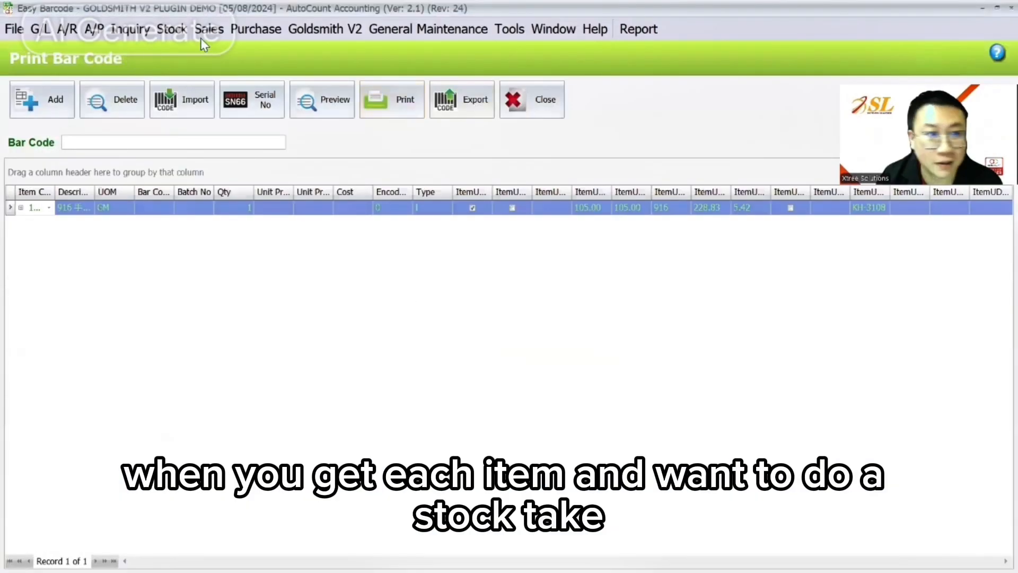
# - Add items 100ZL and 109QP to a new stock take, then discard it unsaved
pyautogui.click(171, 29)
pyautogui.click(207, 133)
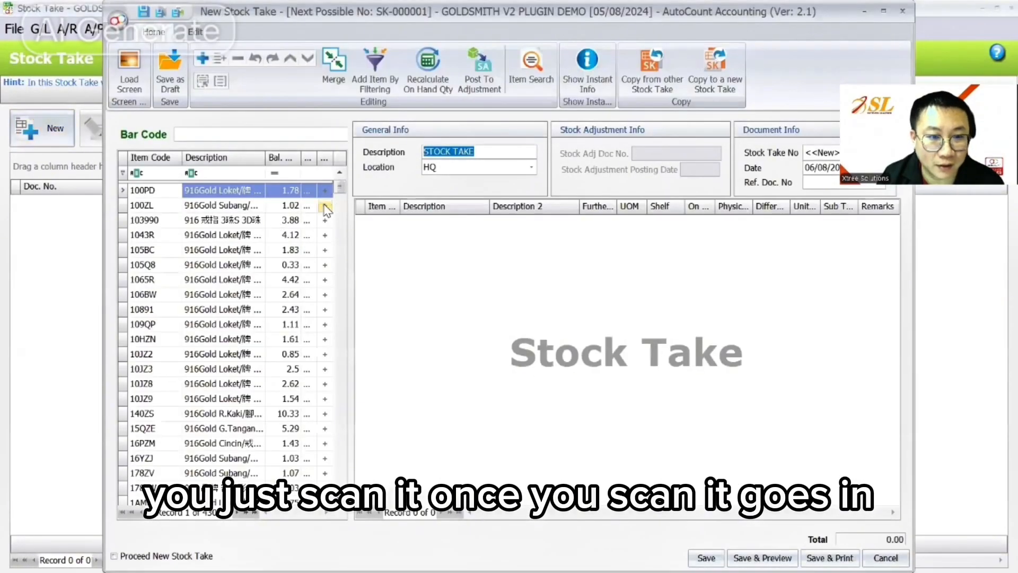
pyautogui.click(325, 207)
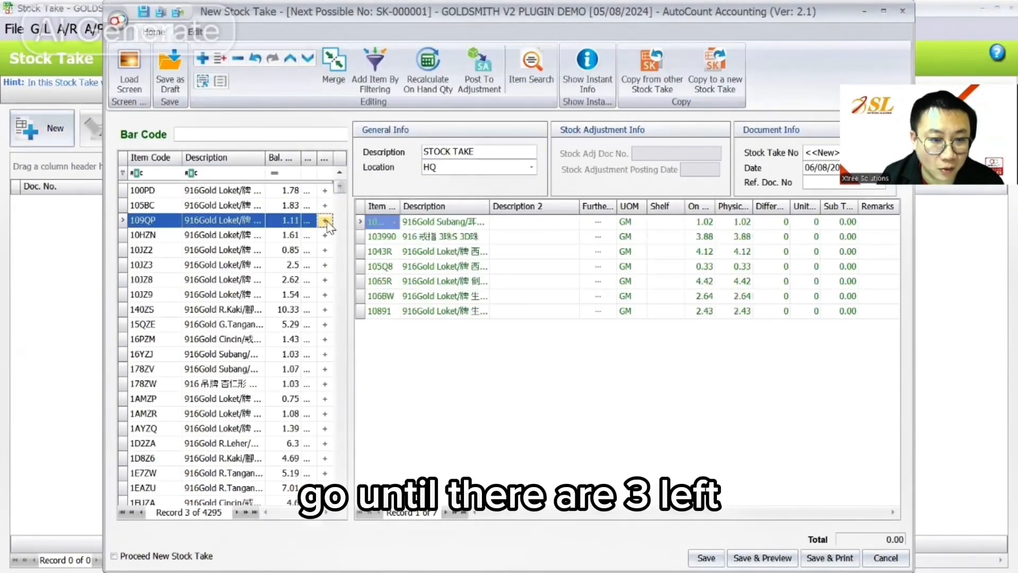
pyautogui.click(325, 220)
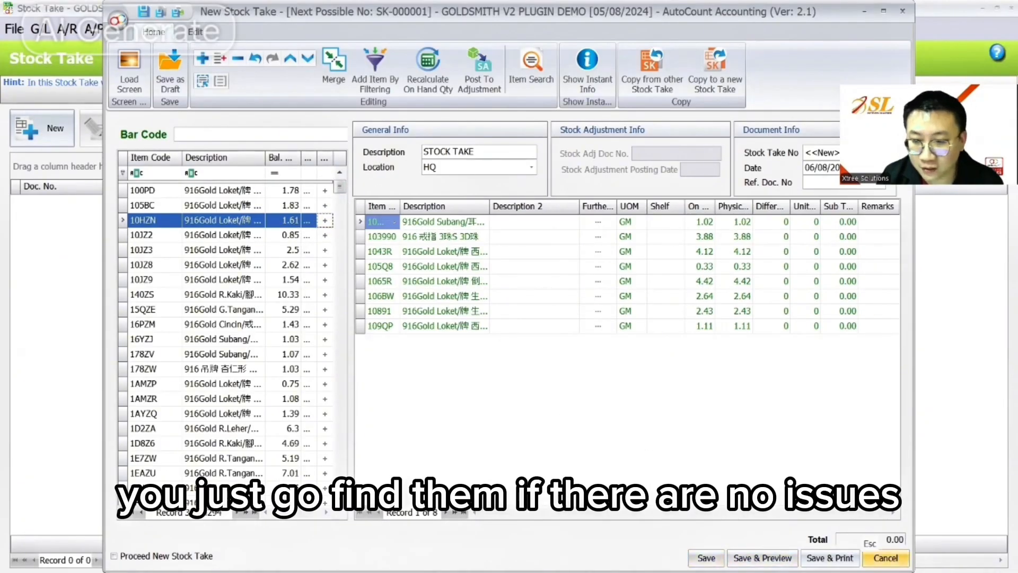
pyautogui.click(886, 558)
pyautogui.click(513, 313)
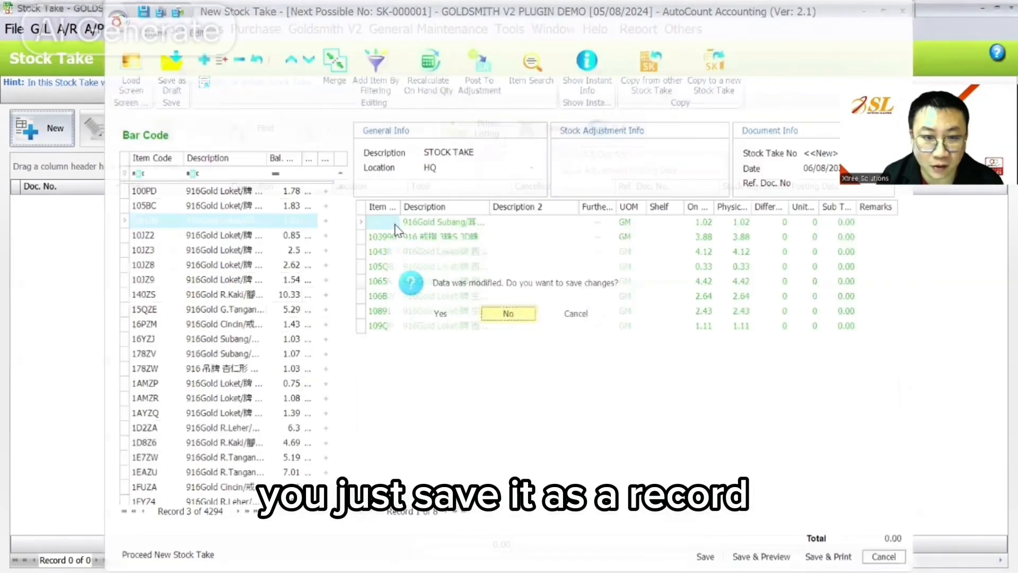
pyautogui.click(183, 31)
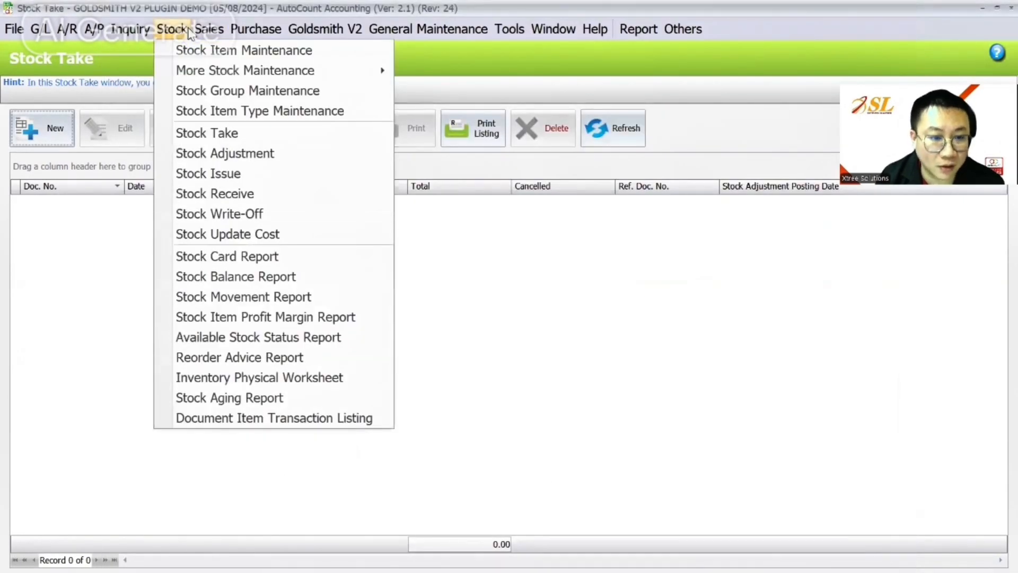
# - Start a new sales order and choose its customer
pyautogui.moveTo(232, 31)
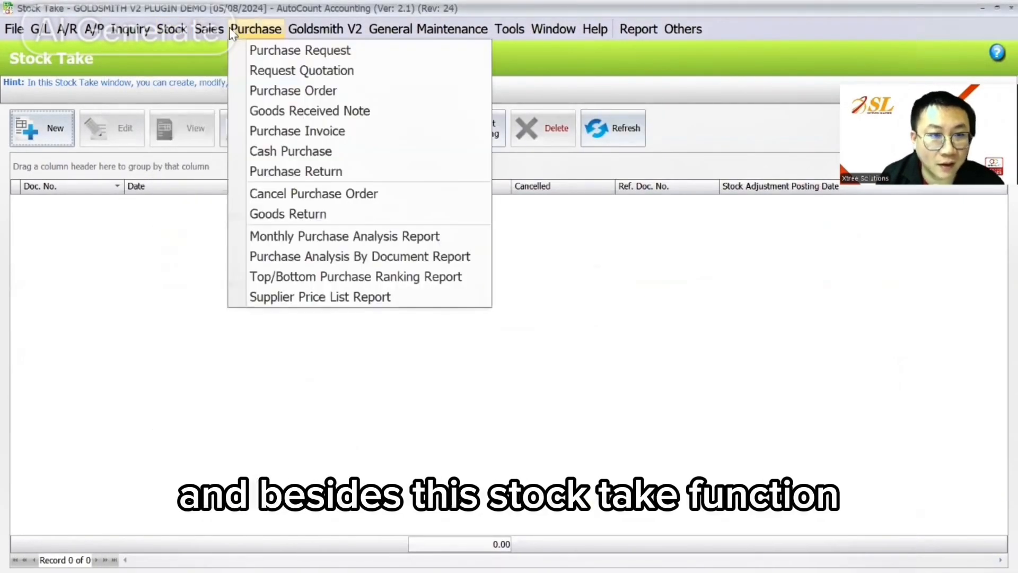
pyautogui.click(241, 70)
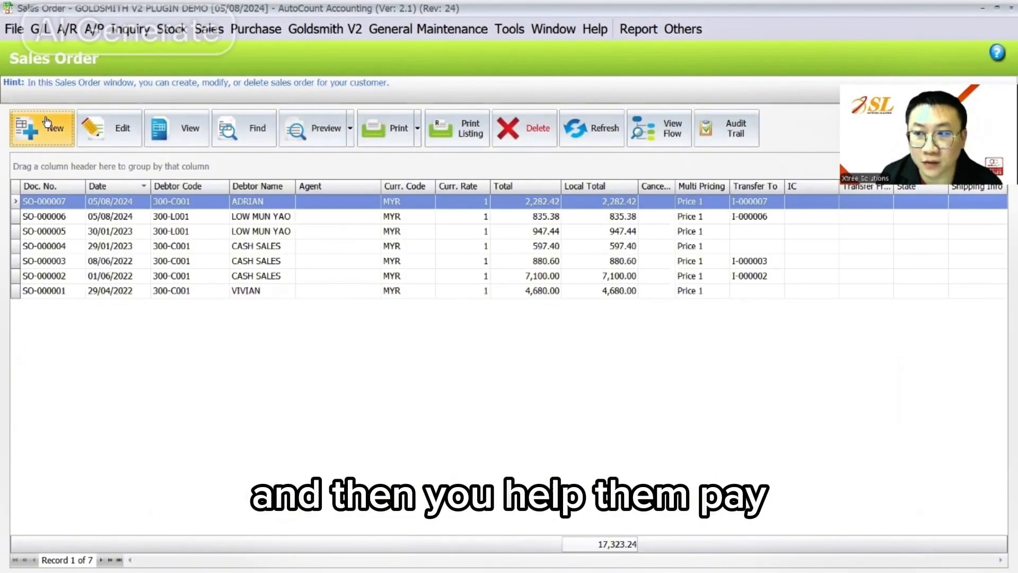
pyautogui.click(46, 123)
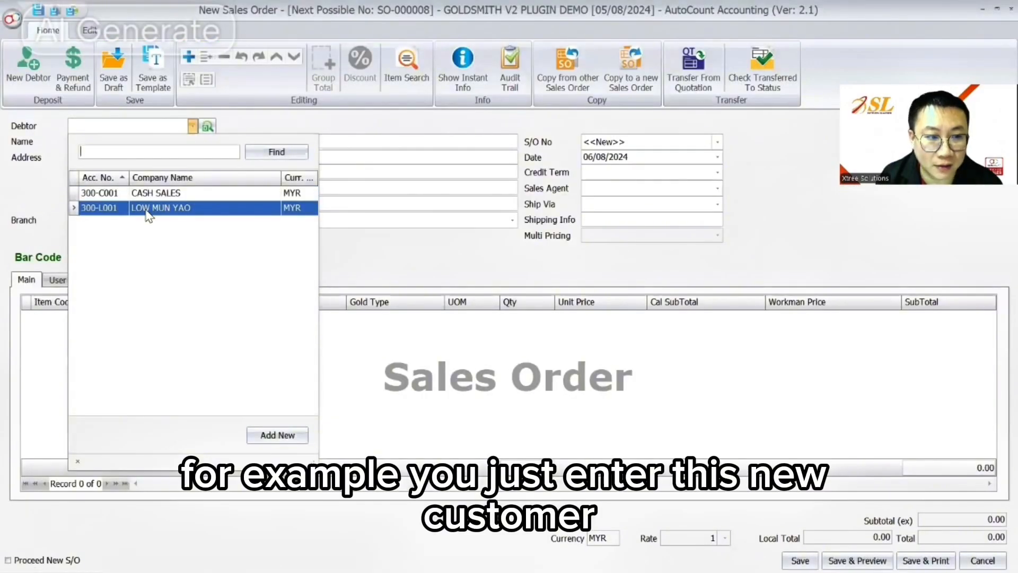
pyautogui.click(145, 208)
pyautogui.click(112, 281)
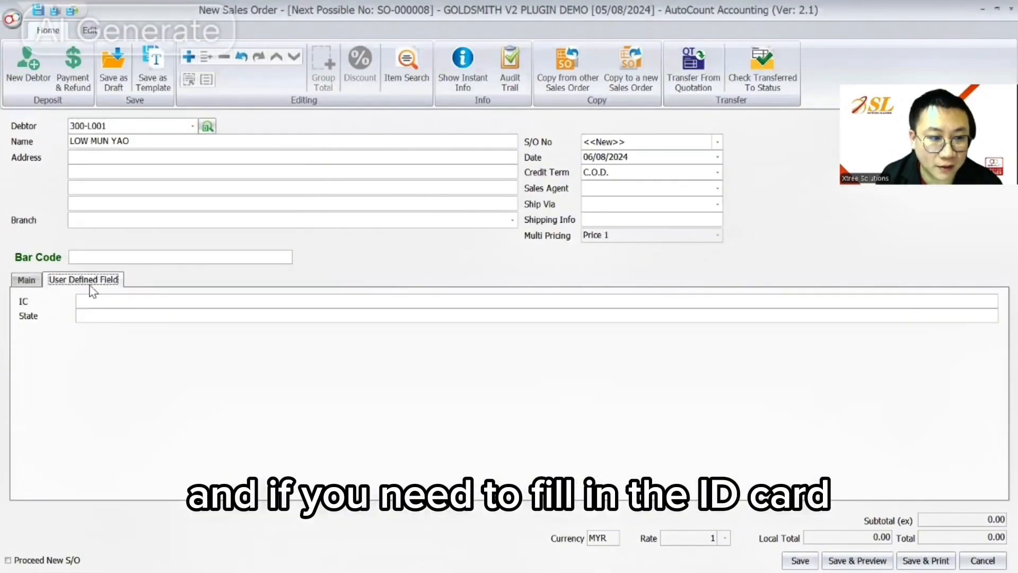
pyautogui.click(27, 279)
# - Add an order line for item 16YZJ (1.03 GM, 245.14) and open Payment & Refund
pyautogui.rightClick(72, 326)
pyautogui.click(121, 69)
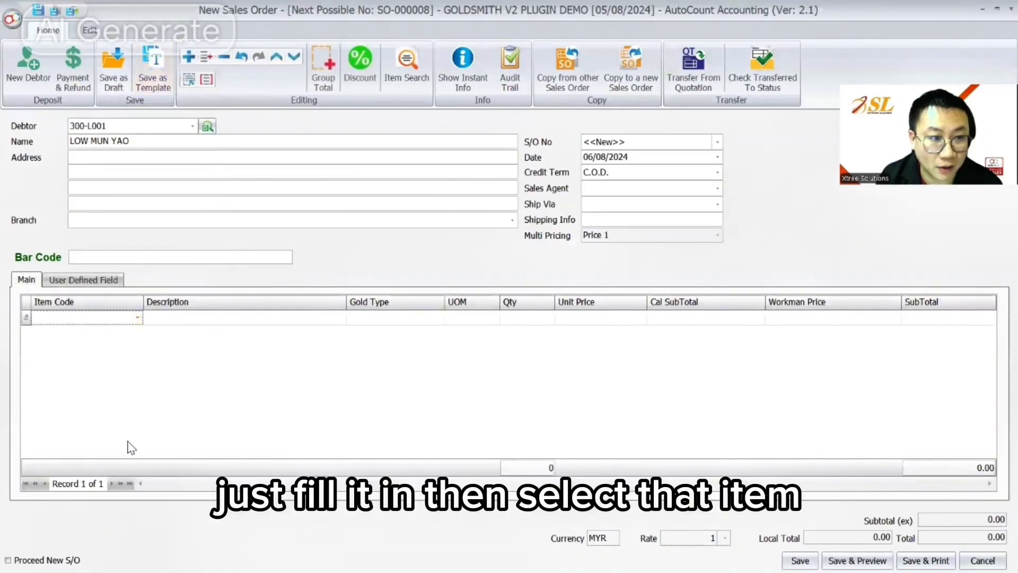
pyautogui.click(137, 318)
pyautogui.click(147, 151)
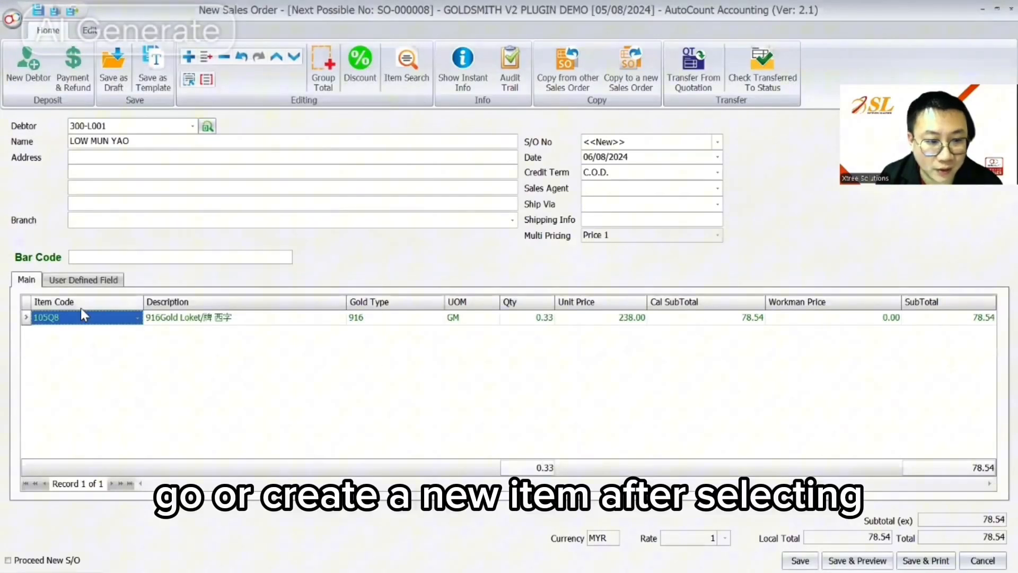
pyautogui.click(110, 321)
pyautogui.scroll(-6, 238, 218)
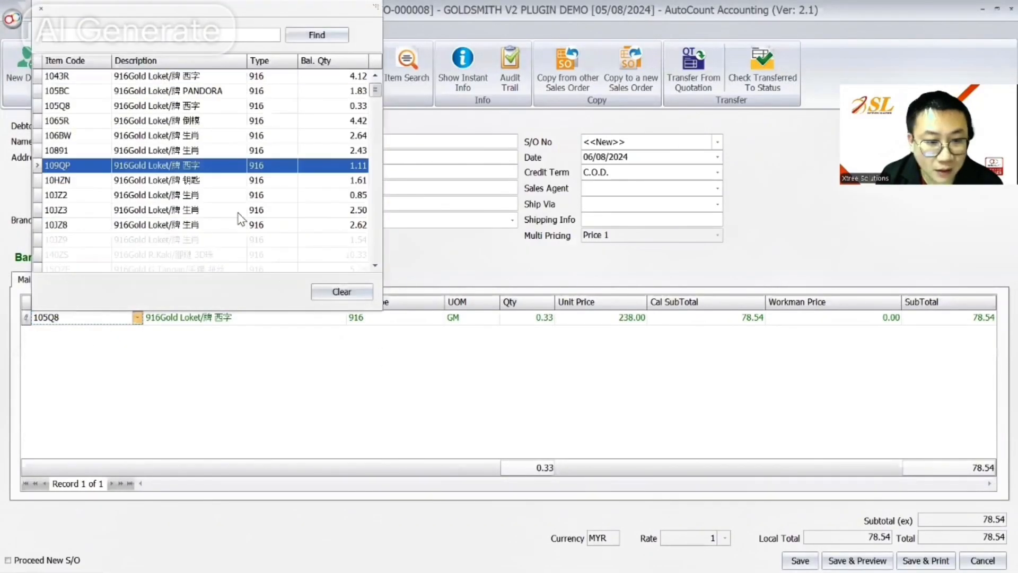
pyautogui.click(244, 139)
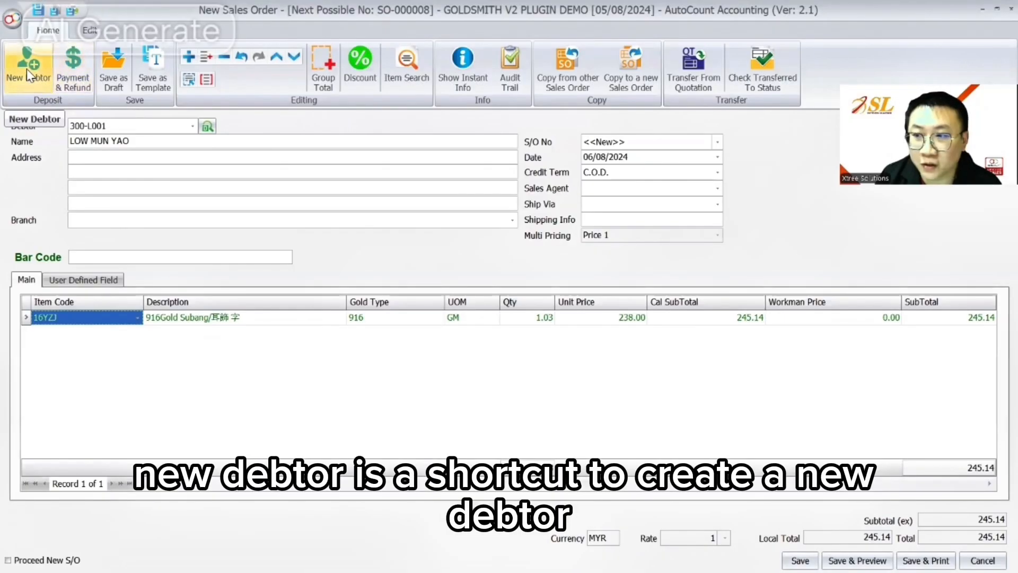
pyautogui.click(73, 66)
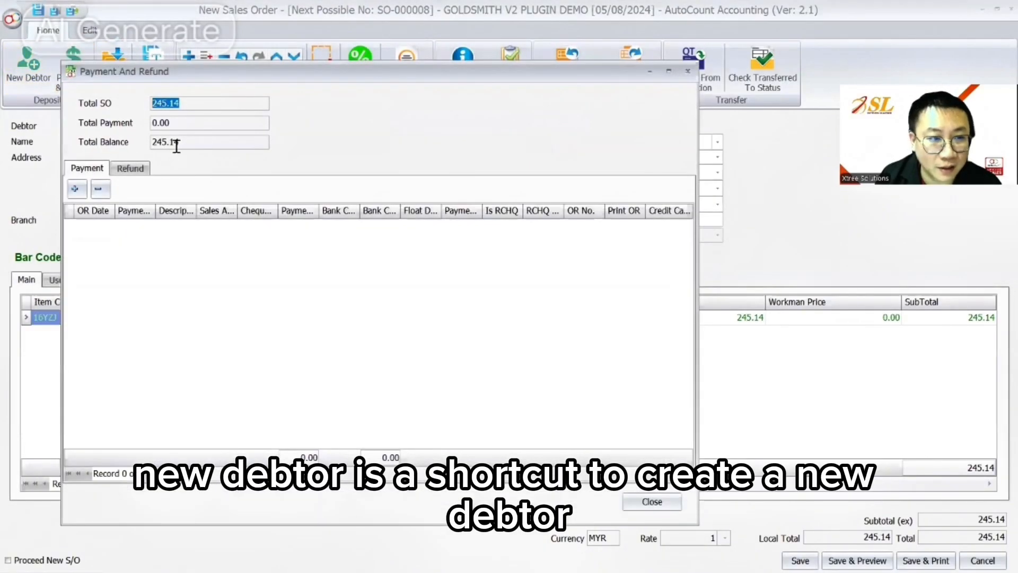
# - Add a CASH payment line of 150.00 as the sales order deposit
pyautogui.click(75, 189)
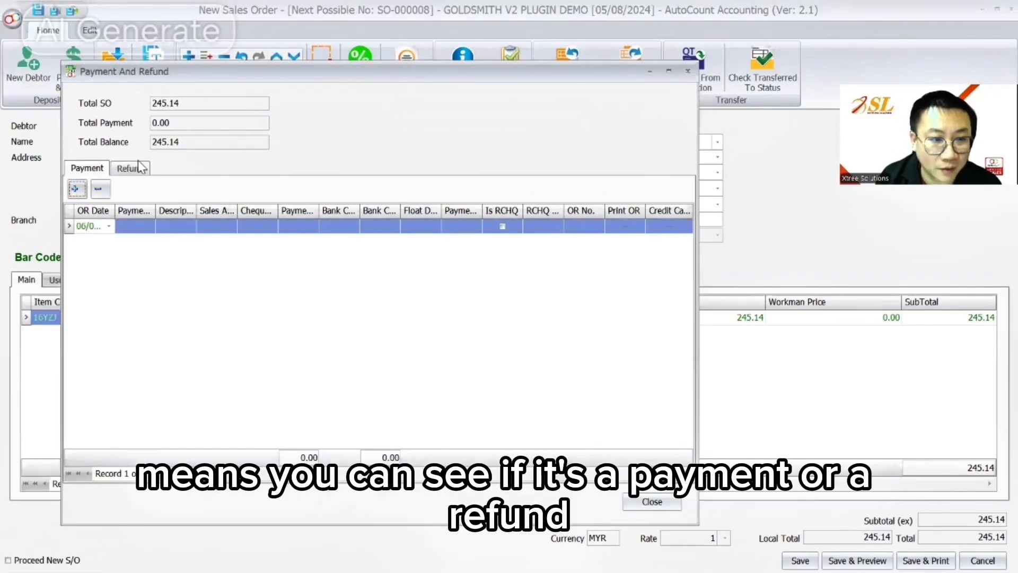
pyautogui.click(148, 227)
pyautogui.click(149, 229)
pyautogui.click(151, 254)
pyautogui.click(300, 227)
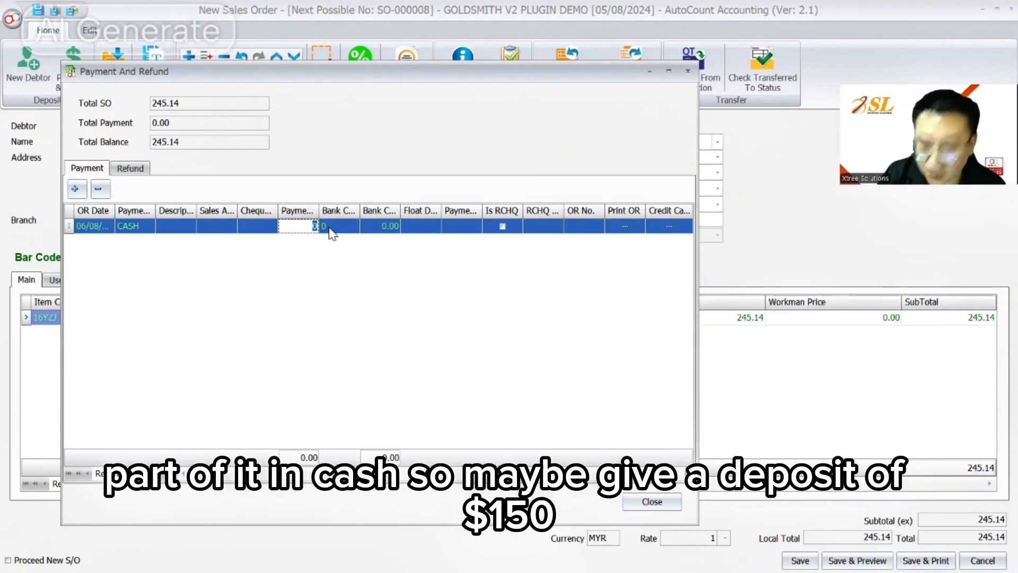
pyautogui.write('150')
pyautogui.click(153, 142)
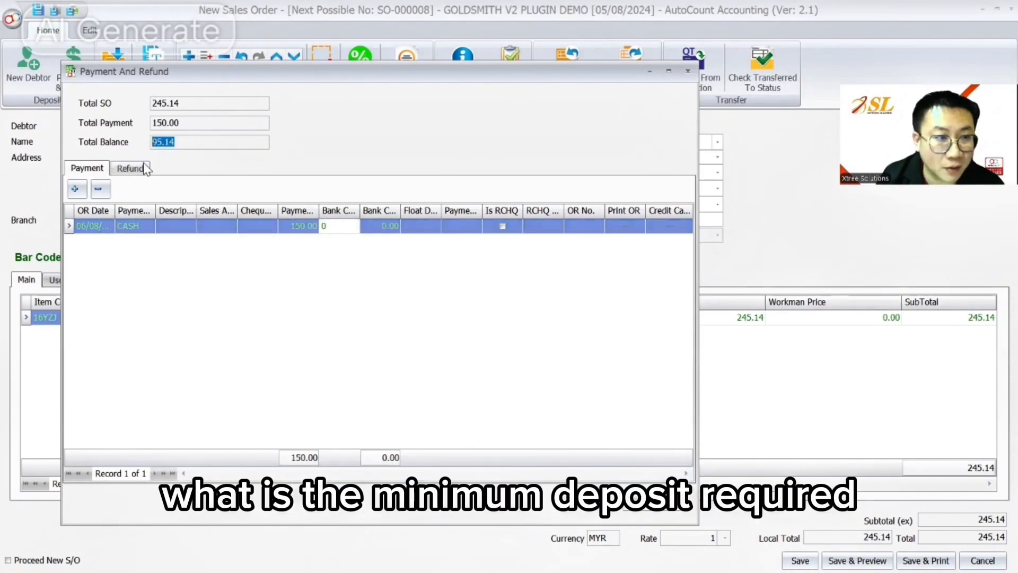
pyautogui.click(165, 123)
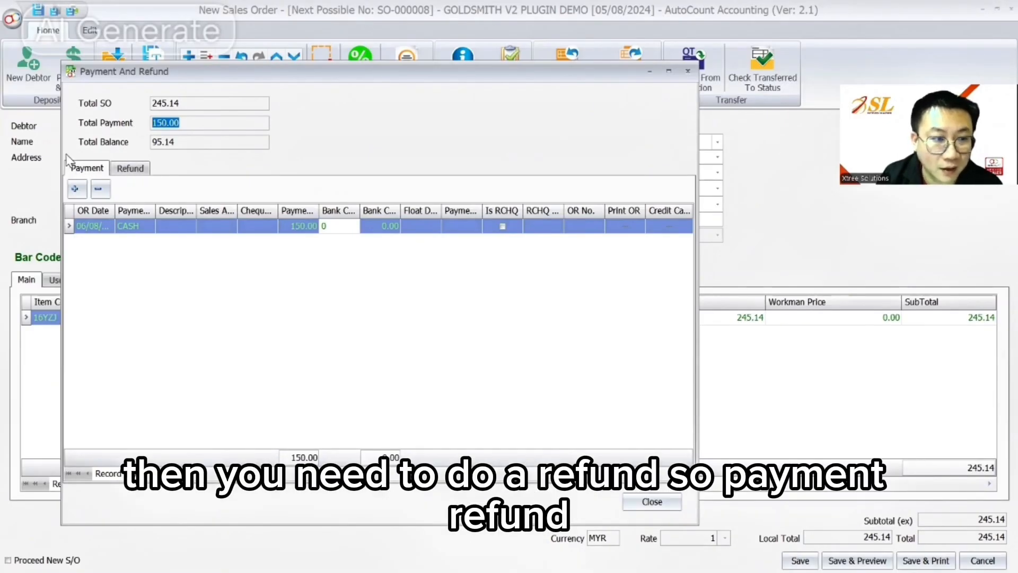
# - Save sales order SO-000008, acknowledging receipt OR-000013, without printing the SO or OR
pyautogui.click(652, 502)
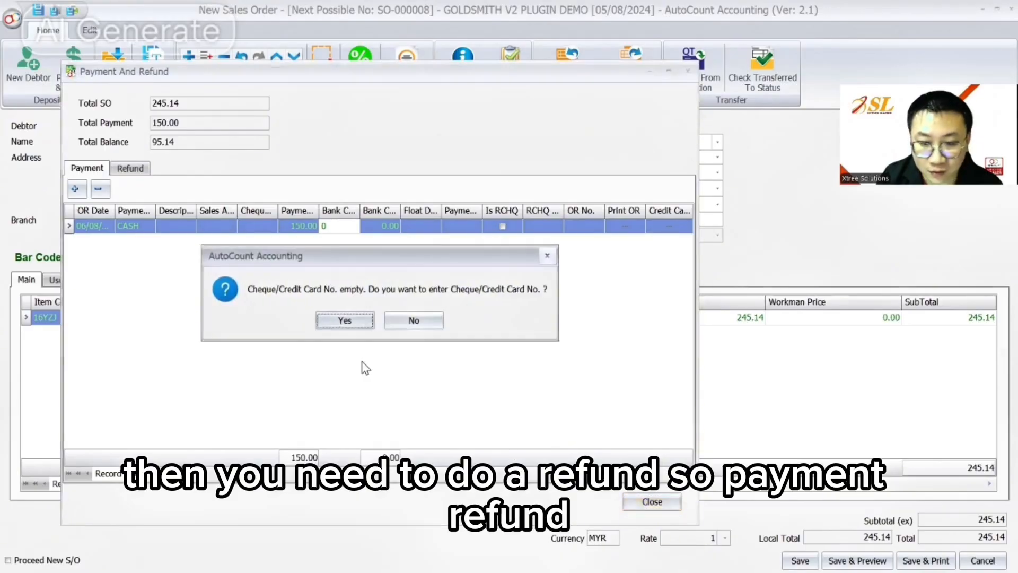
pyautogui.click(414, 321)
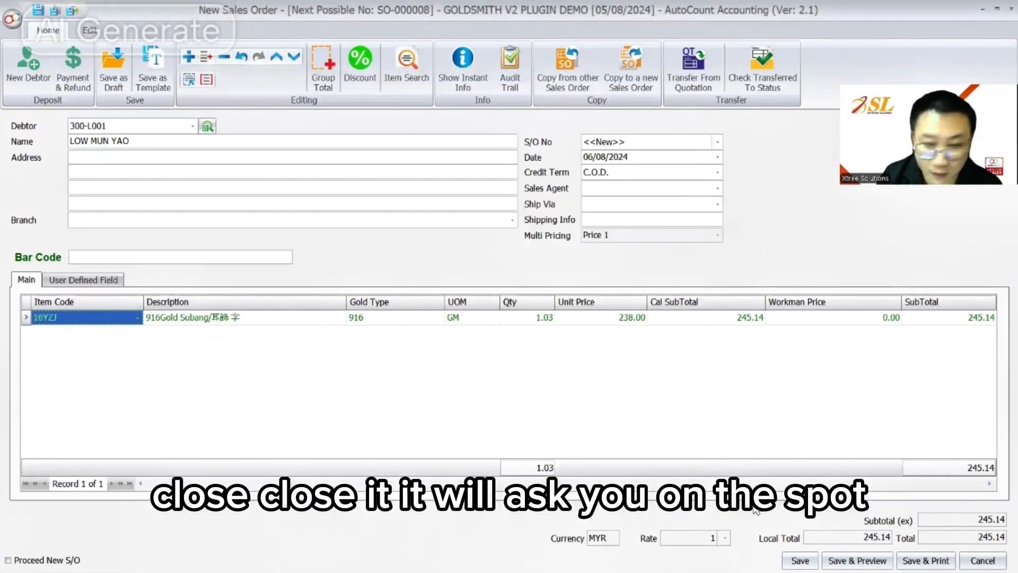
pyautogui.click(800, 560)
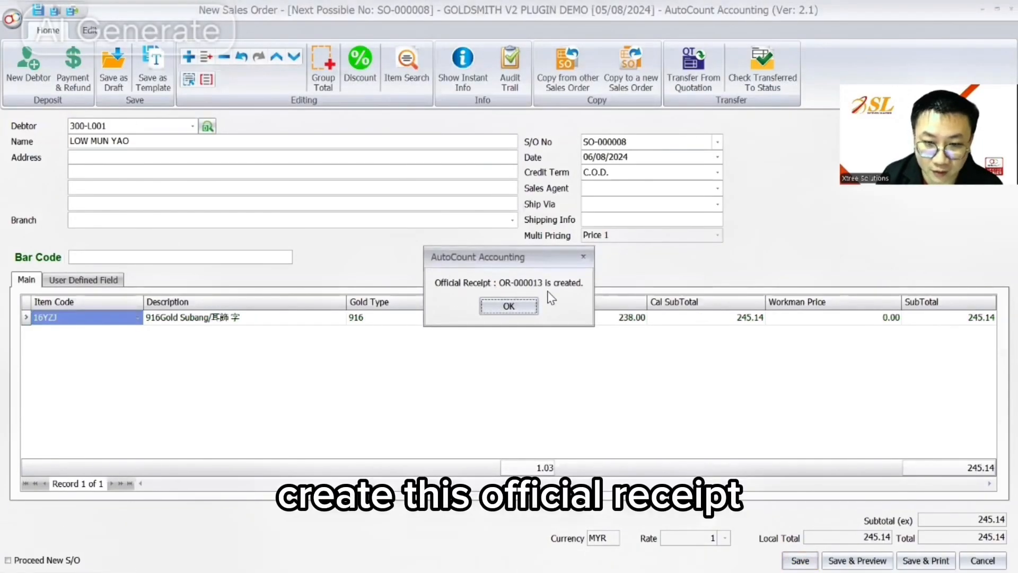
pyautogui.click(512, 306)
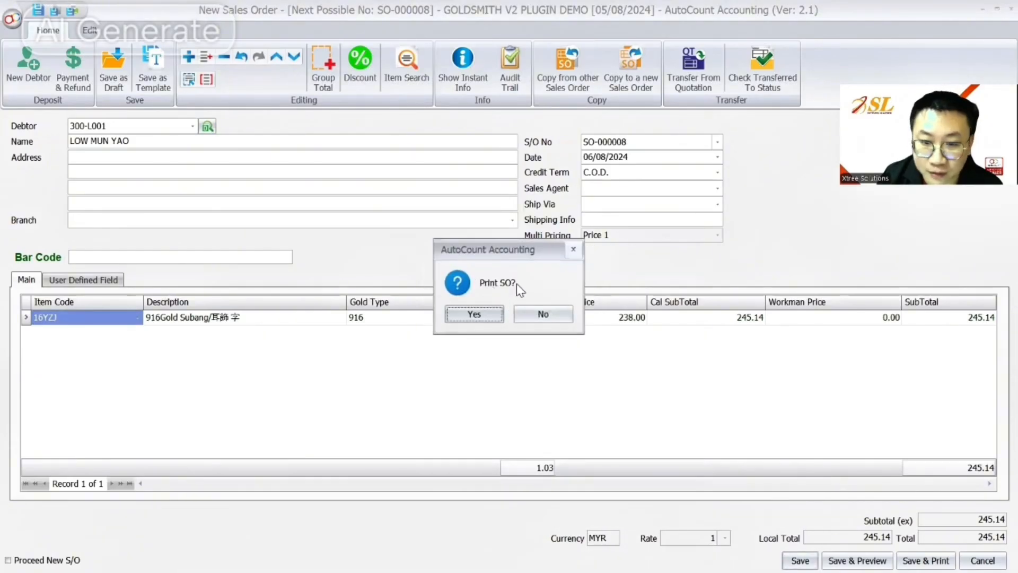
pyautogui.click(535, 314)
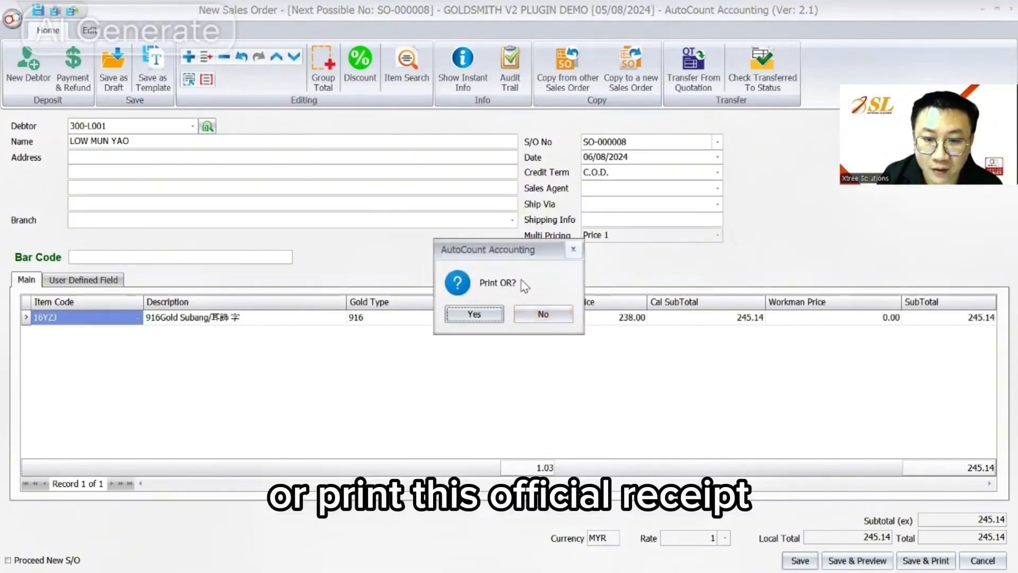
pyautogui.click(534, 315)
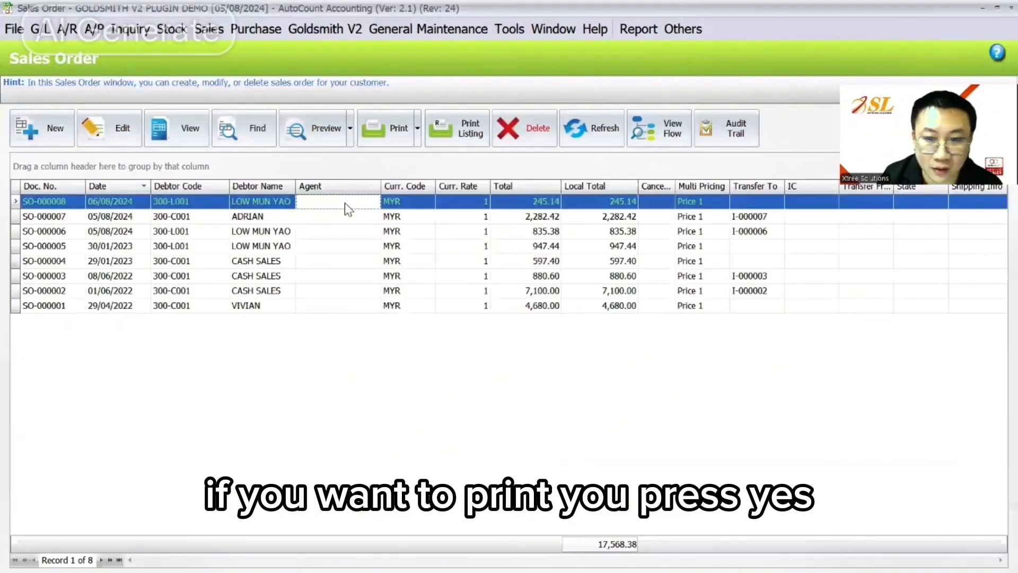
# - Preview SO-000008, showing 245.14 less the 150.00 deposit, leaving 95.14
pyautogui.click(607, 139)
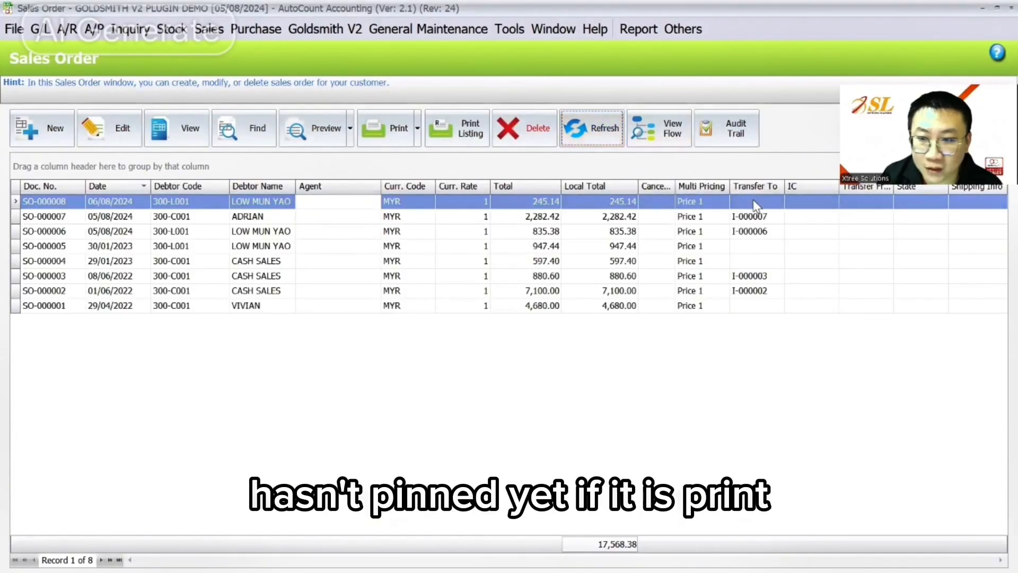
pyautogui.click(338, 201)
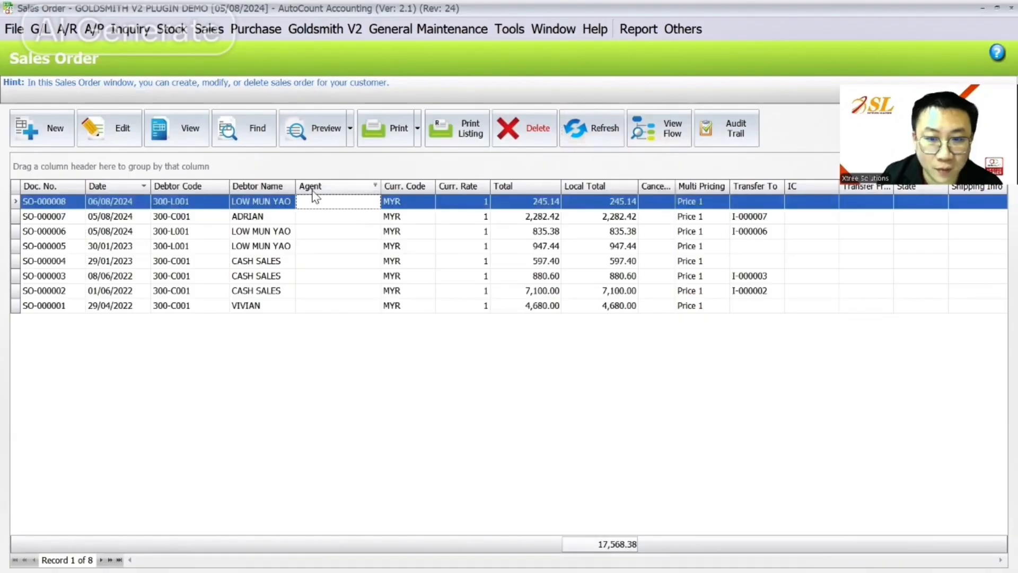
pyautogui.click(313, 132)
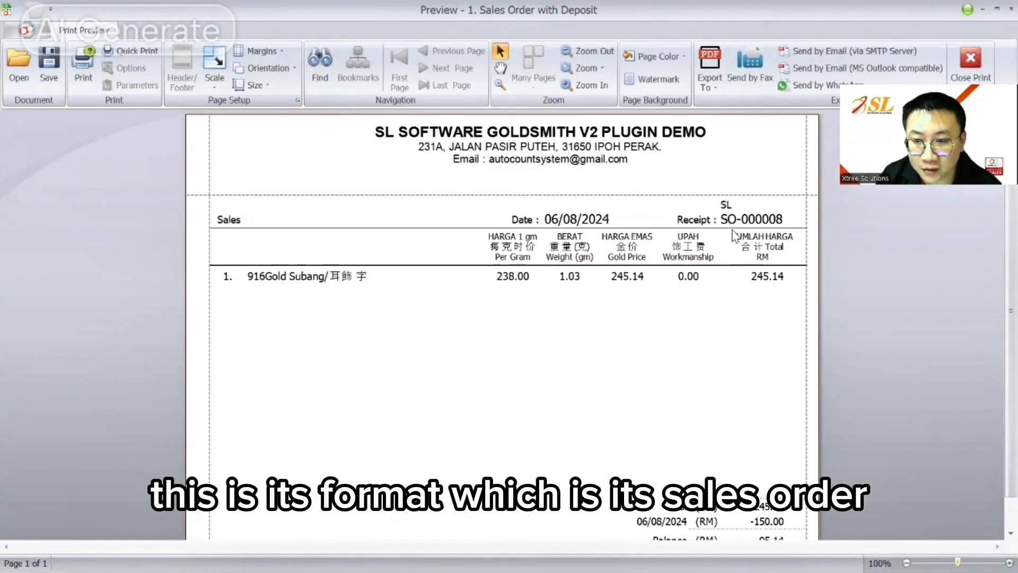
# - Transfer SO-000008 to new invoice I-000008, checking original SO and payment info, and knock off the 150.00 deposit
pyautogui.scroll(-1, 747, 440)
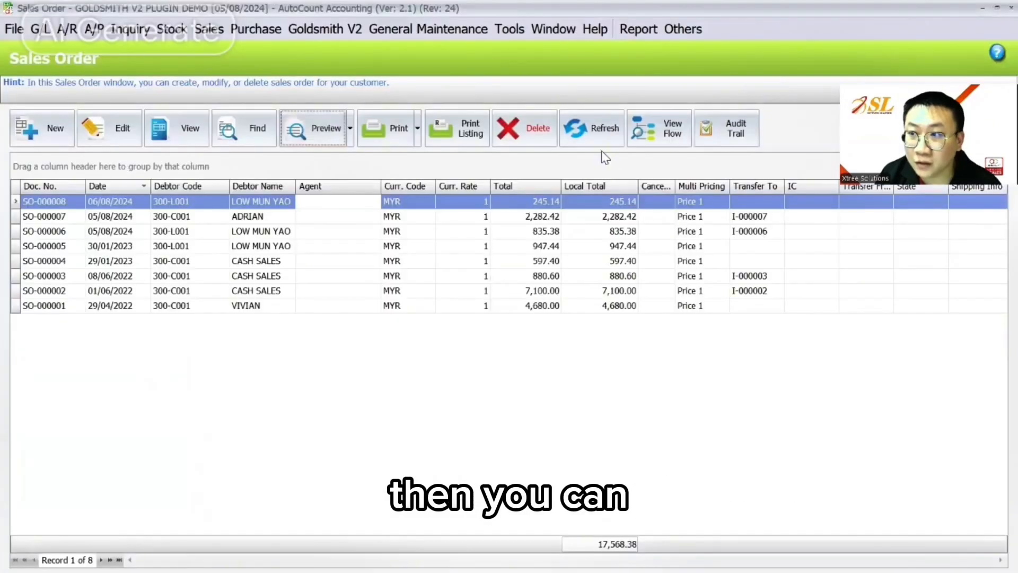
pyautogui.rightClick(519, 202)
pyautogui.click(656, 446)
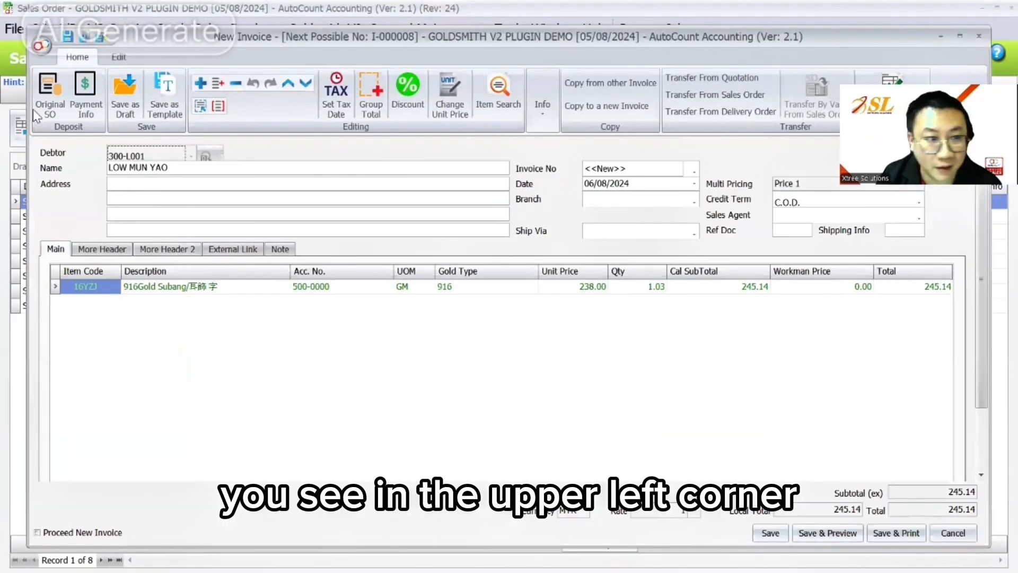
pyautogui.click(46, 101)
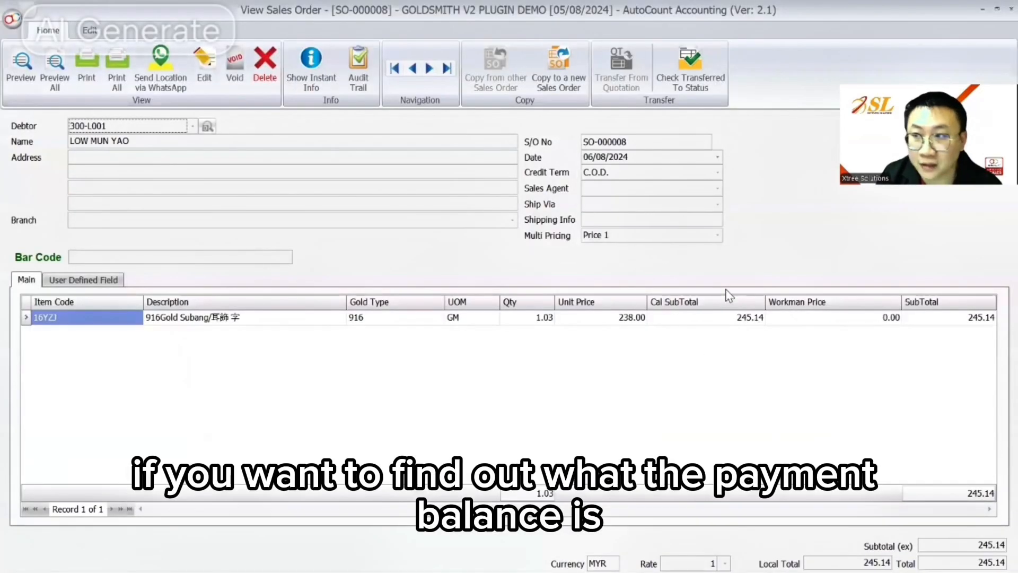
pyautogui.press('Escape')
pyautogui.click(81, 99)
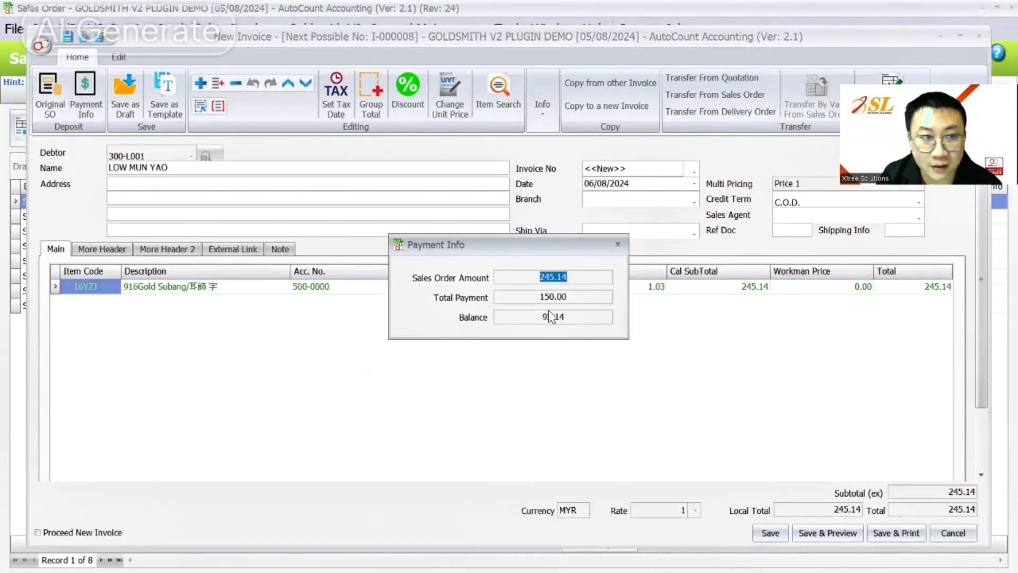
pyautogui.click(618, 246)
pyautogui.click(771, 533)
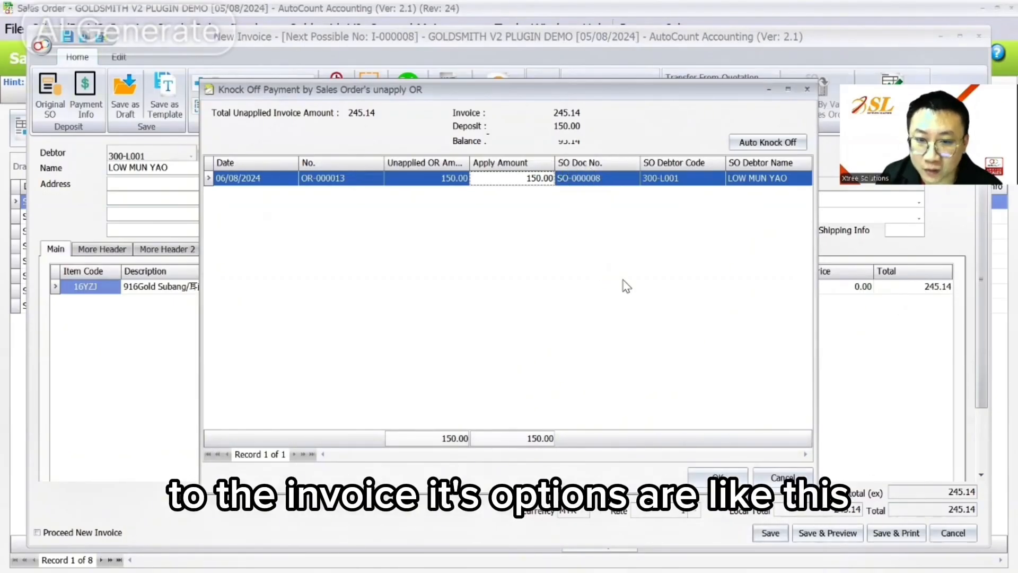
pyautogui.click(725, 474)
pyautogui.click(511, 314)
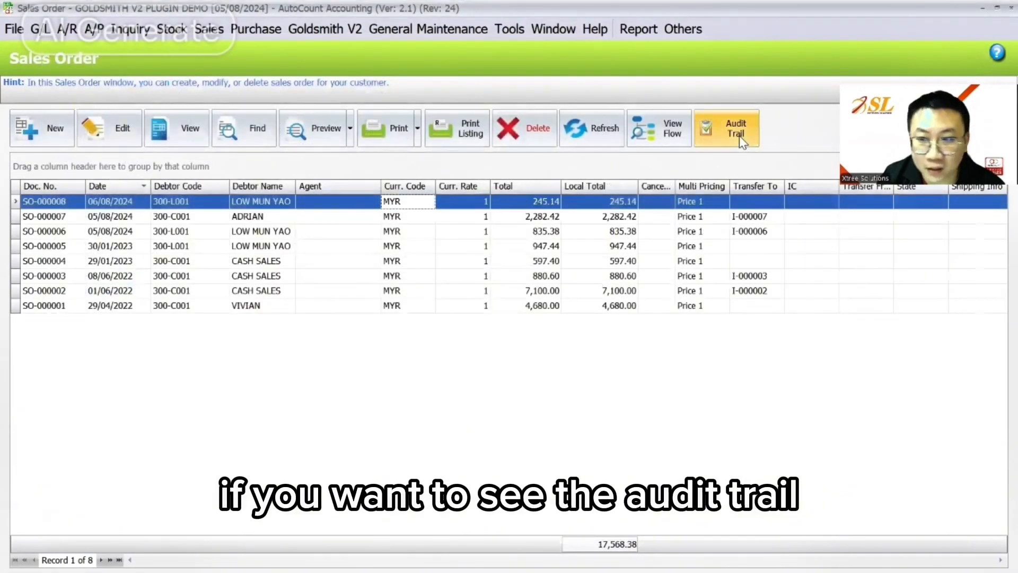
# - Review the audit trail and document flow for SO-000008
pyautogui.click(737, 132)
pyautogui.click(996, 8)
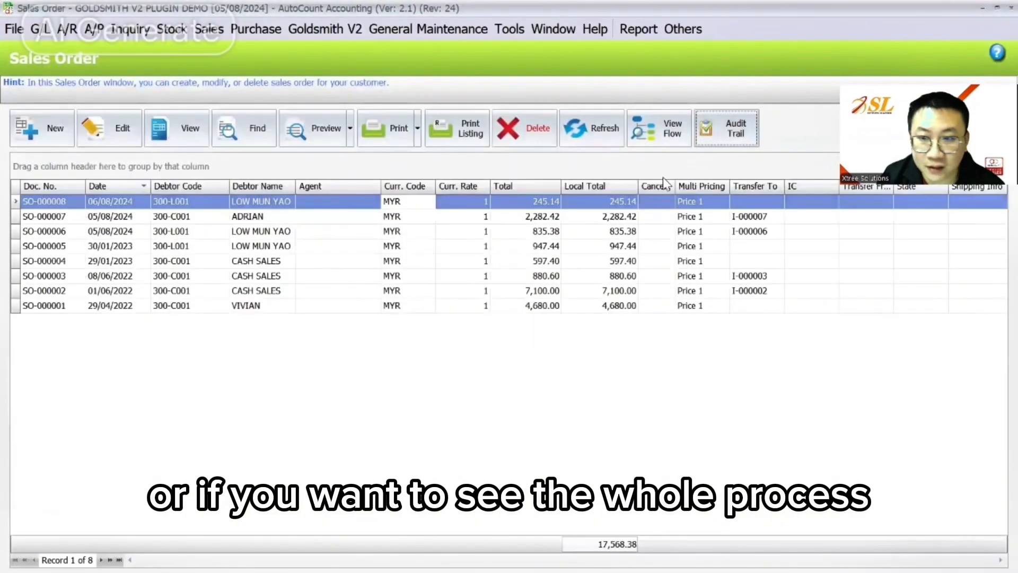
pyautogui.click(664, 128)
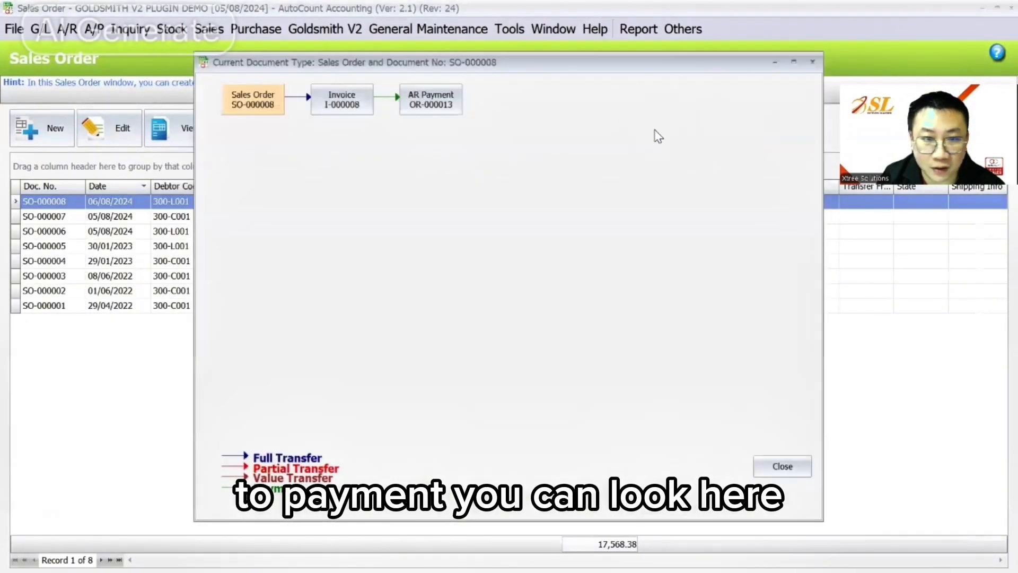
pyautogui.click(815, 61)
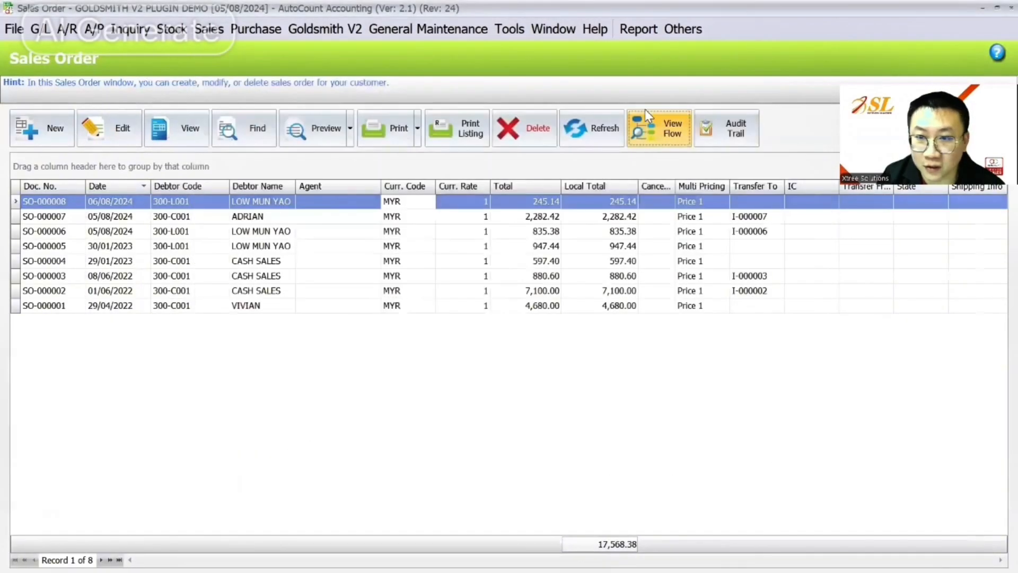
pyautogui.click(664, 131)
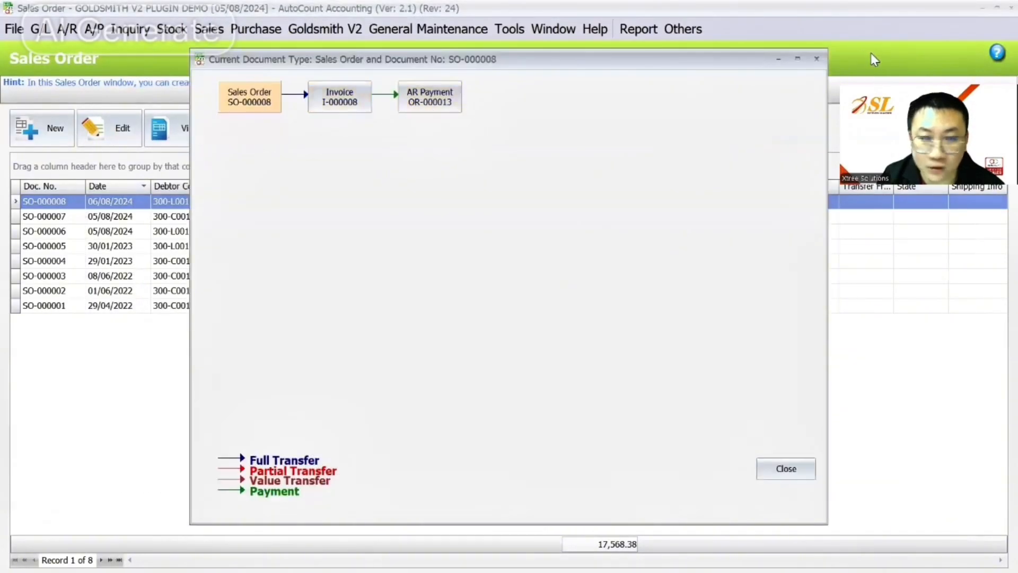
pyautogui.press('Escape')
pyautogui.click(209, 29)
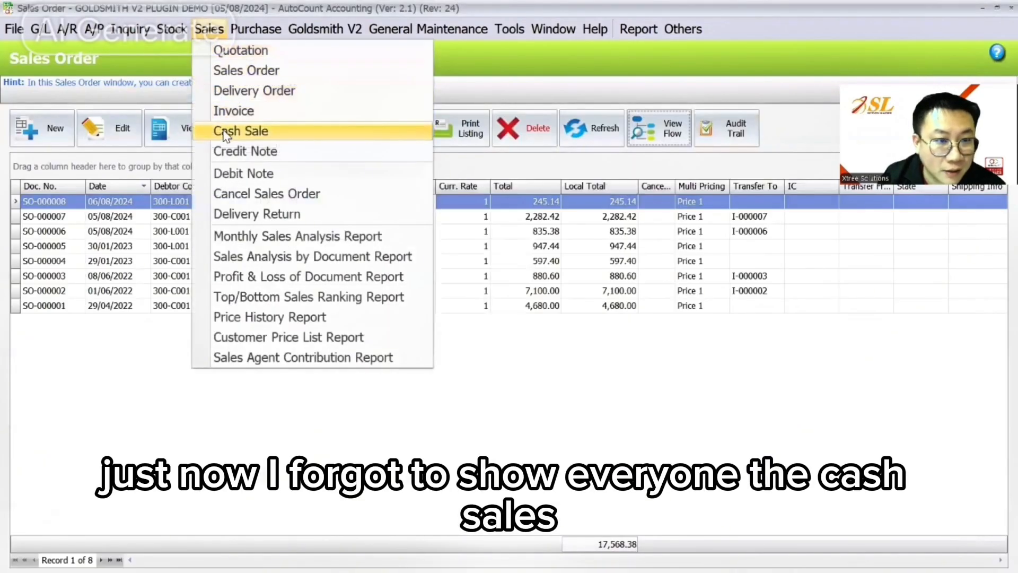
# - Preview CS-000025's receipt to check 4,574.30 cash plus 150.00 trade-in
pyautogui.click(226, 132)
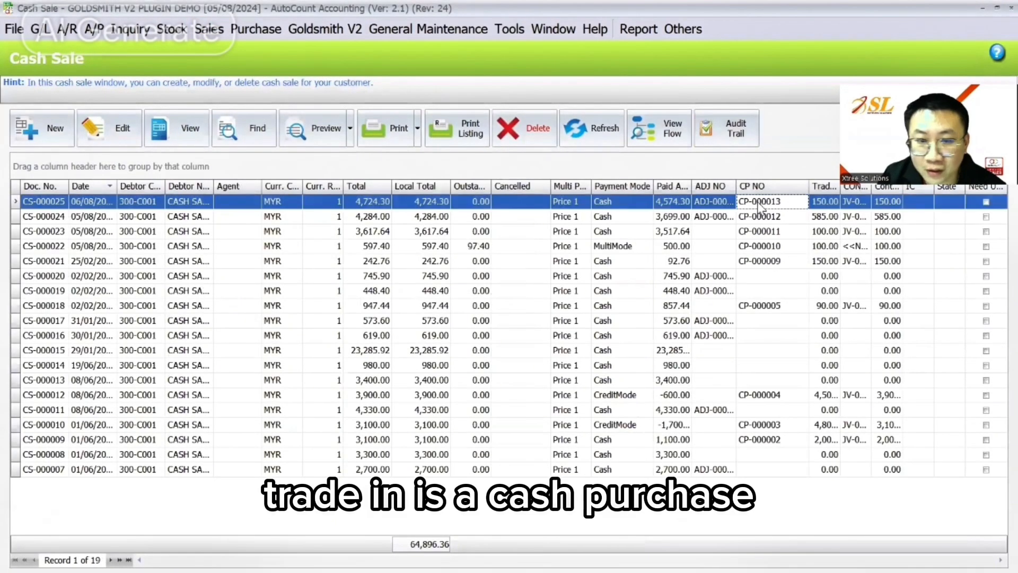
pyautogui.click(310, 135)
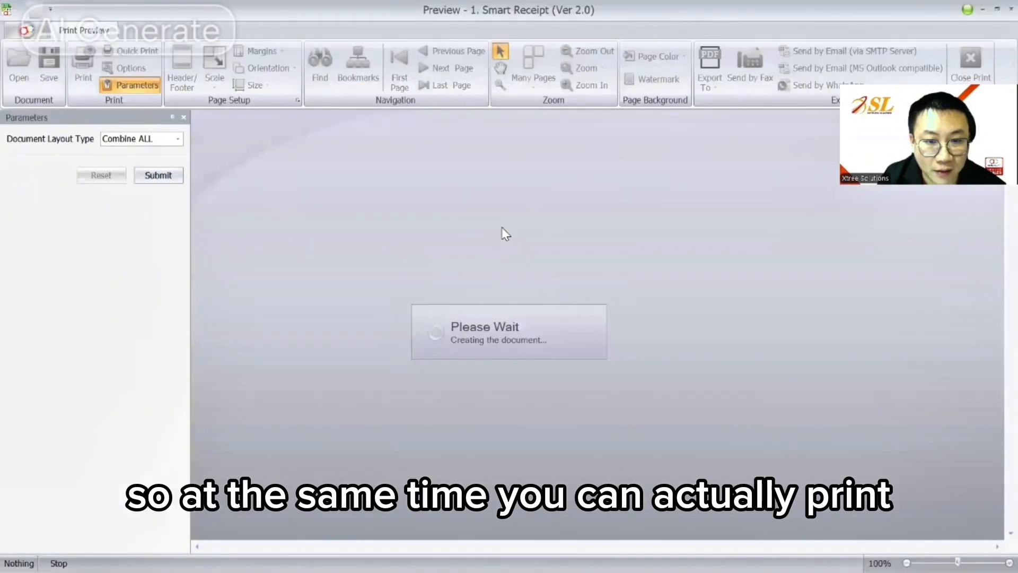
pyautogui.scroll(-4, 509, 233)
pyautogui.scroll(-3, 509, 233)
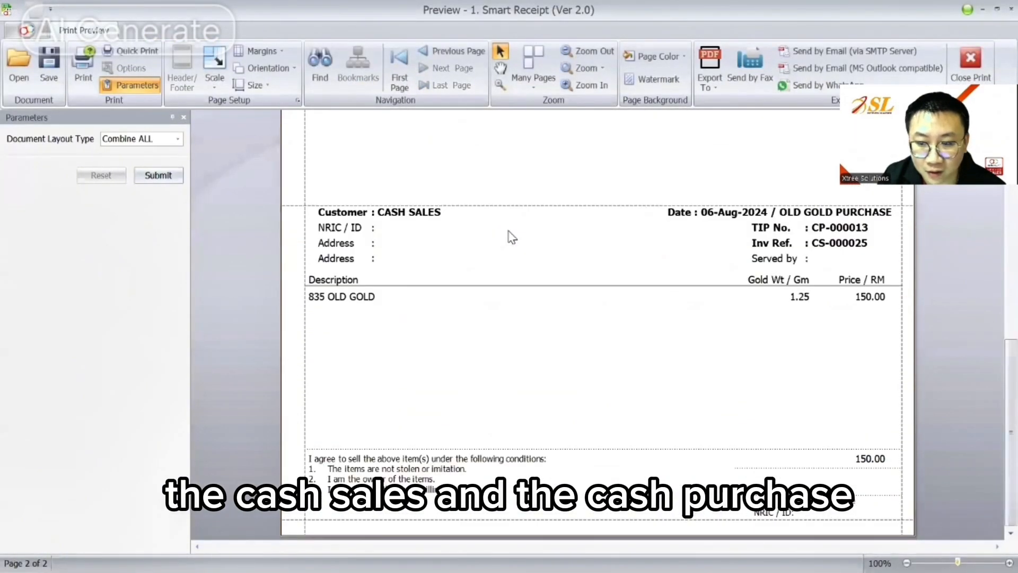
pyautogui.scroll(6, 510, 237)
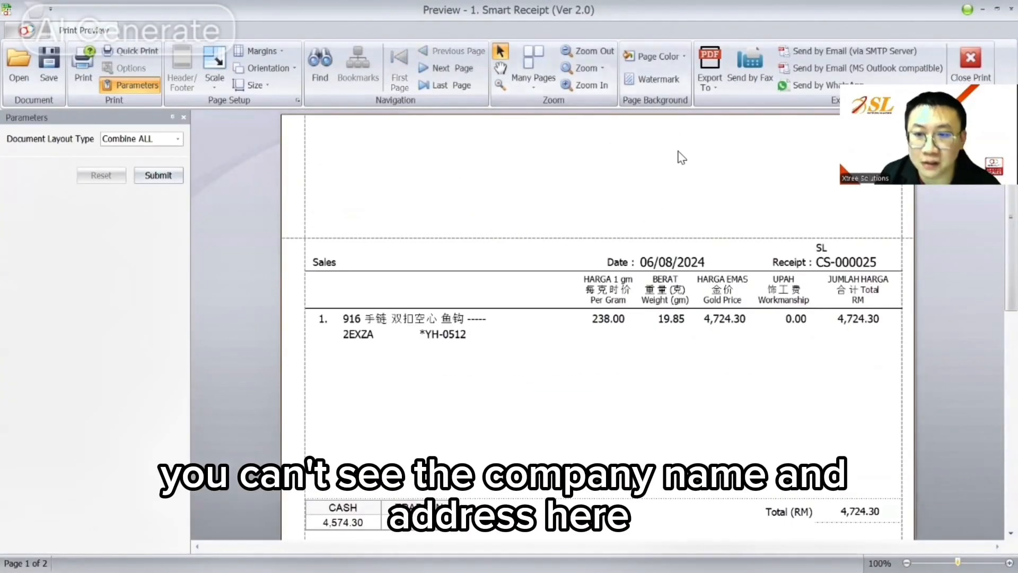
pyautogui.scroll(-1, 681, 157)
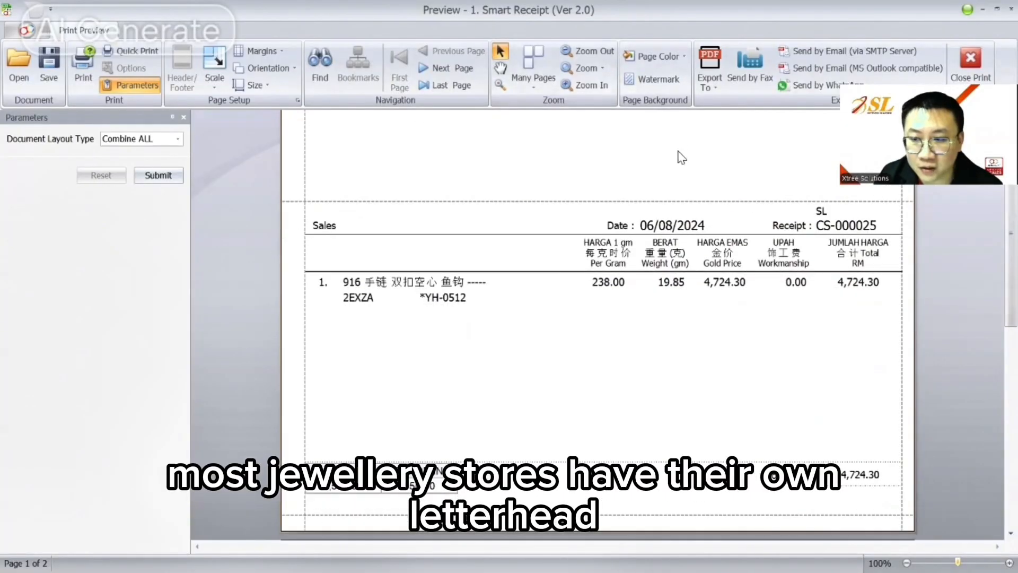
pyautogui.scroll(-1, 682, 157)
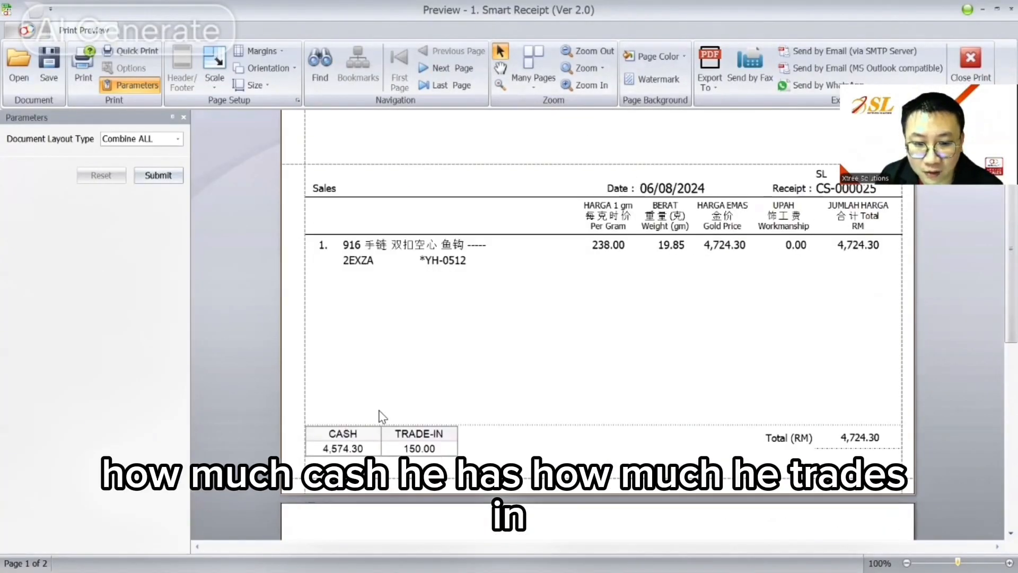
pyautogui.scroll(2, 725, 346)
pyautogui.scroll(-2, 725, 346)
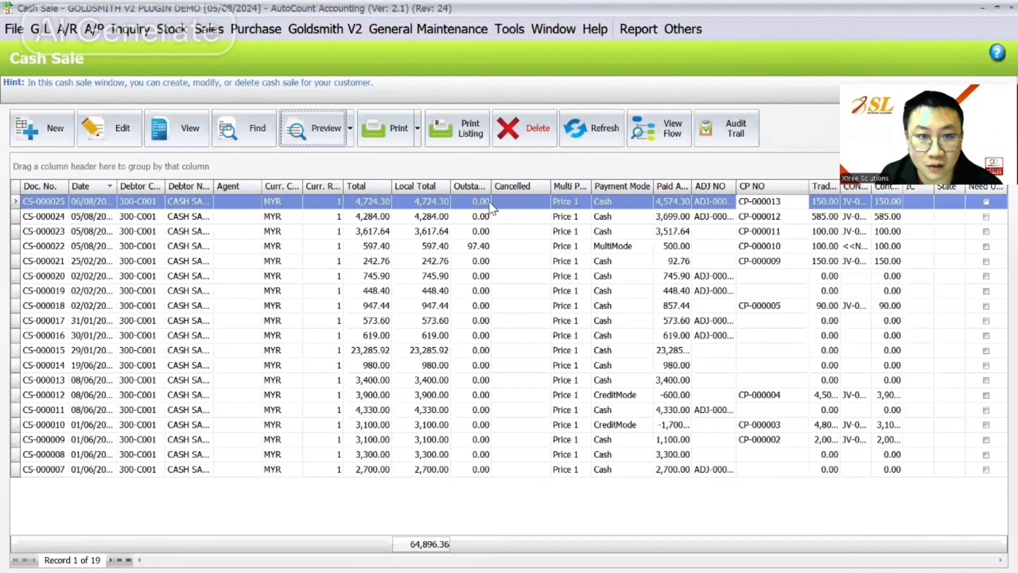
pyautogui.click(255, 30)
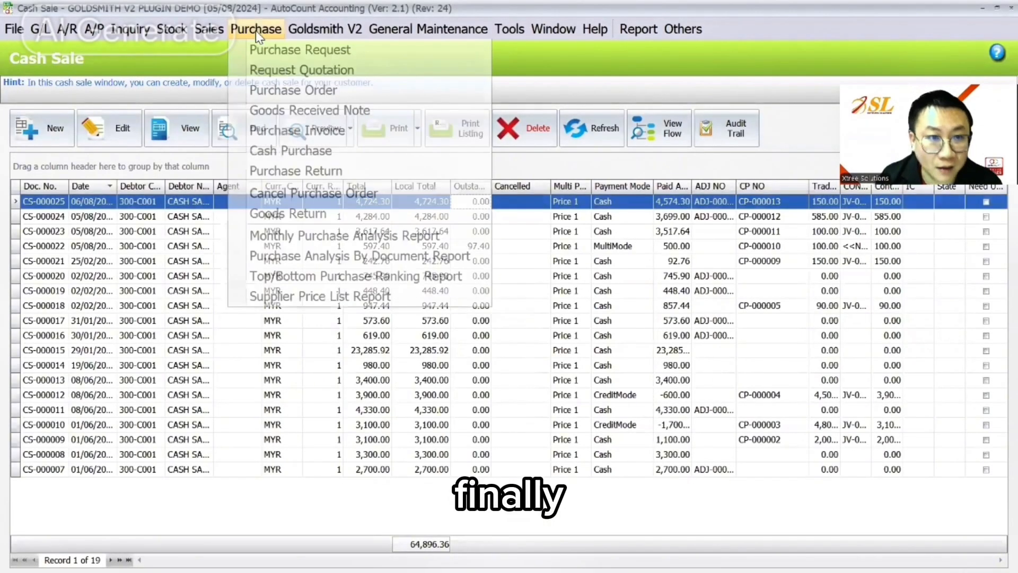
# - Start a new purchase invoice for creditor SUPPLIER (400-S001) with item 100003
pyautogui.click(278, 131)
pyautogui.click(43, 129)
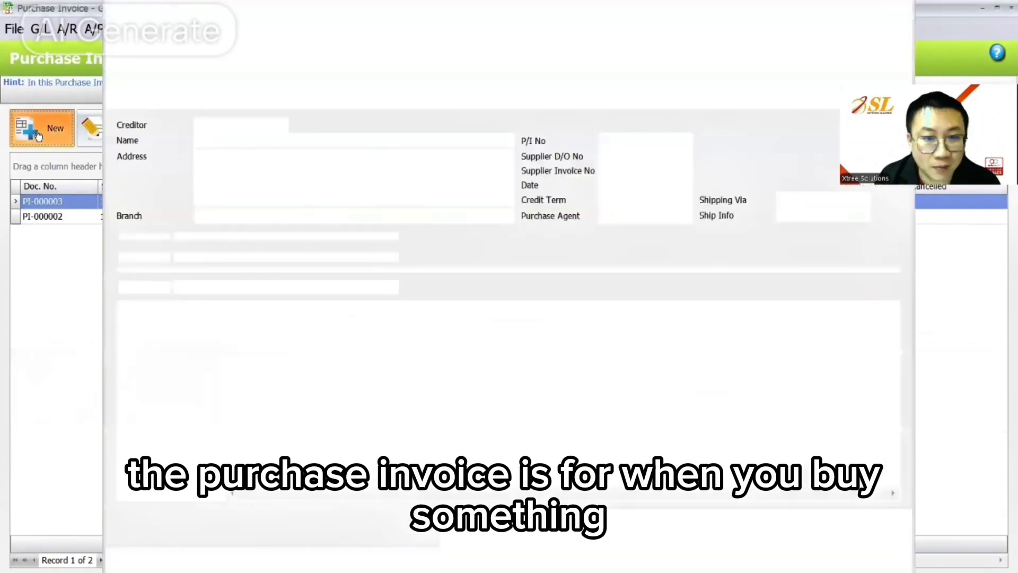
pyautogui.click(264, 126)
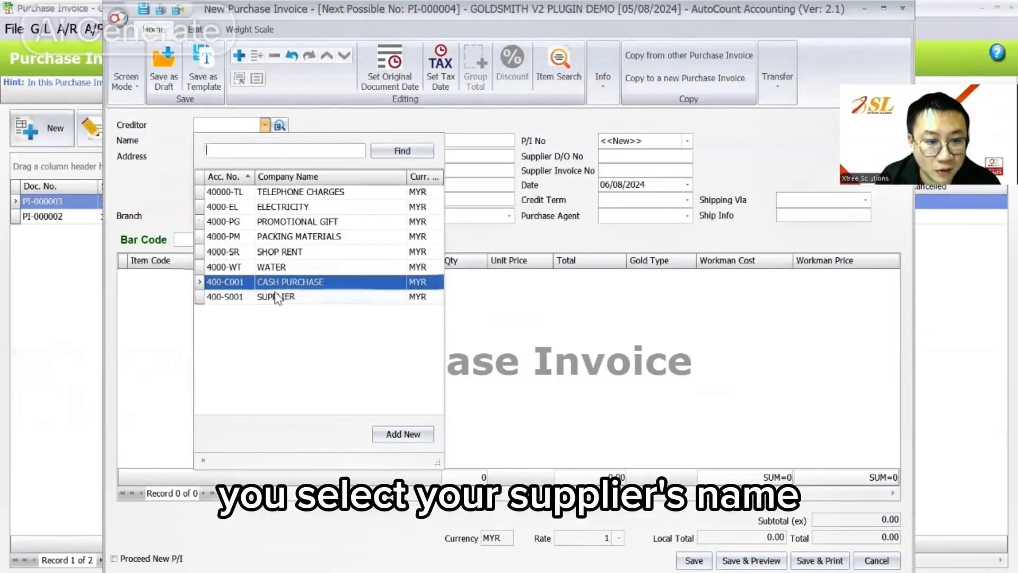
pyautogui.click(275, 484)
pyautogui.click(458, 277)
pyautogui.click(194, 276)
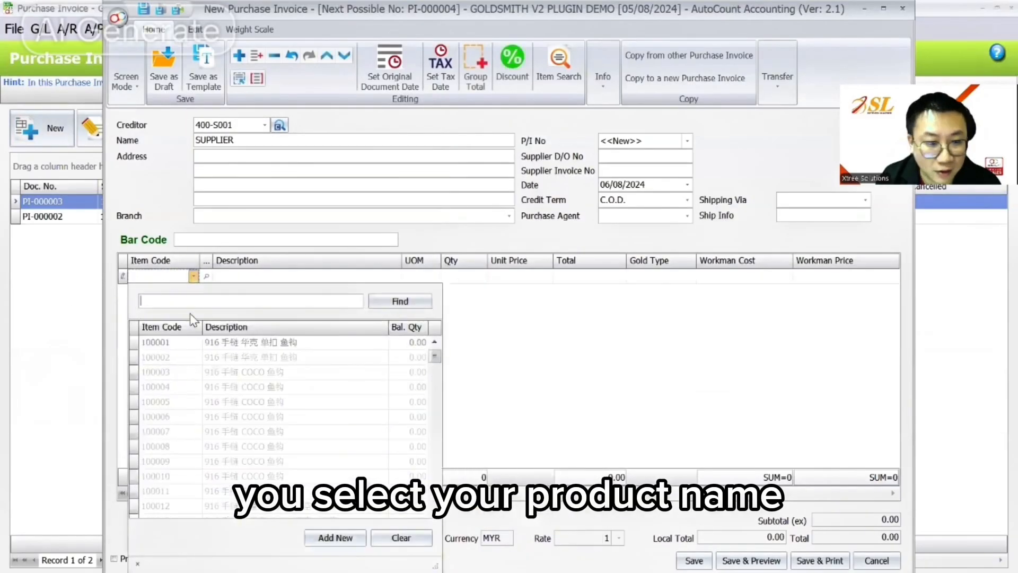
pyautogui.click(194, 347)
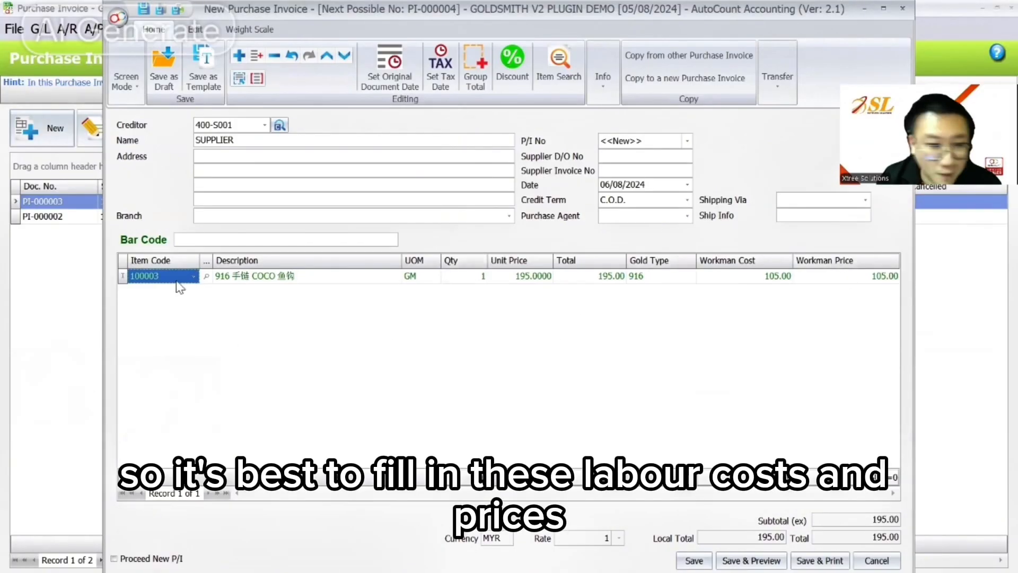
# - Try adding a new stock item, then discard it and the purchase invoice unsaved
pyautogui.click(193, 277)
pyautogui.click(348, 538)
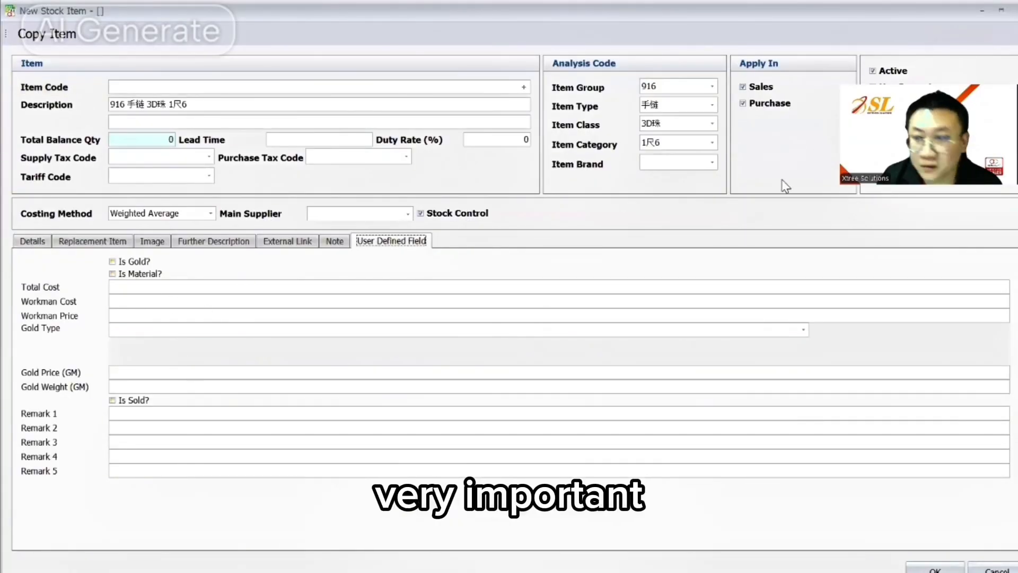
pyautogui.click(999, 11)
pyautogui.click(515, 321)
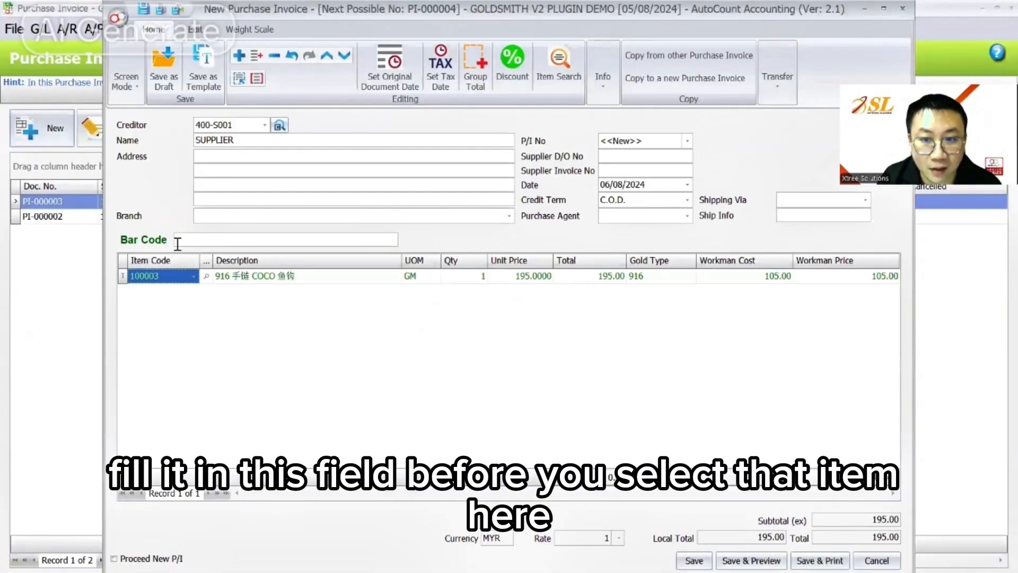
pyautogui.click(876, 561)
pyautogui.click(519, 320)
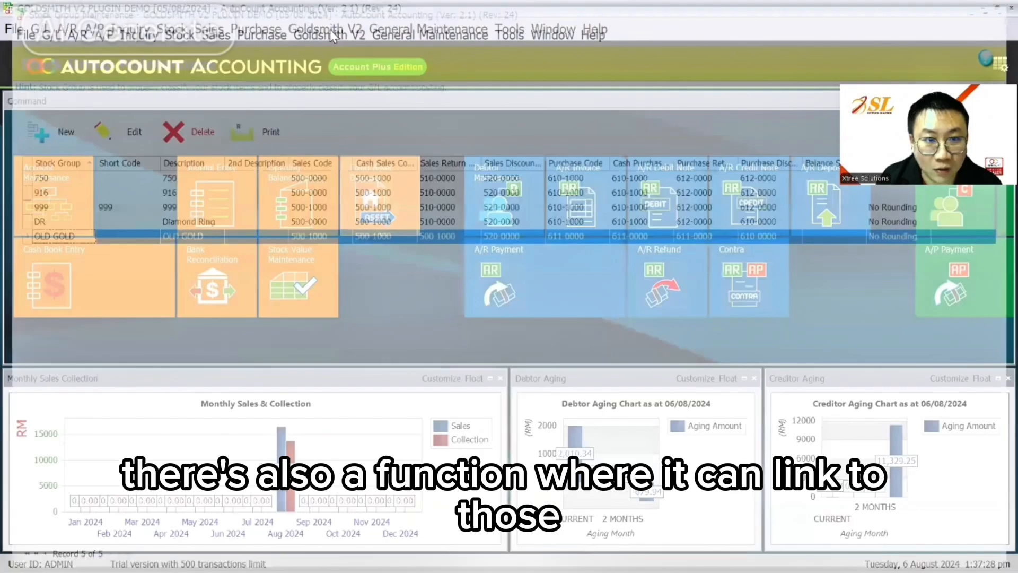
# - Toggle Enable Weight Scale in Goldsmith V2 Weight Scale Setting and save
pyautogui.click(333, 36)
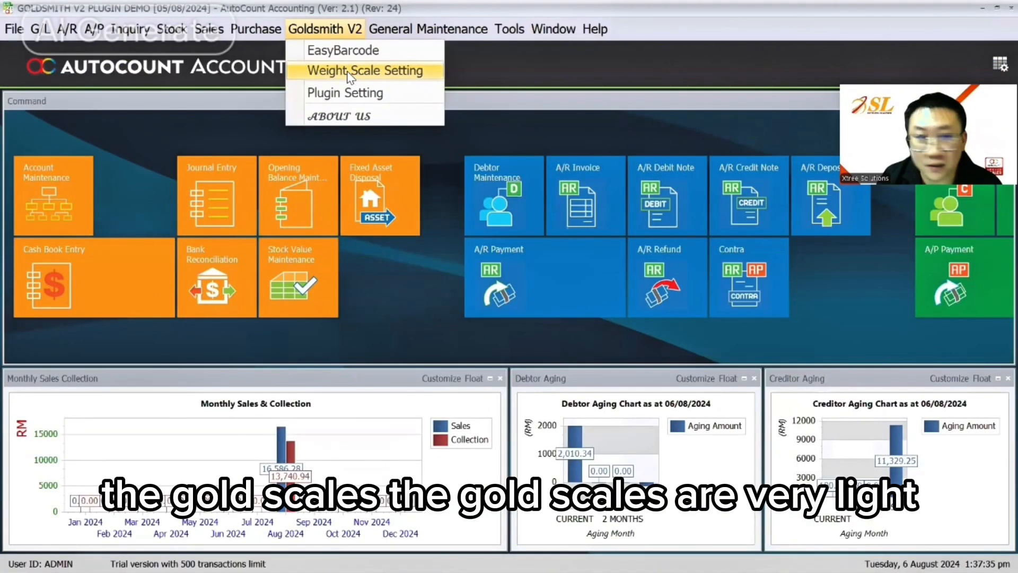
pyautogui.click(350, 74)
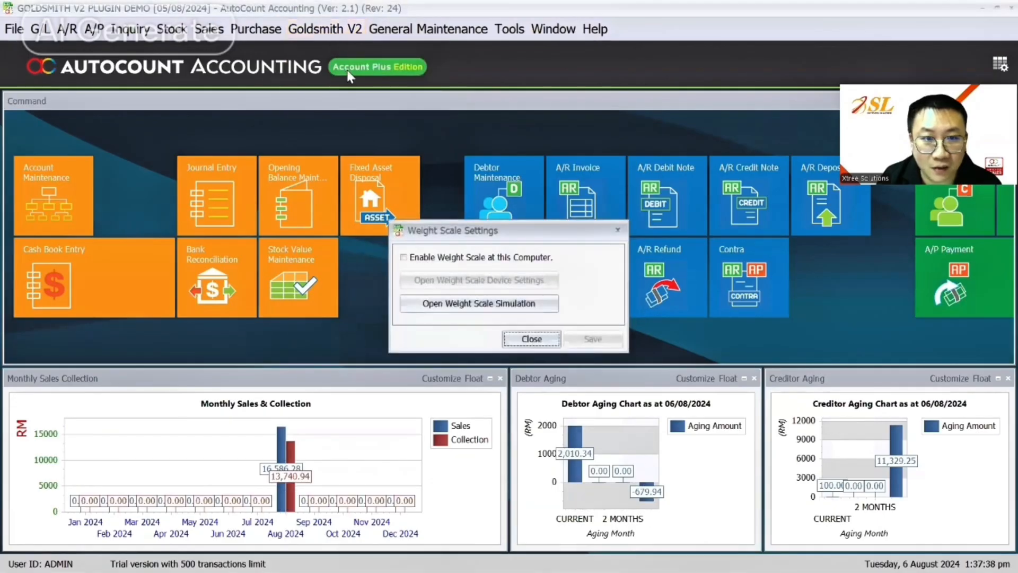
pyautogui.click(432, 259)
pyautogui.click(431, 258)
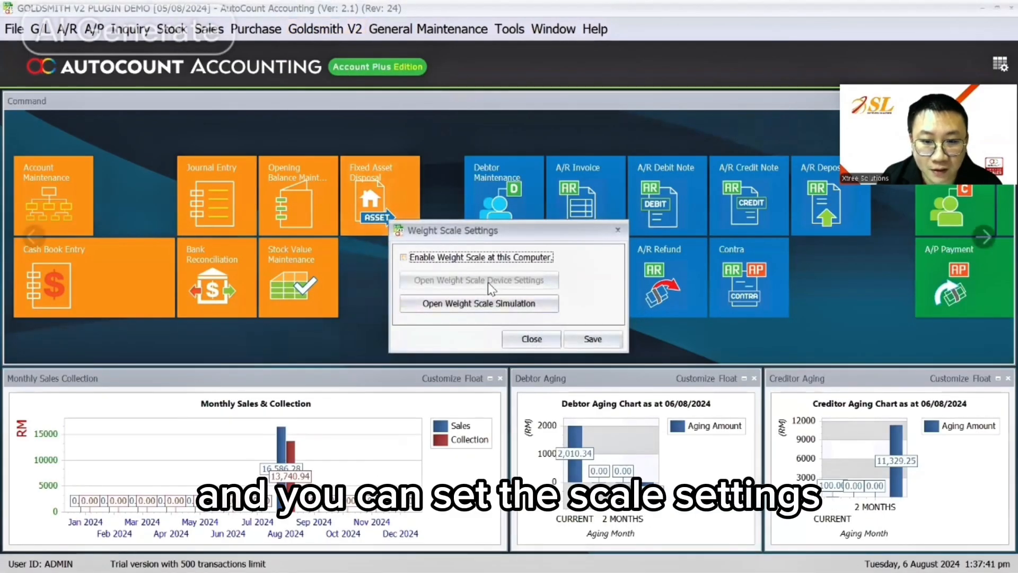
pyautogui.click(618, 346)
# - View purchase invoice PI-000003's Weight Scale tab, then go to the Cash Sale list
pyautogui.click(256, 29)
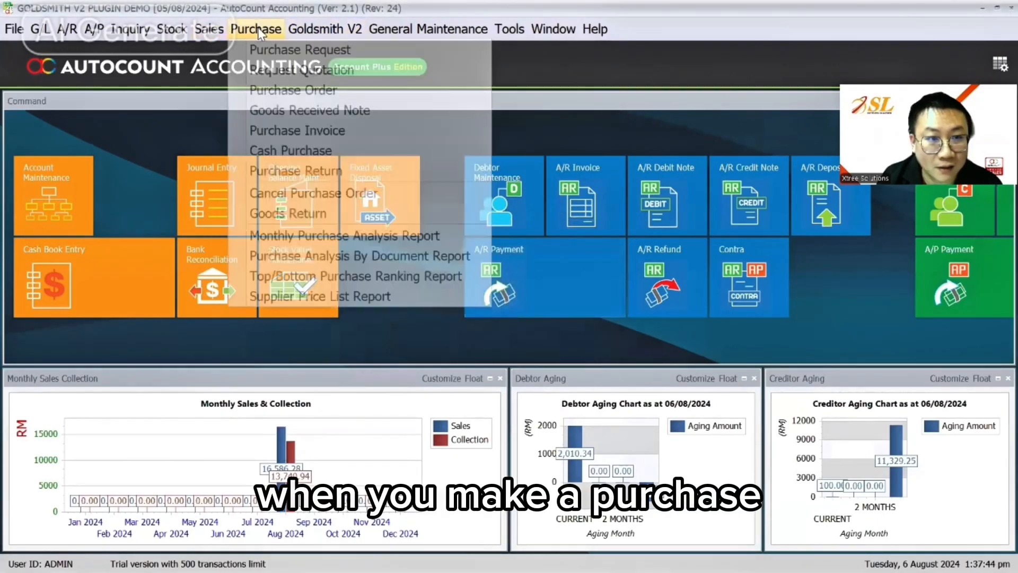
pyautogui.click(300, 137)
pyautogui.click(118, 133)
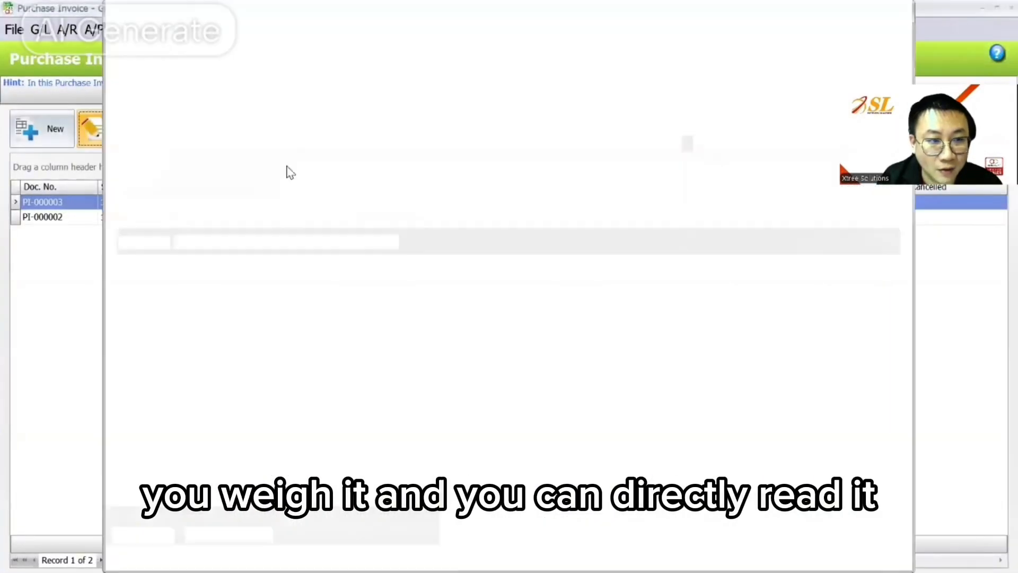
pyautogui.click(245, 33)
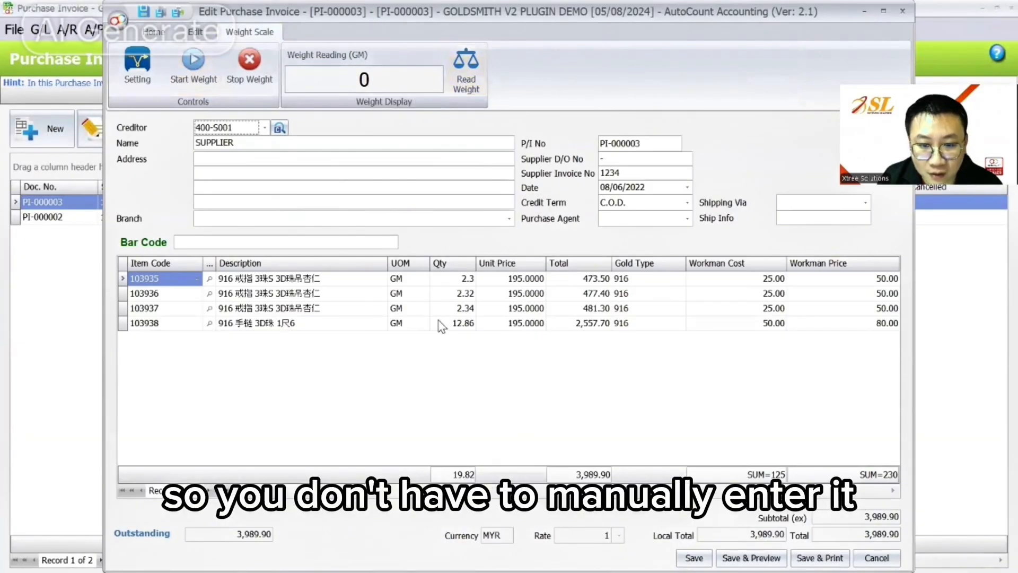
pyautogui.click(904, 12)
pyautogui.click(209, 30)
pyautogui.click(246, 129)
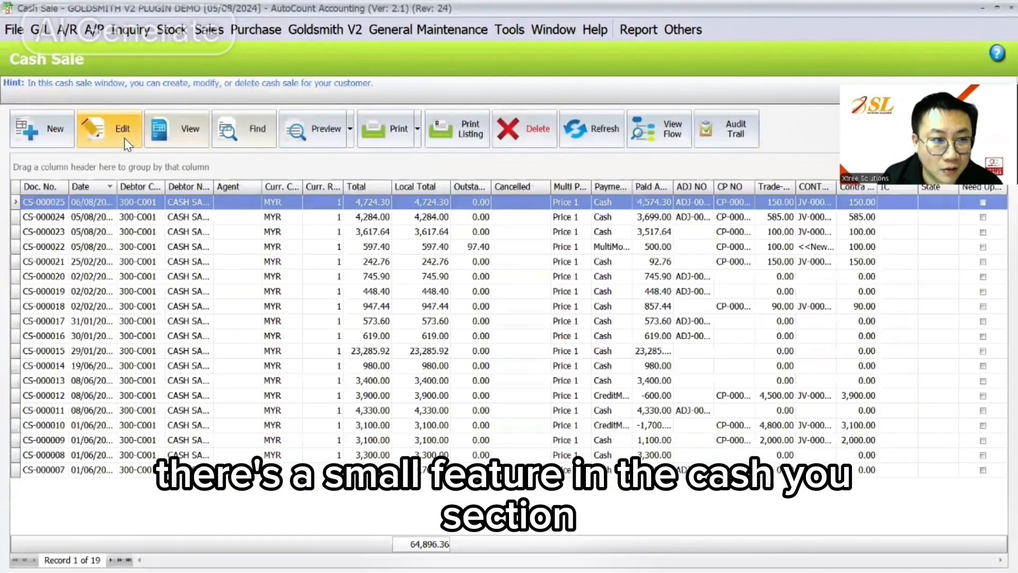
# - Review CS-000025's weight scale tools and trade-in images, then close it unsaved
pyautogui.click(126, 135)
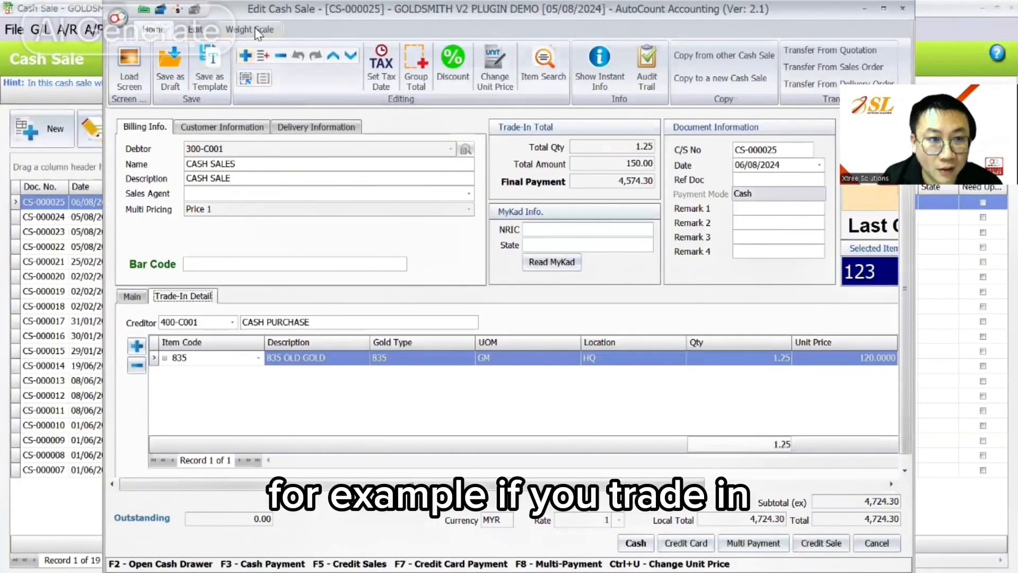
pyautogui.click(250, 30)
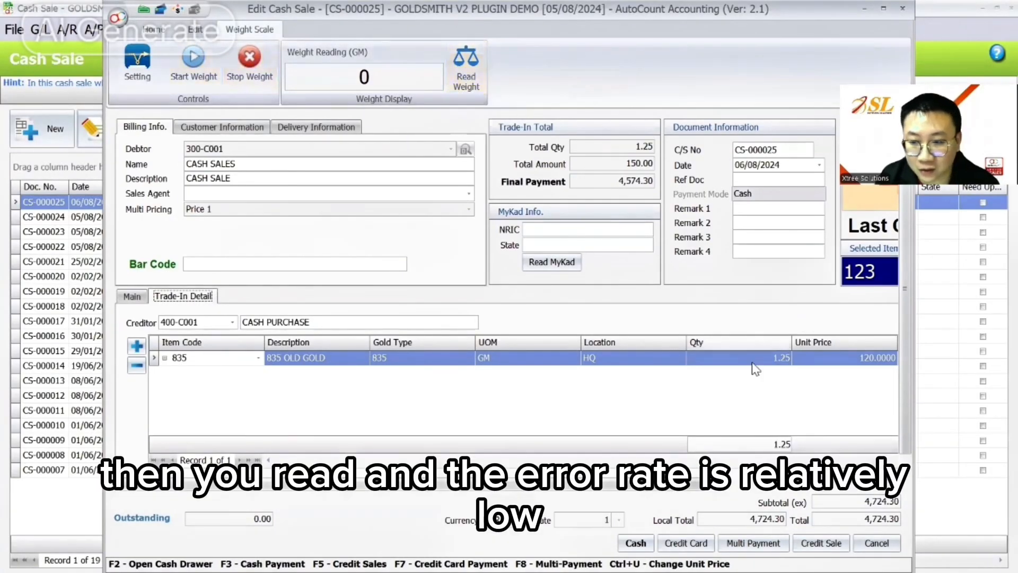
pyautogui.moveTo(689, 481); pyautogui.dragTo(843, 489)
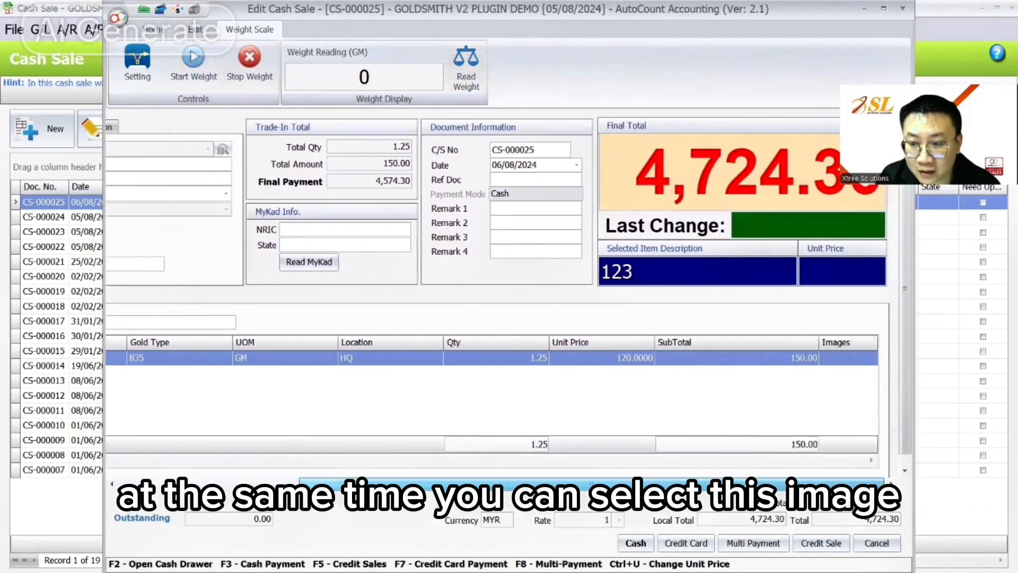
pyautogui.click(851, 359)
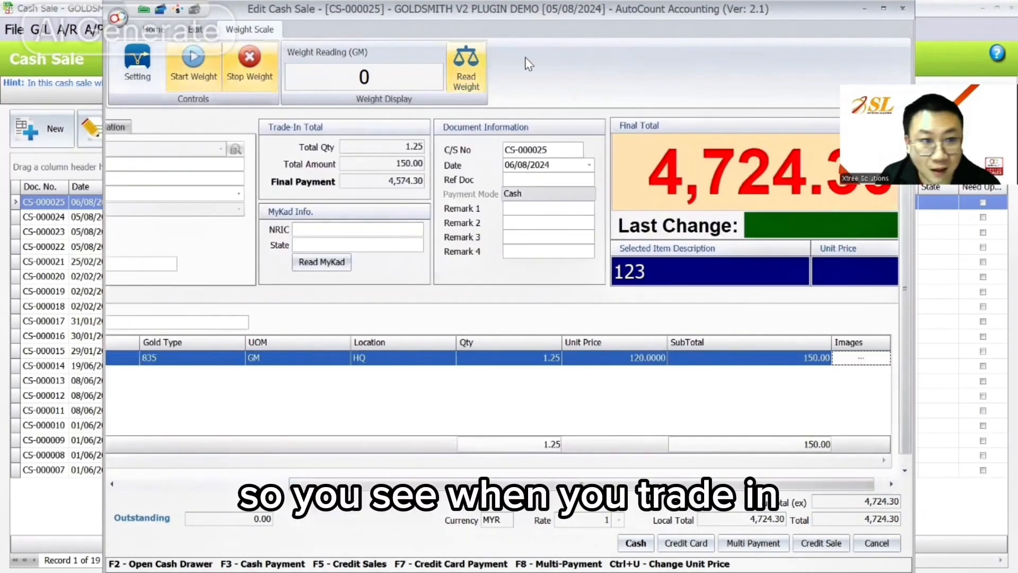
pyautogui.click(153, 29)
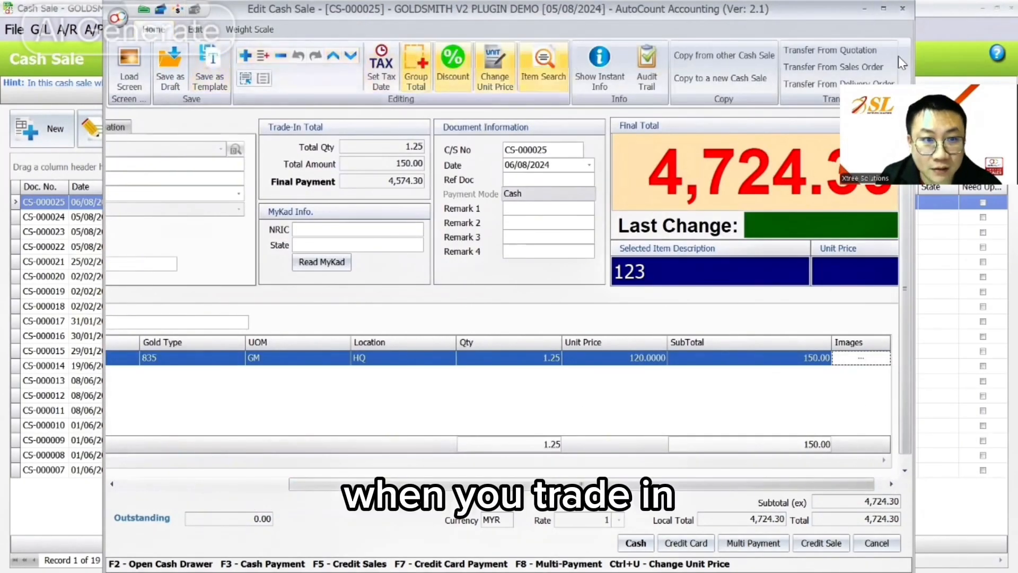
pyautogui.click(903, 9)
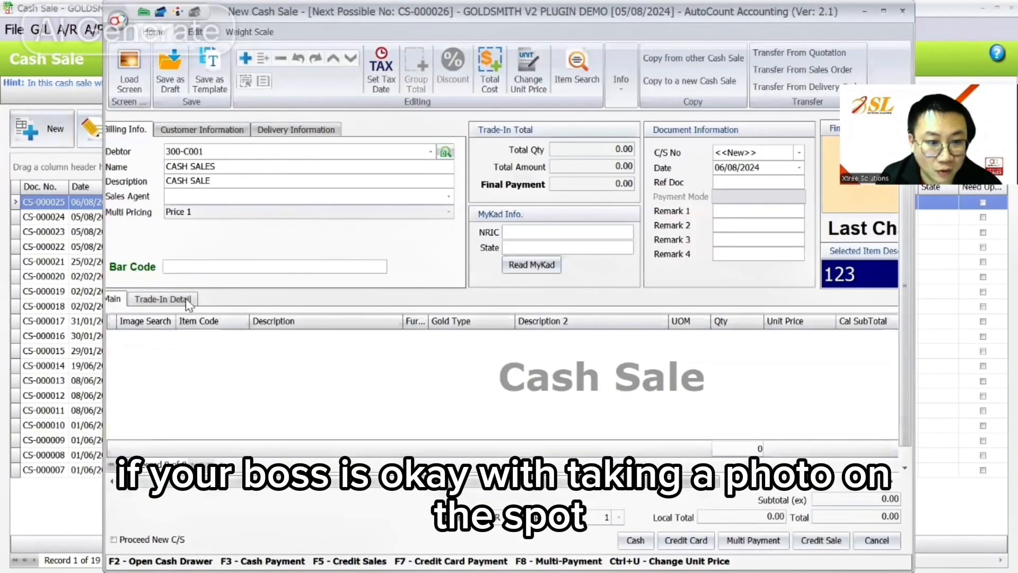
# - On a new cash sale, add an 835 OLD GOLD trade-in from CASH PURCHASE and try a webcam photo
pyautogui.click(162, 298)
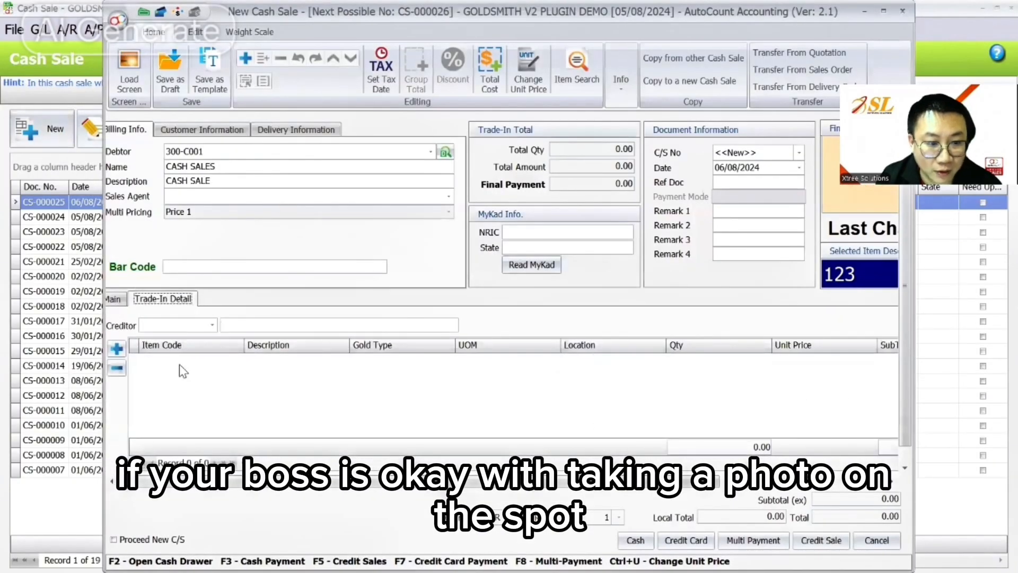
pyautogui.click(212, 325)
pyautogui.click(149, 352)
pyautogui.click(227, 360)
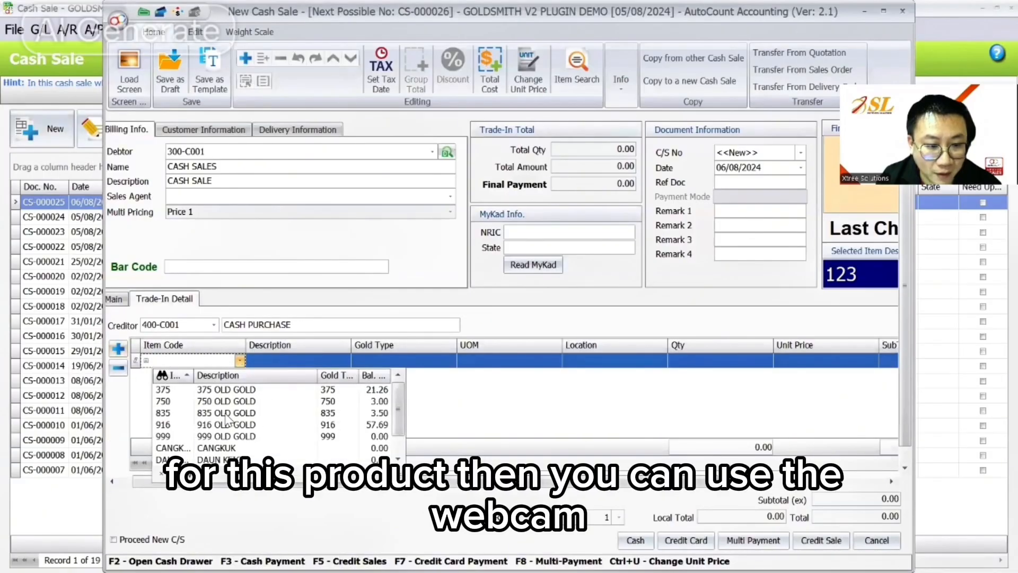
pyautogui.click(227, 418)
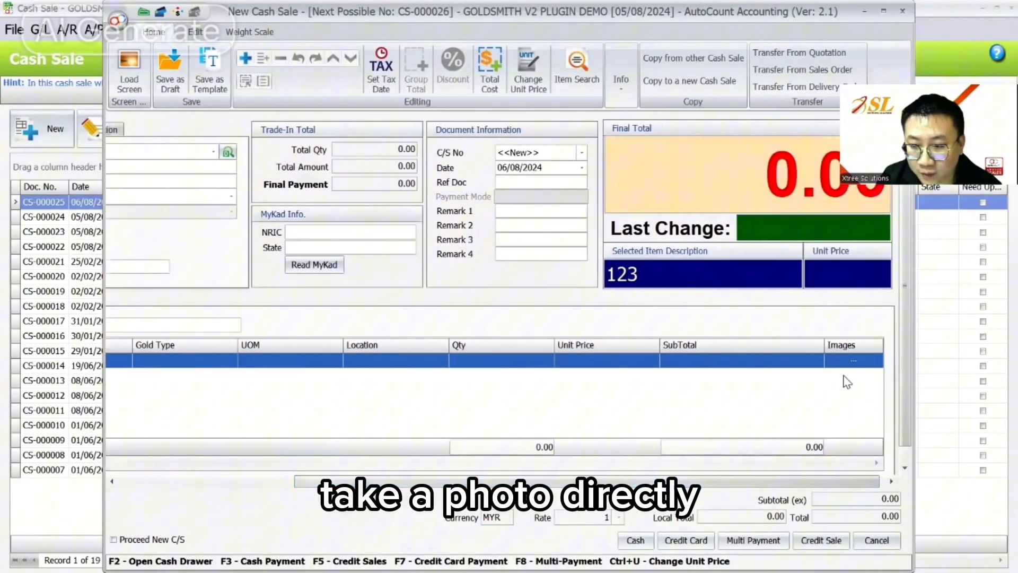
pyautogui.click(853, 361)
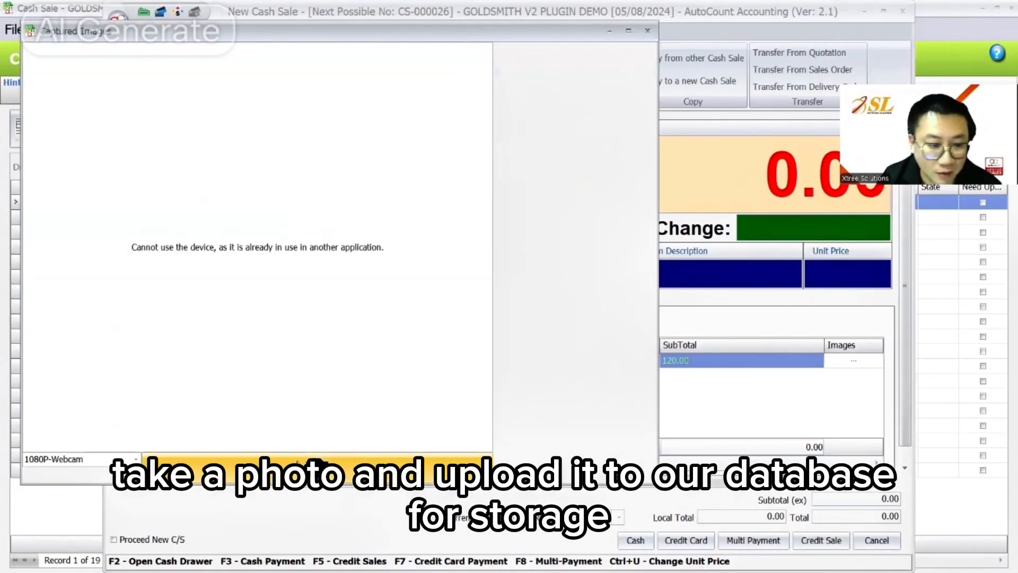
pyautogui.click(647, 30)
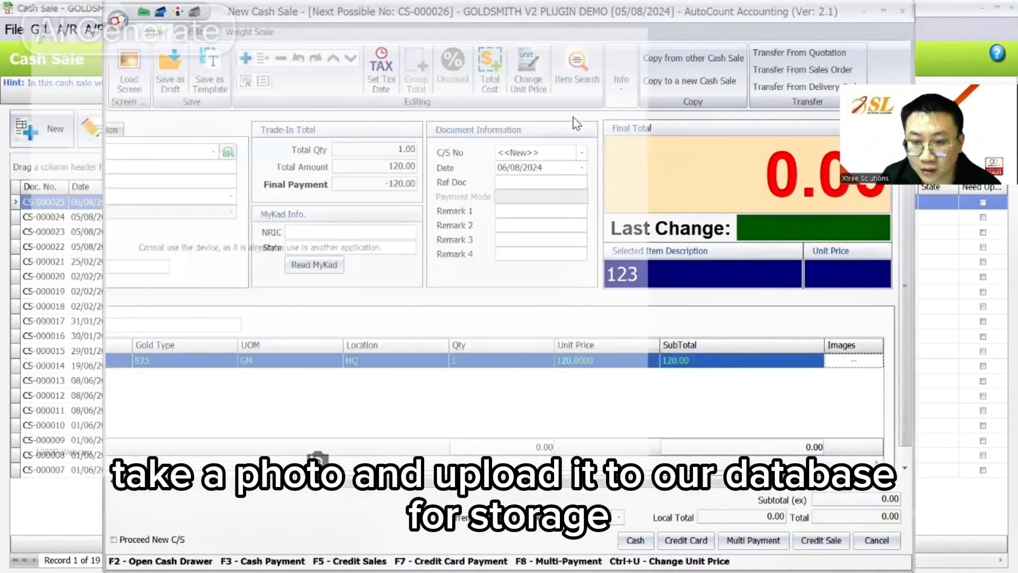
pyautogui.click(247, 32)
pyautogui.click(180, 33)
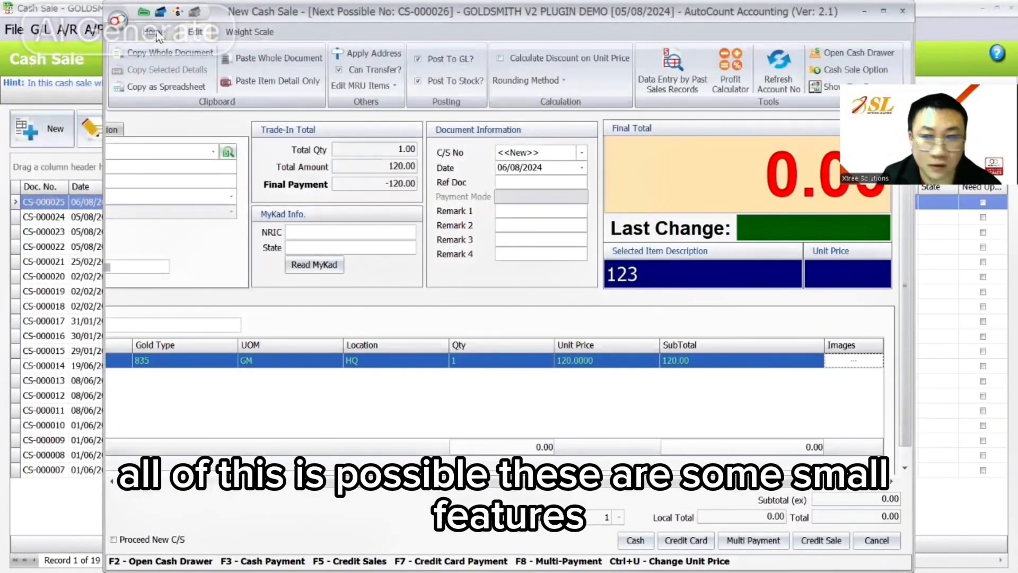